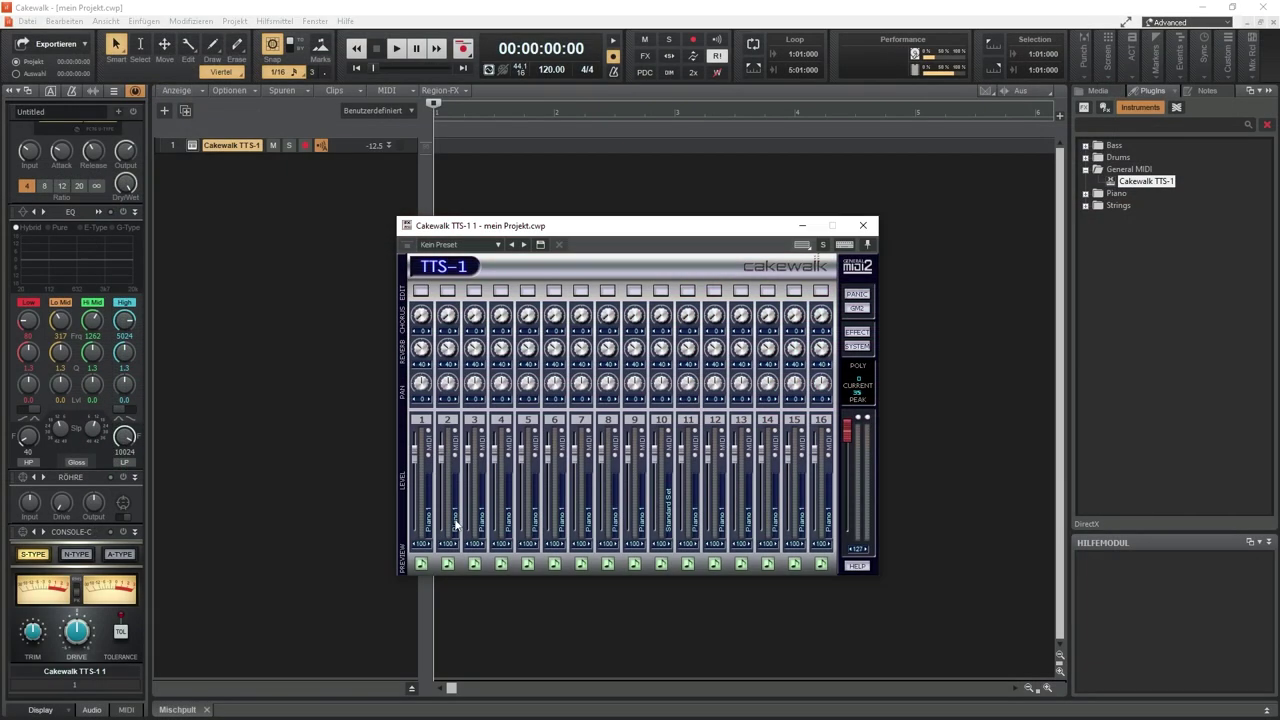
click(457, 521)
mouse_move(486, 535)
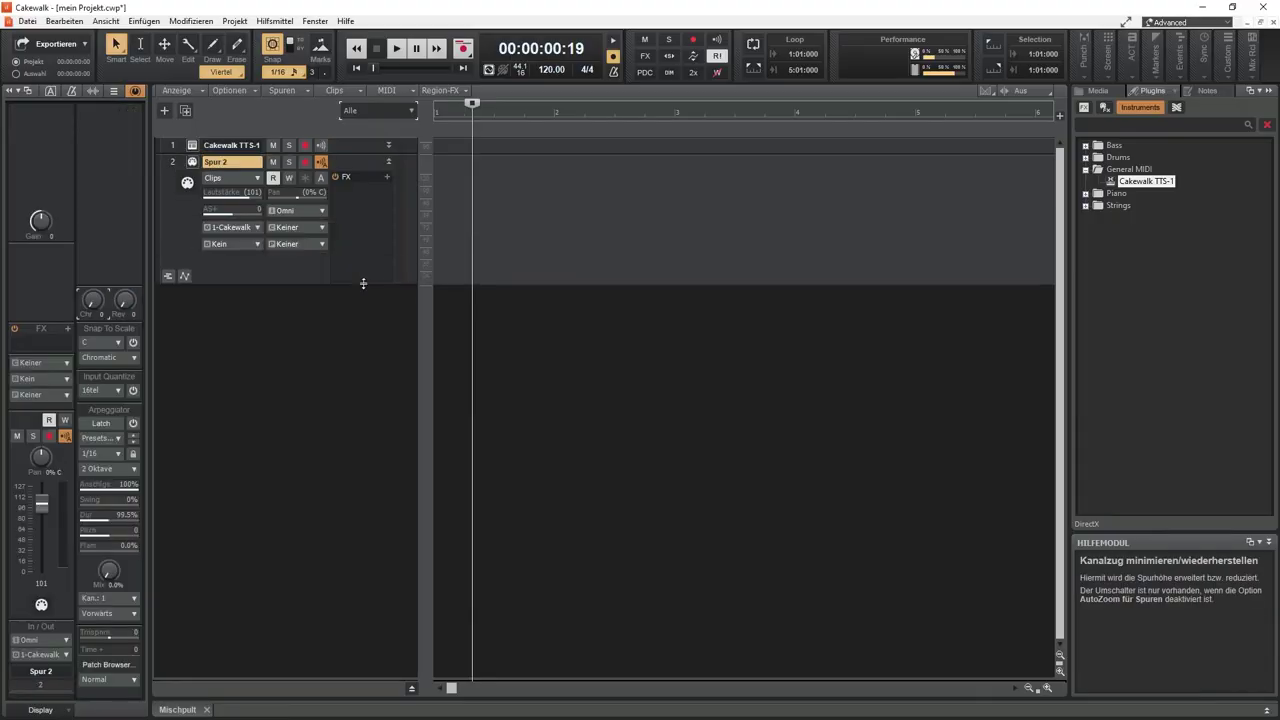
click(296, 227)
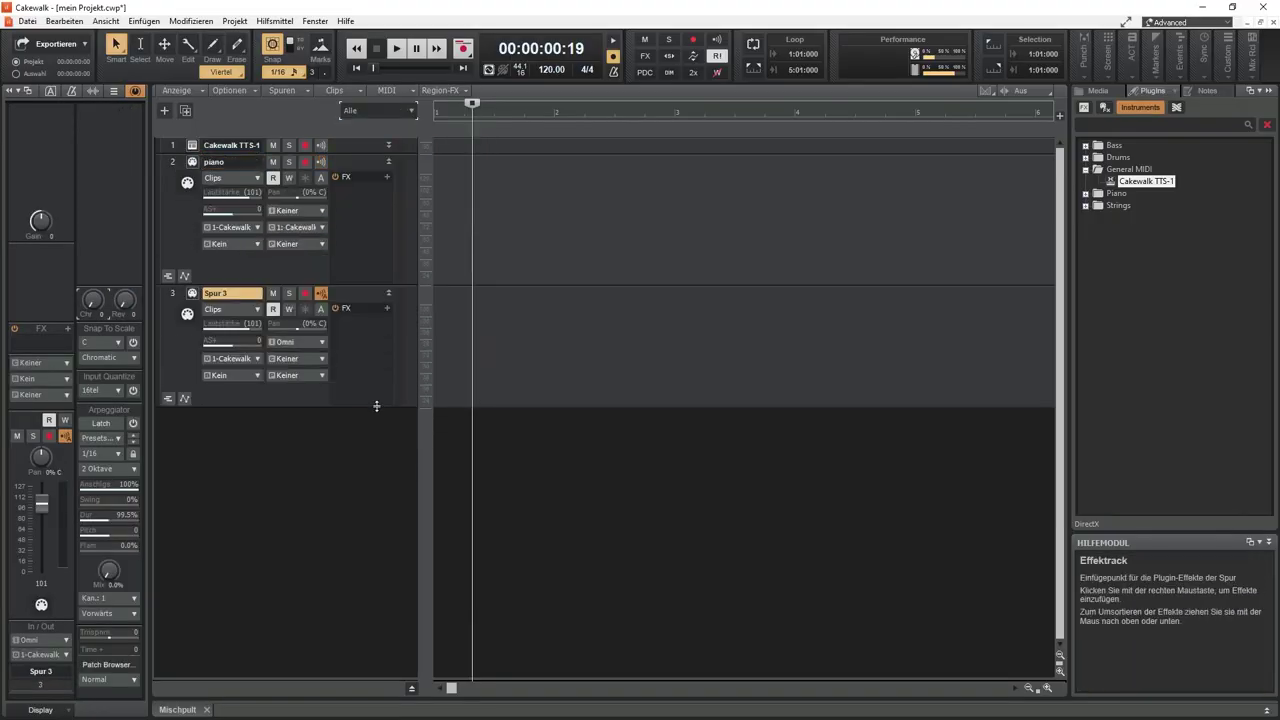
click(230, 358)
click(296, 427)
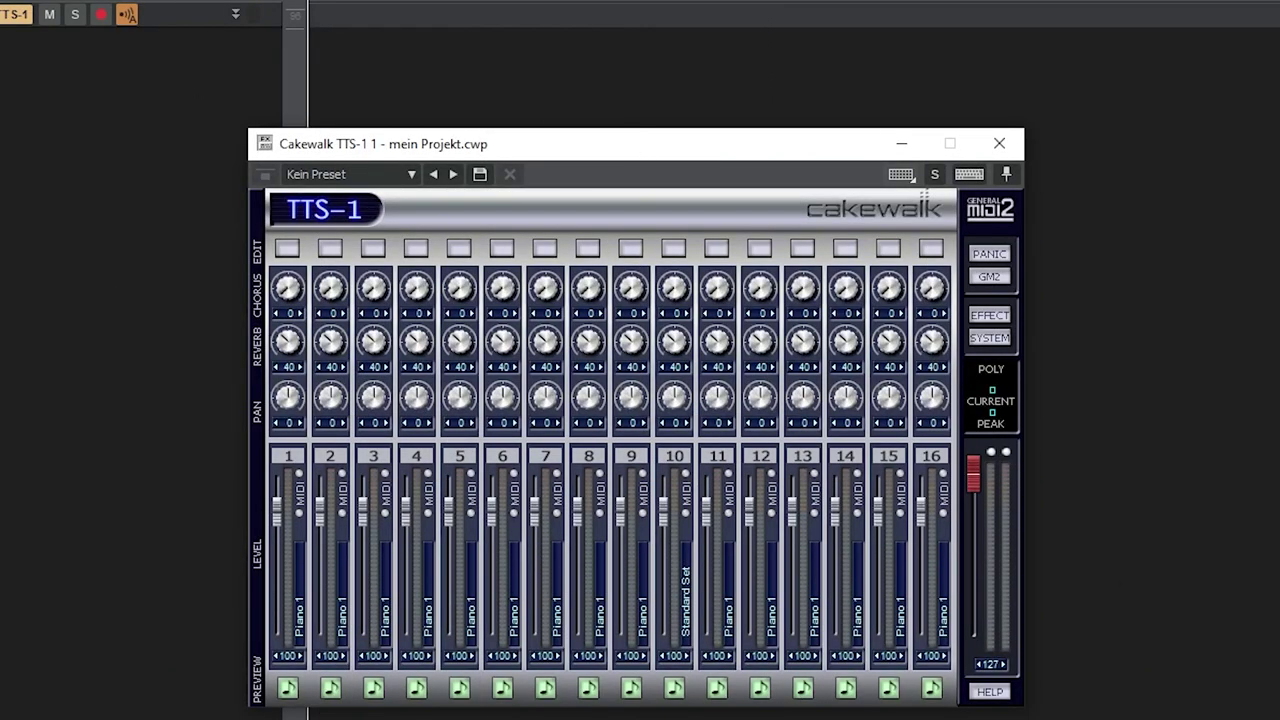
Assign the preset 001 000 Piano 1 from the Piano group to channel 1 of the TTS-1 synthesizer
click(300, 625)
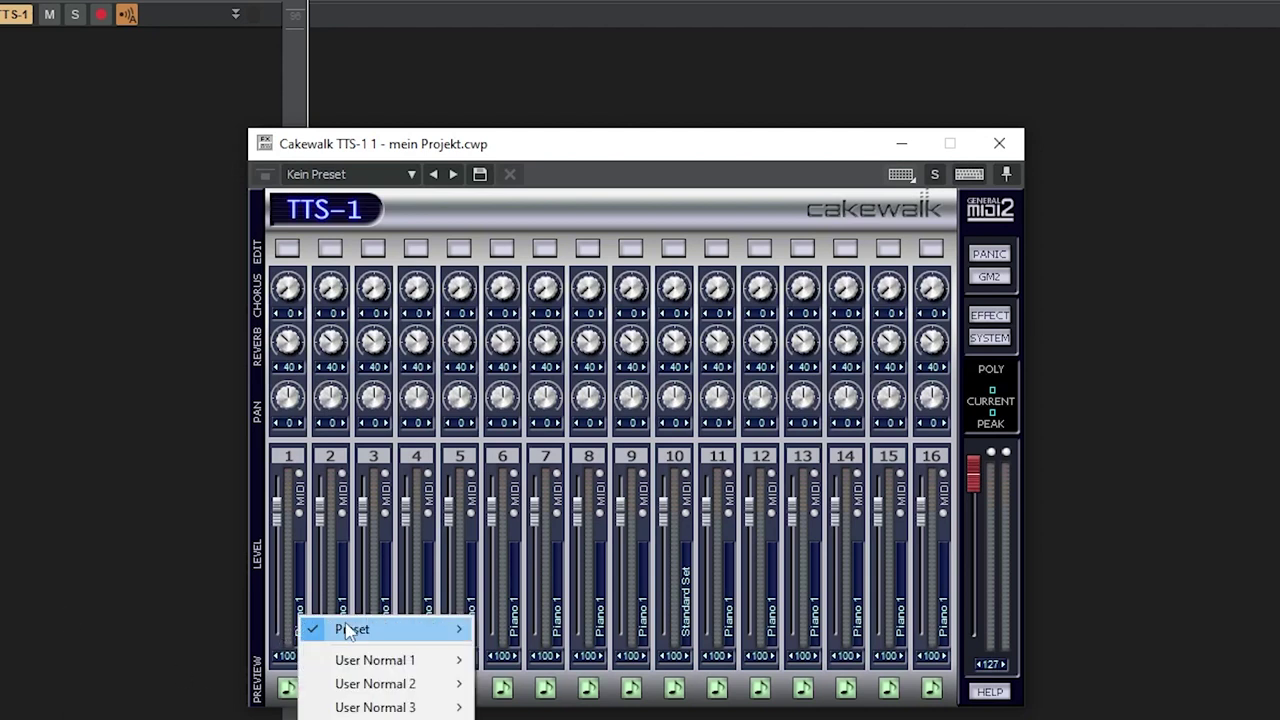
mouse_move(357, 637)
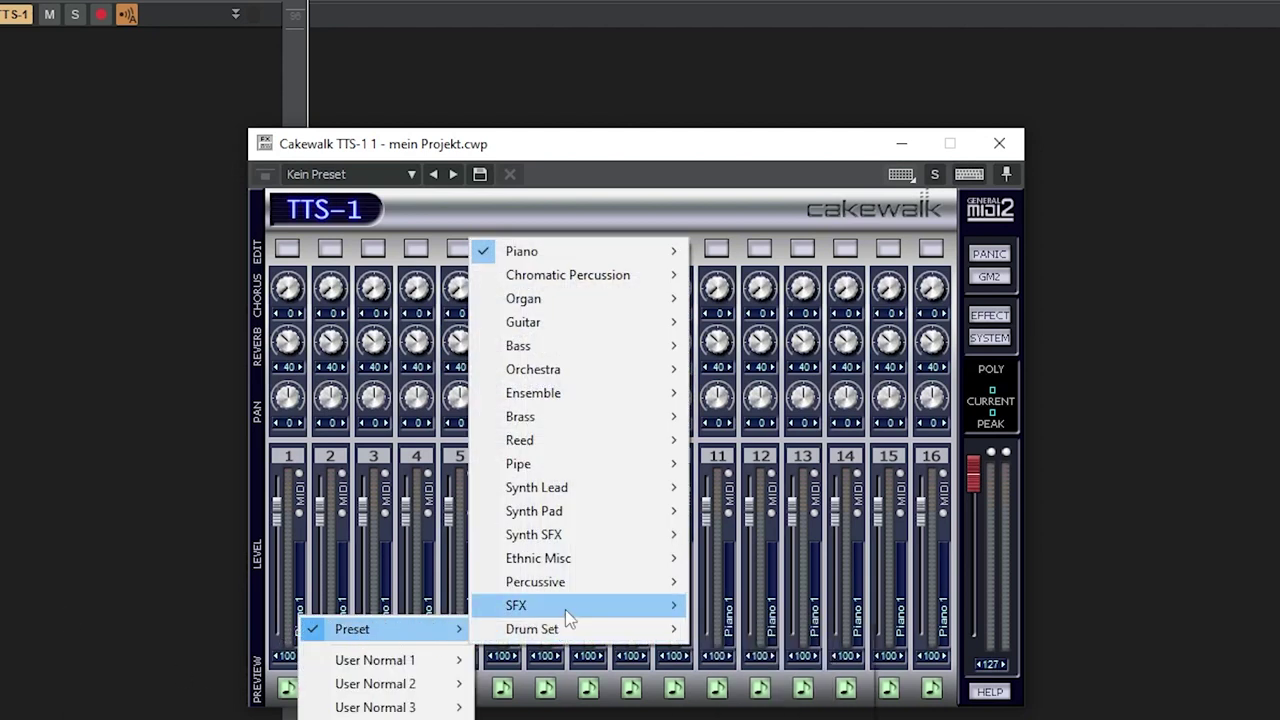
click(303, 612)
click(309, 525)
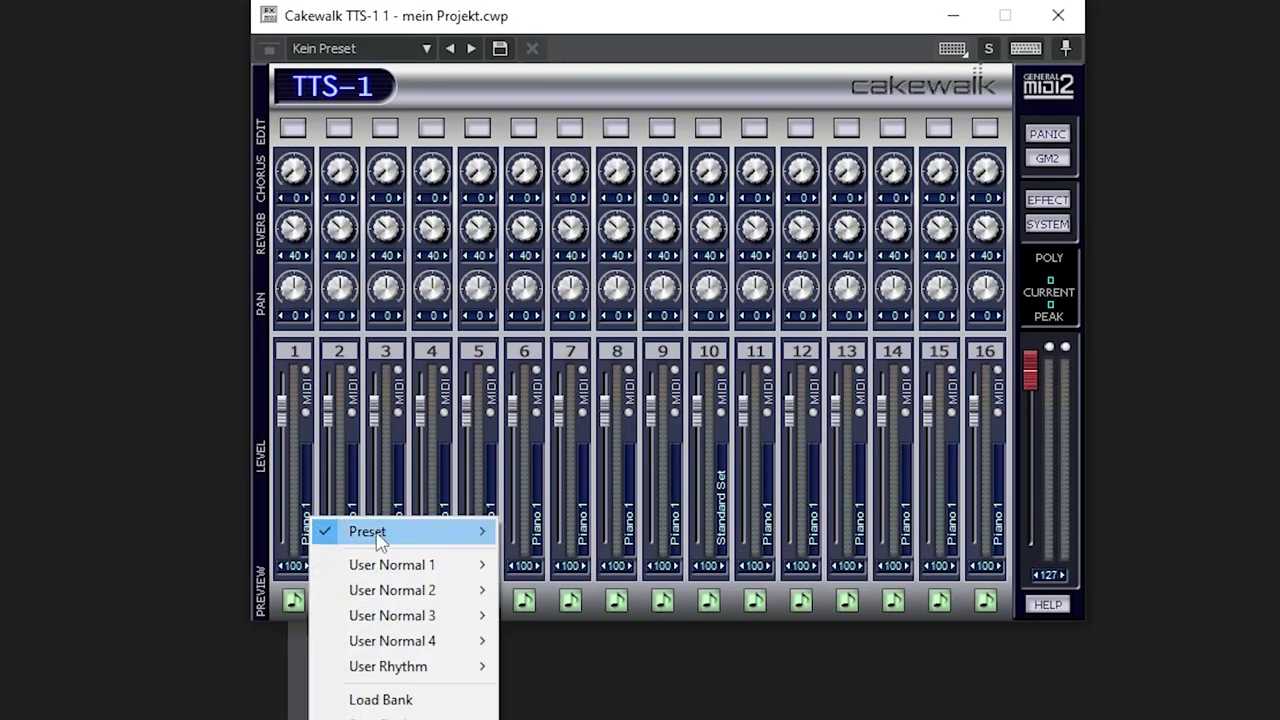
mouse_move(401, 541)
mouse_move(700, 125)
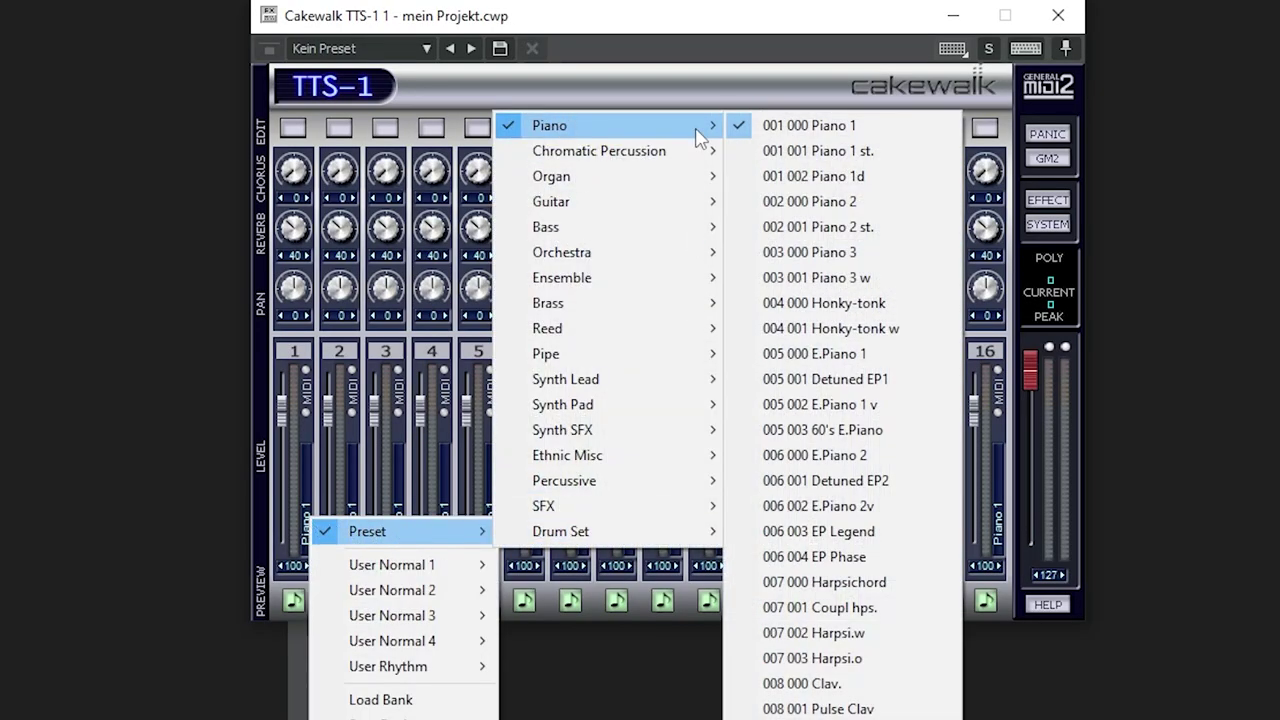
click(858, 128)
Assign the preset 034 000 Fingered Bs. from the Bass group to channel 2 of the TTS-1 synthesizer
click(356, 528)
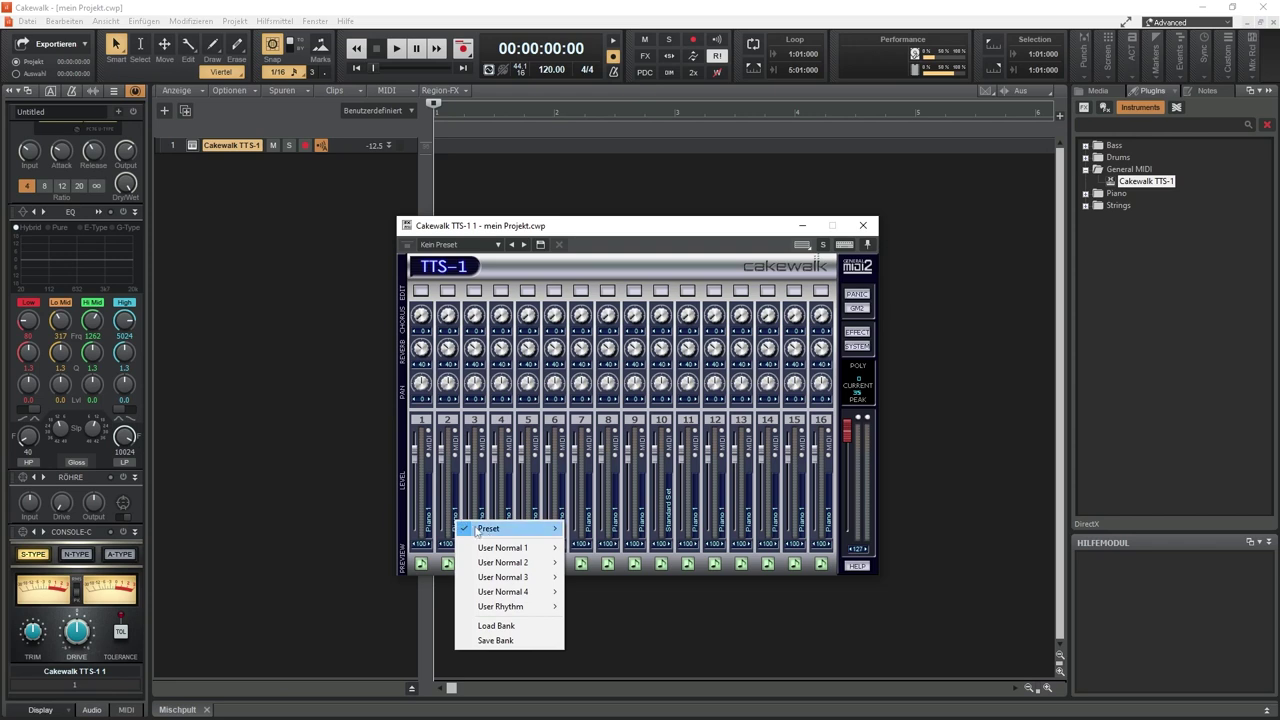
mouse_move(486, 535)
mouse_move(648, 354)
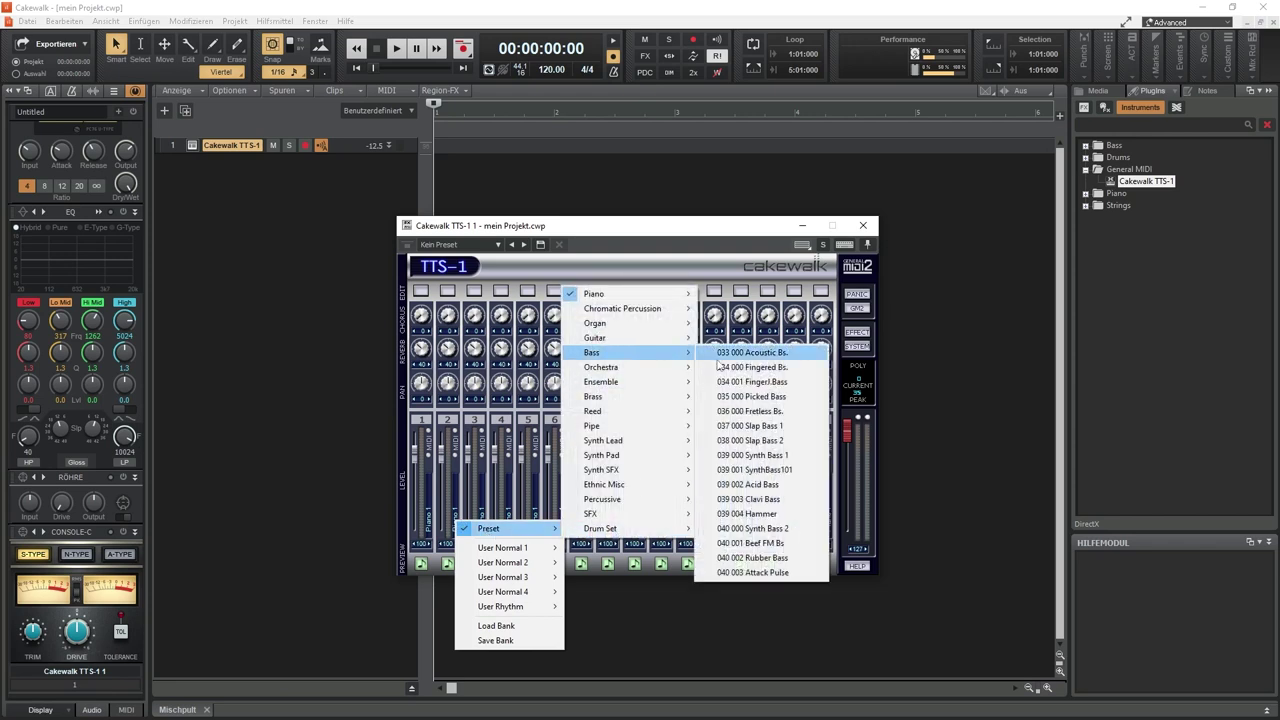
click(760, 368)
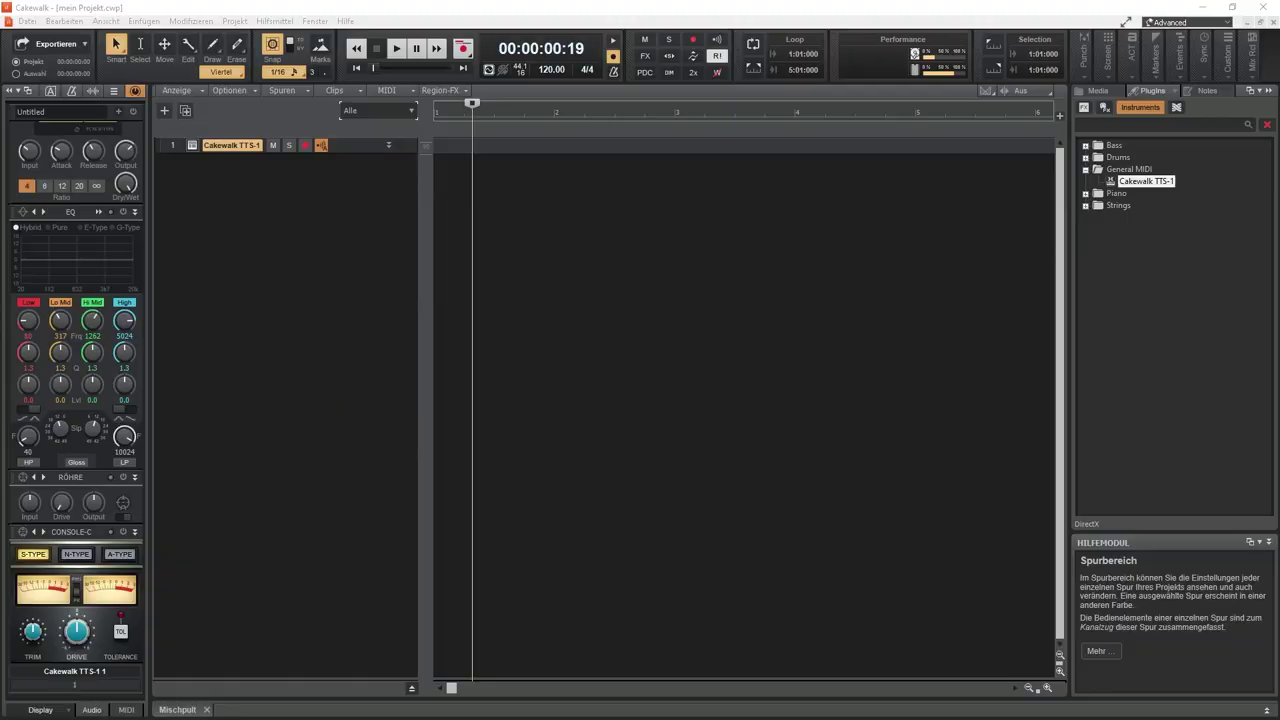
Insert a MIDI track below the Cakewalk TTS-1 track and expand it to show its controls
right_click(268, 235)
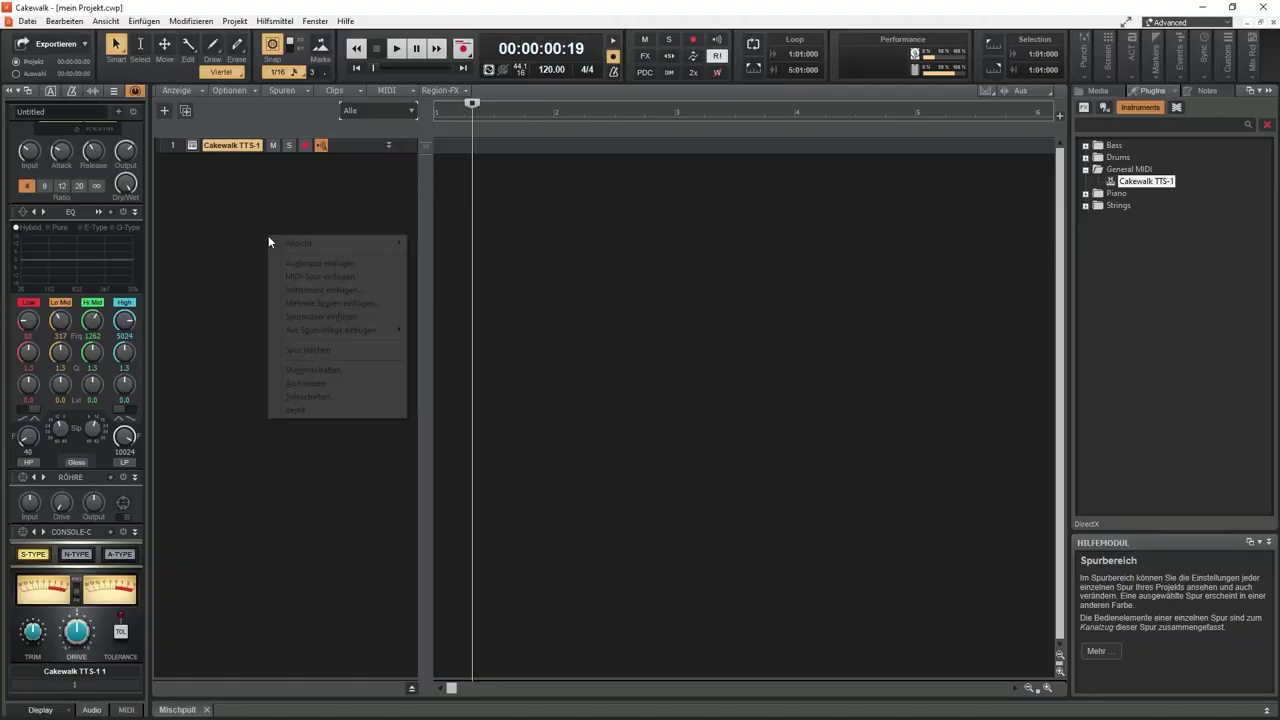
click(306, 277)
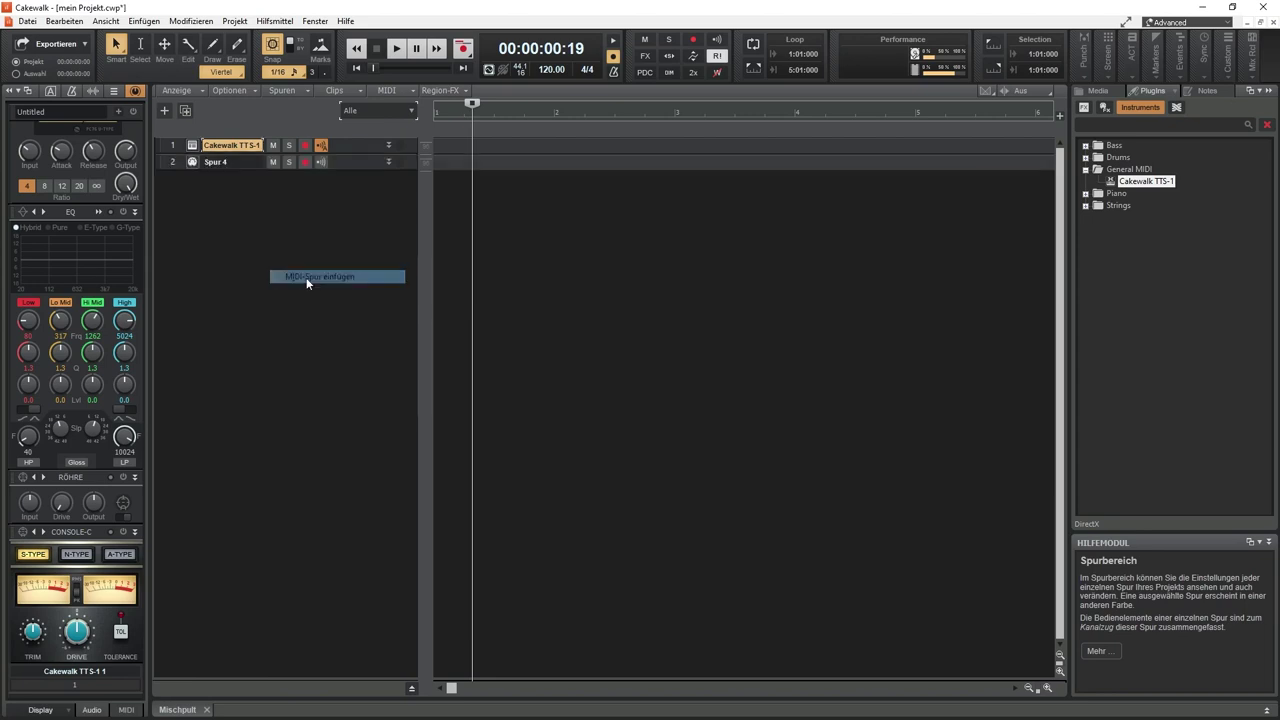
click(583, 188)
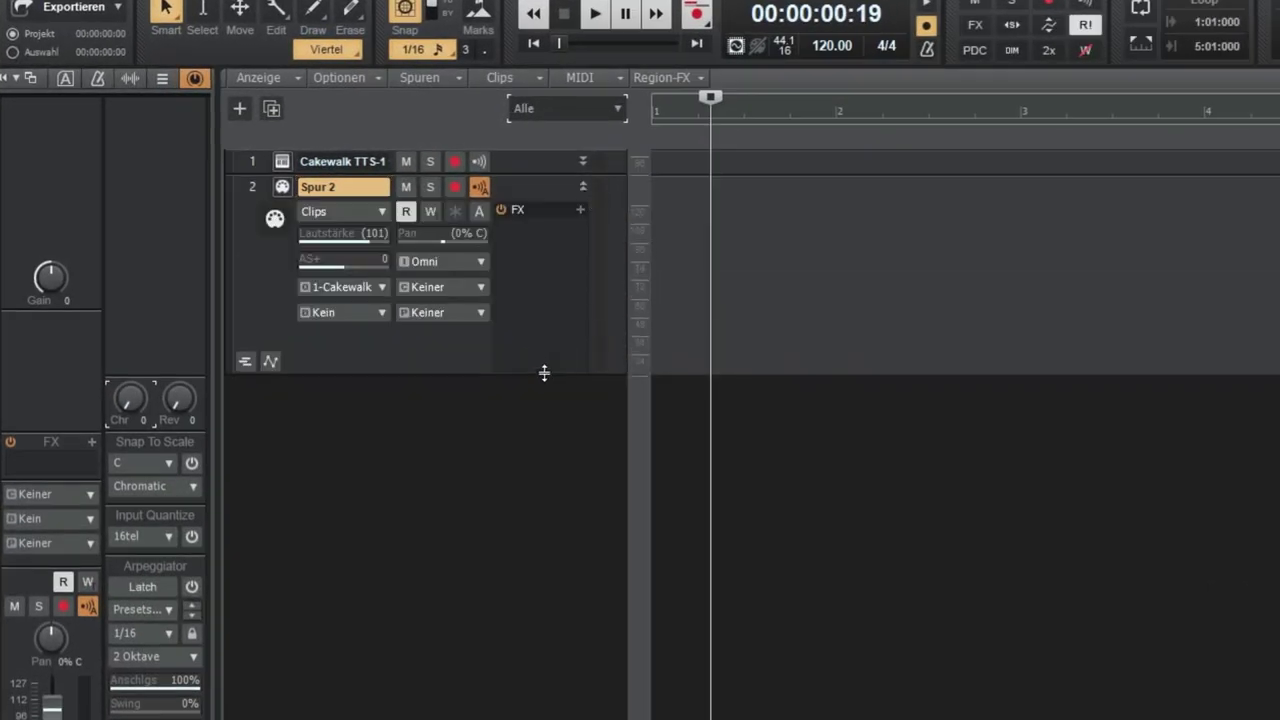
Set the new MIDI track's output to 1-Cakewalk TTS-1 1 and its channel to 1: Cakewalk TTS-1
click(358, 288)
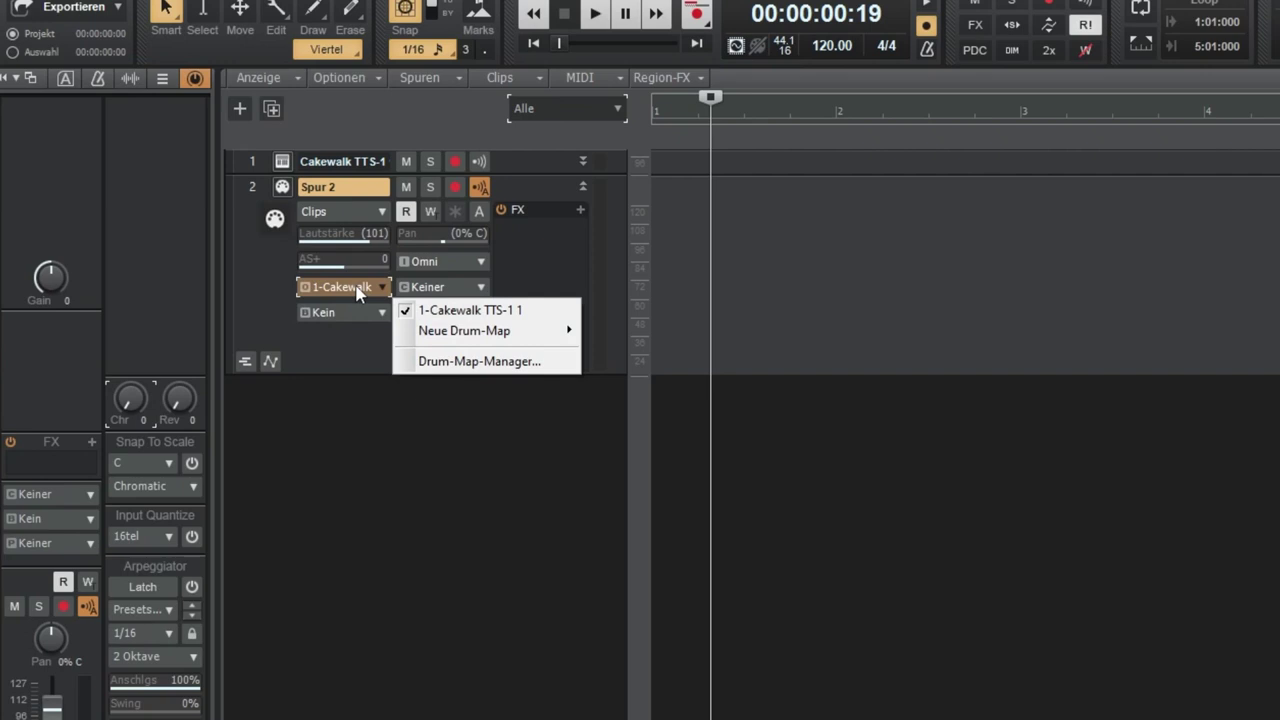
click(453, 317)
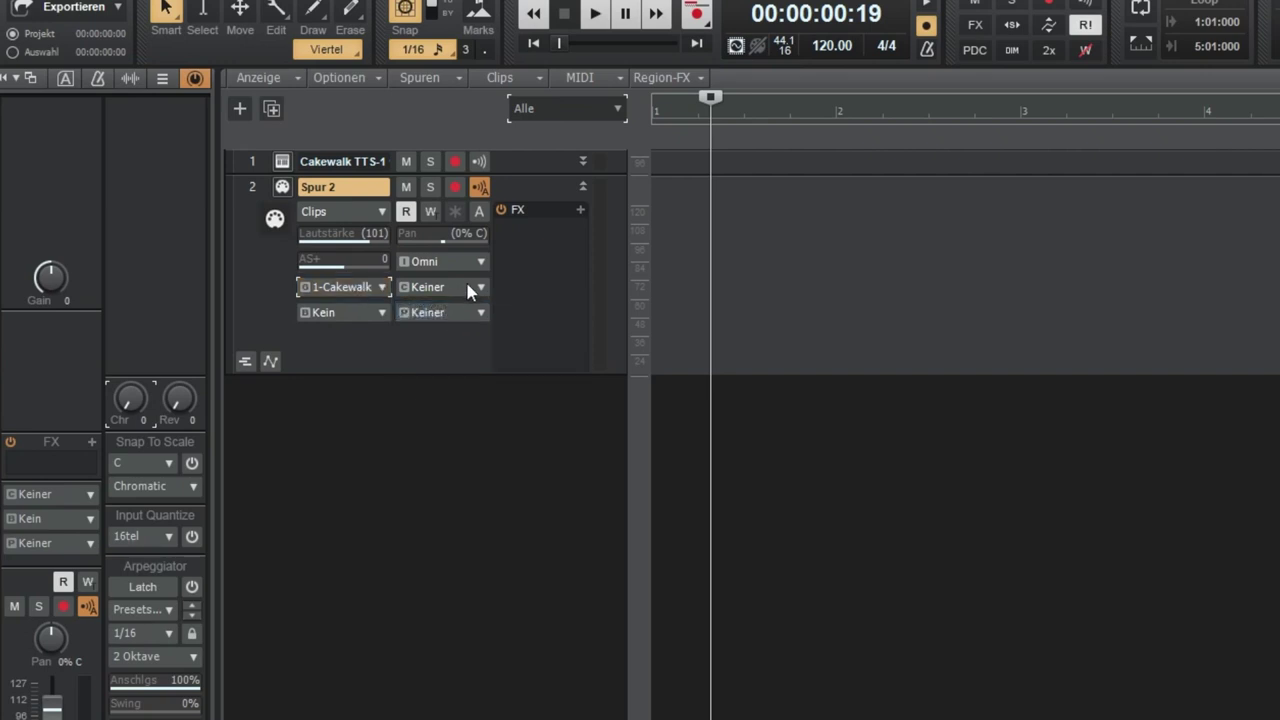
click(468, 289)
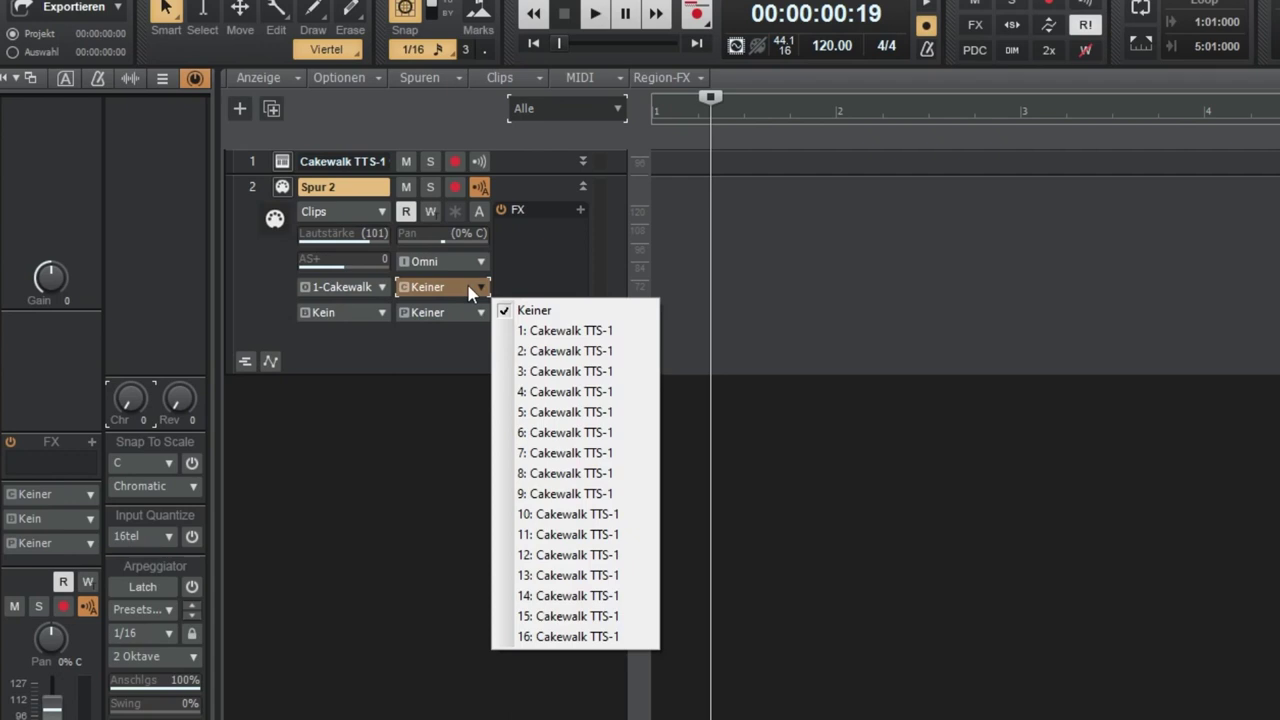
click(540, 331)
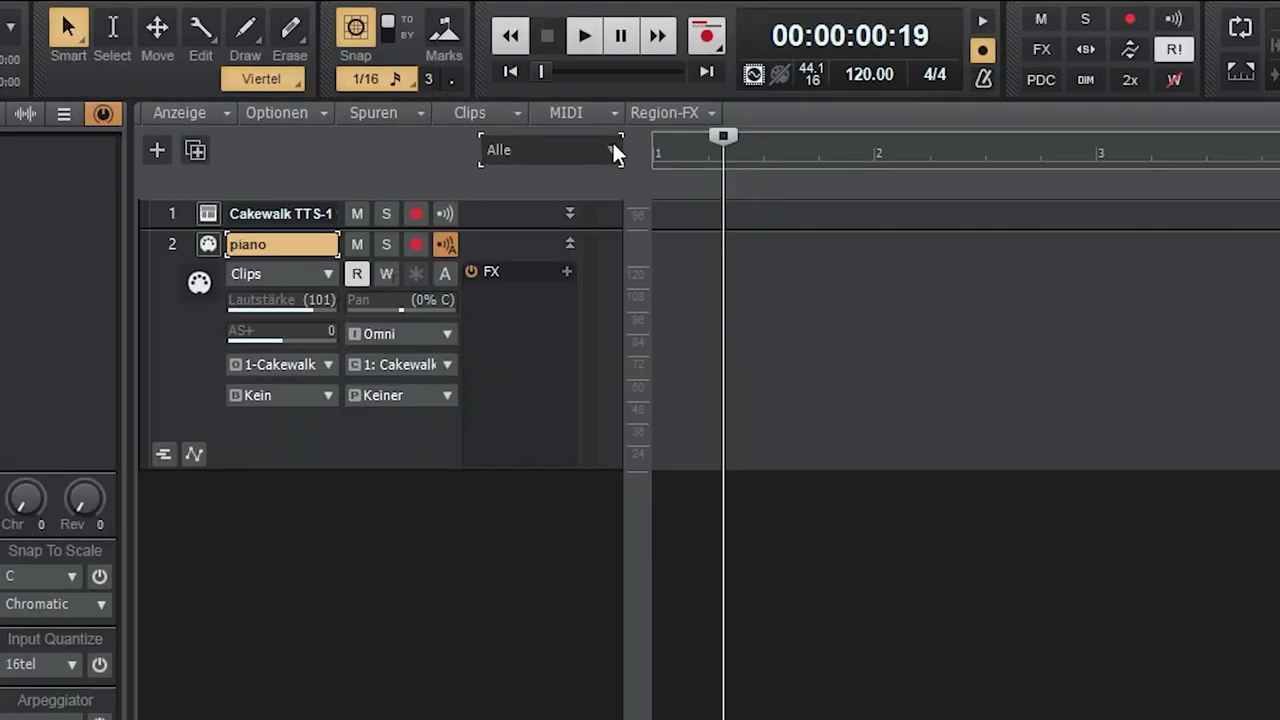
Switch the displayed track controls to Benutzerdefiniert and back to Alle
click(613, 150)
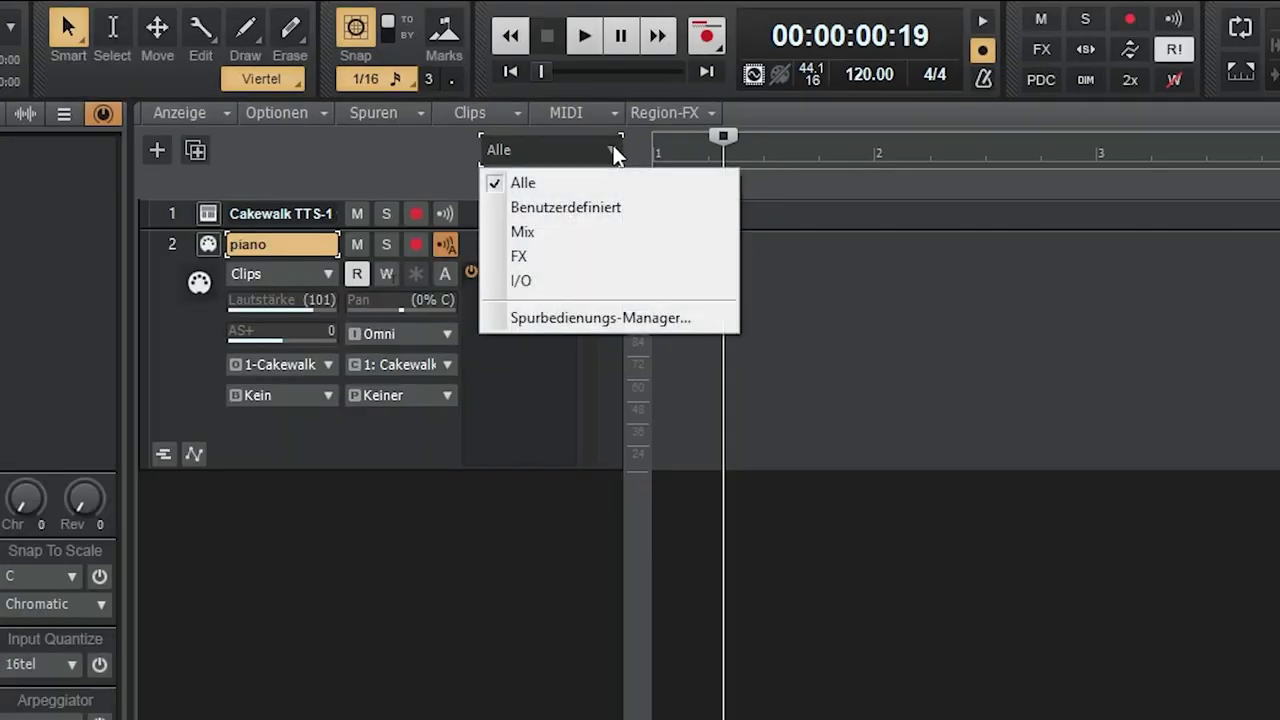
click(620, 208)
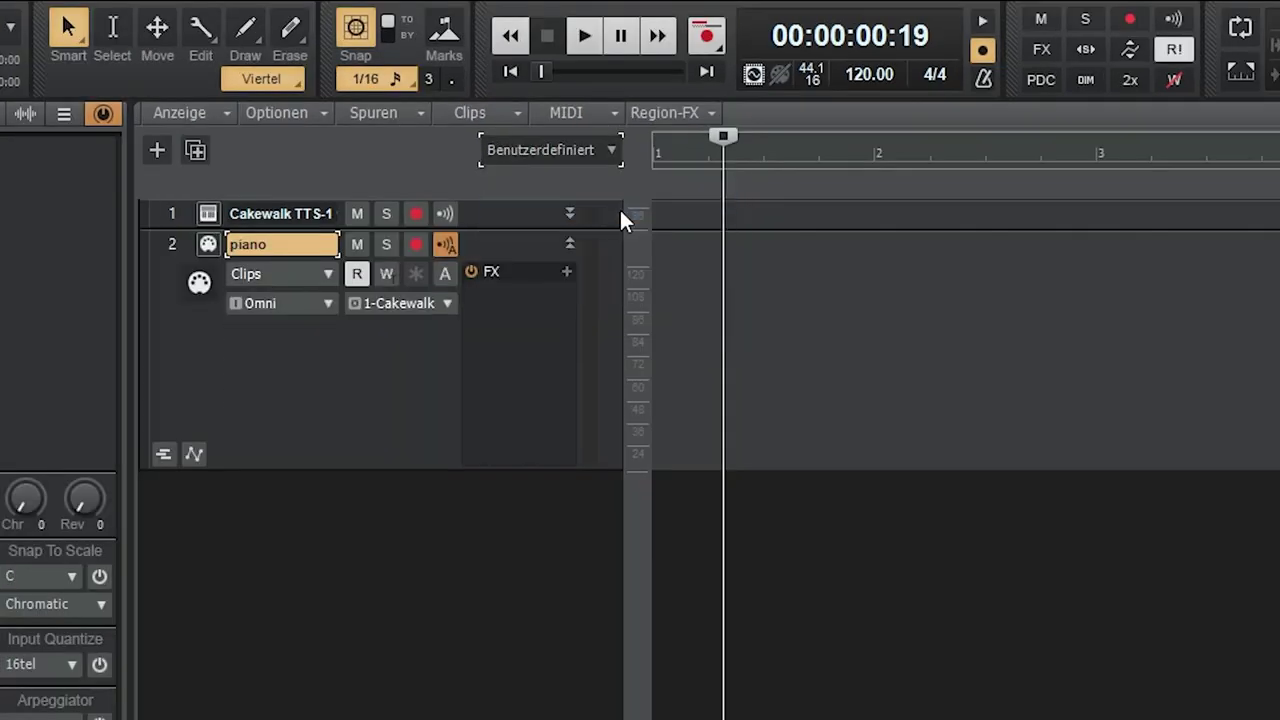
click(601, 158)
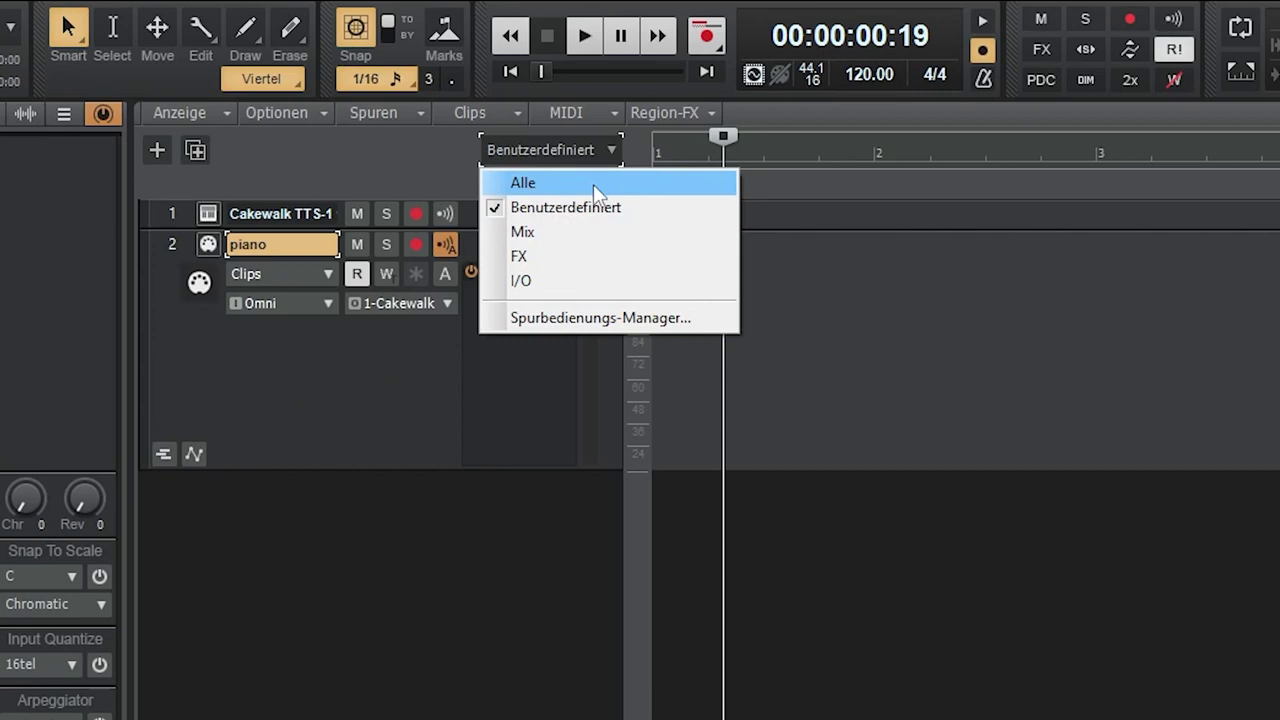
click(594, 185)
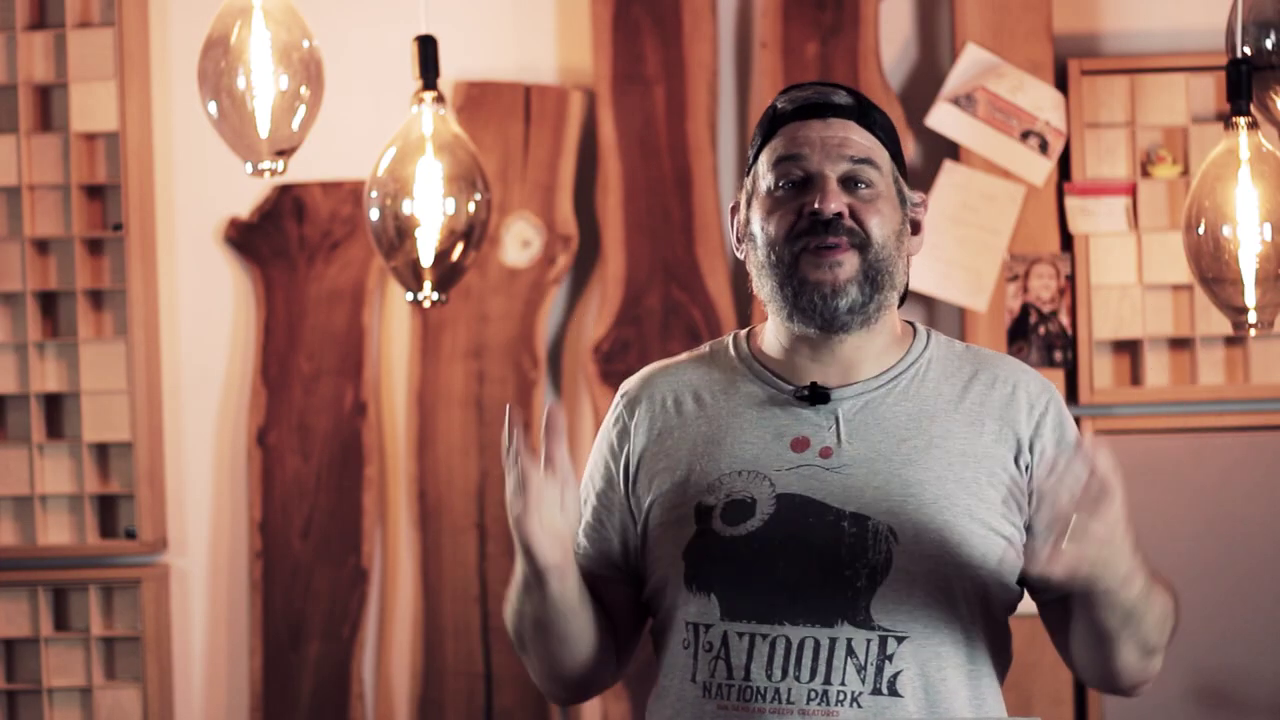
Insert a second MIDI track below the piano track and name it "bass"
right_click(308, 598)
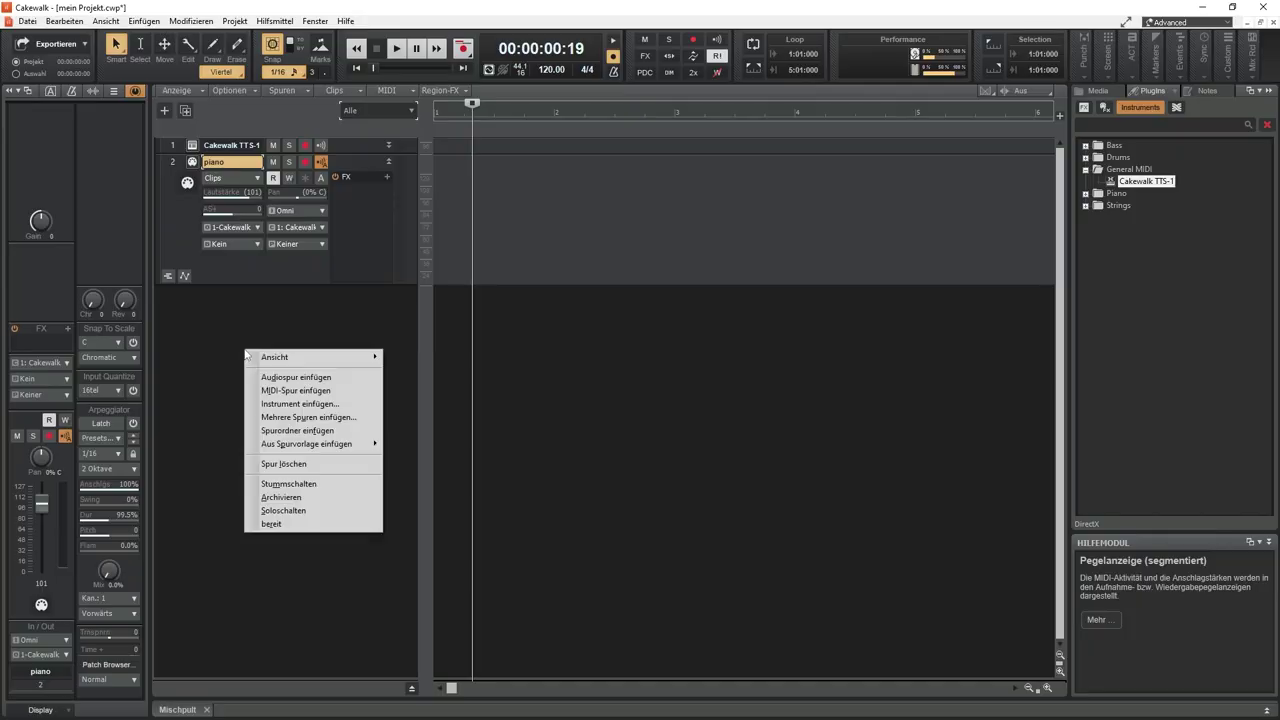
click(296, 390)
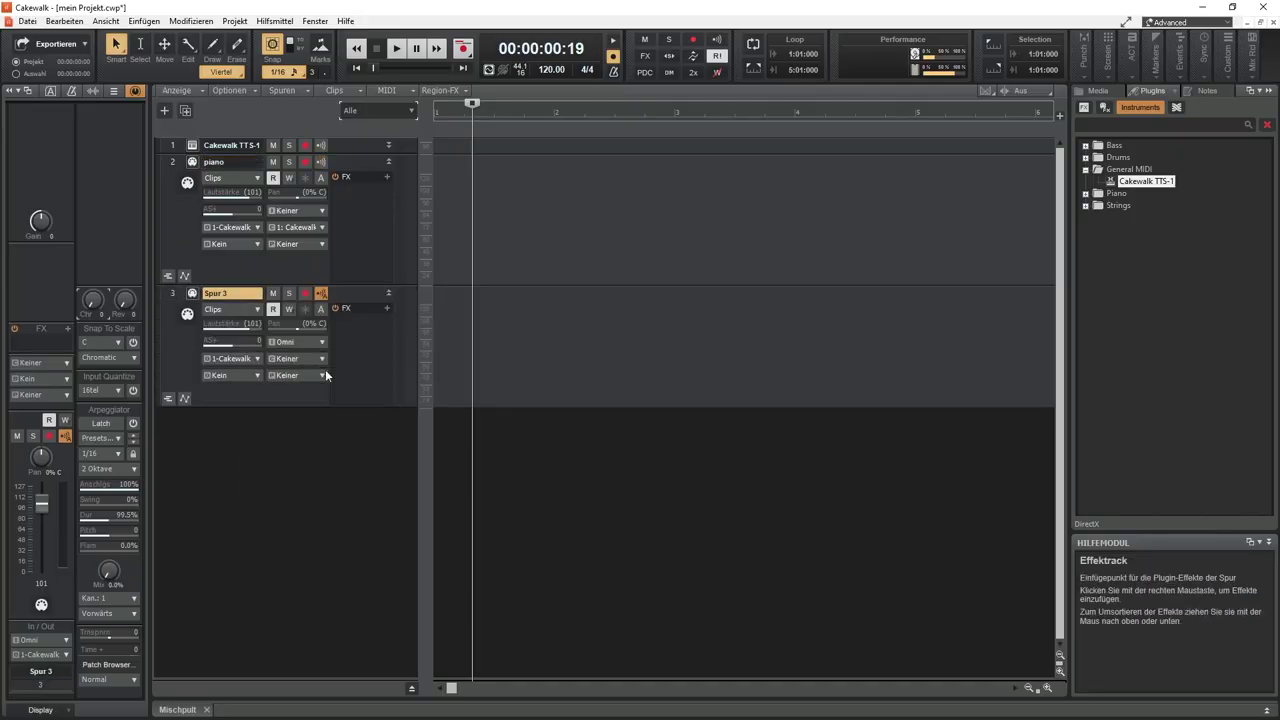
double_click(242, 292)
text(bass)
Route the bass track to 1-Cakewalk TTS-1 1 and set its channel to 2: Cakewalk TTS-1
click(297, 358)
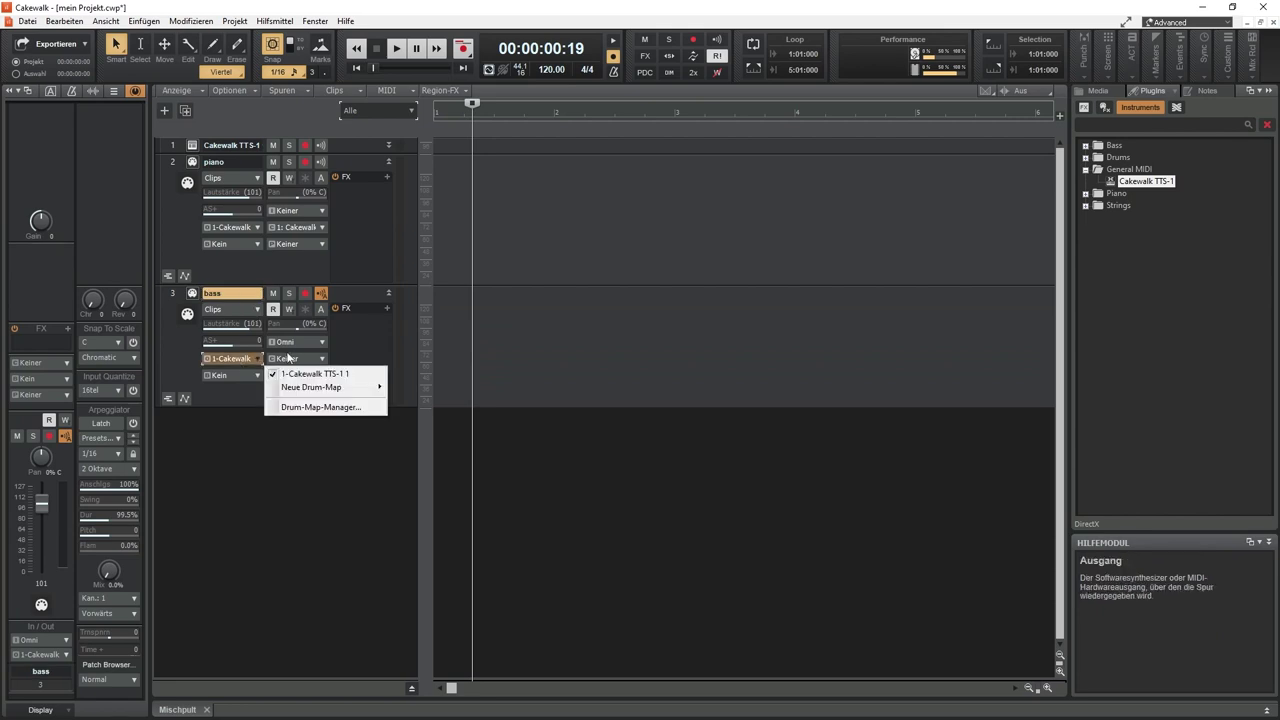
click(297, 358)
click(297, 358)
mouse_move(297, 371)
click(355, 399)
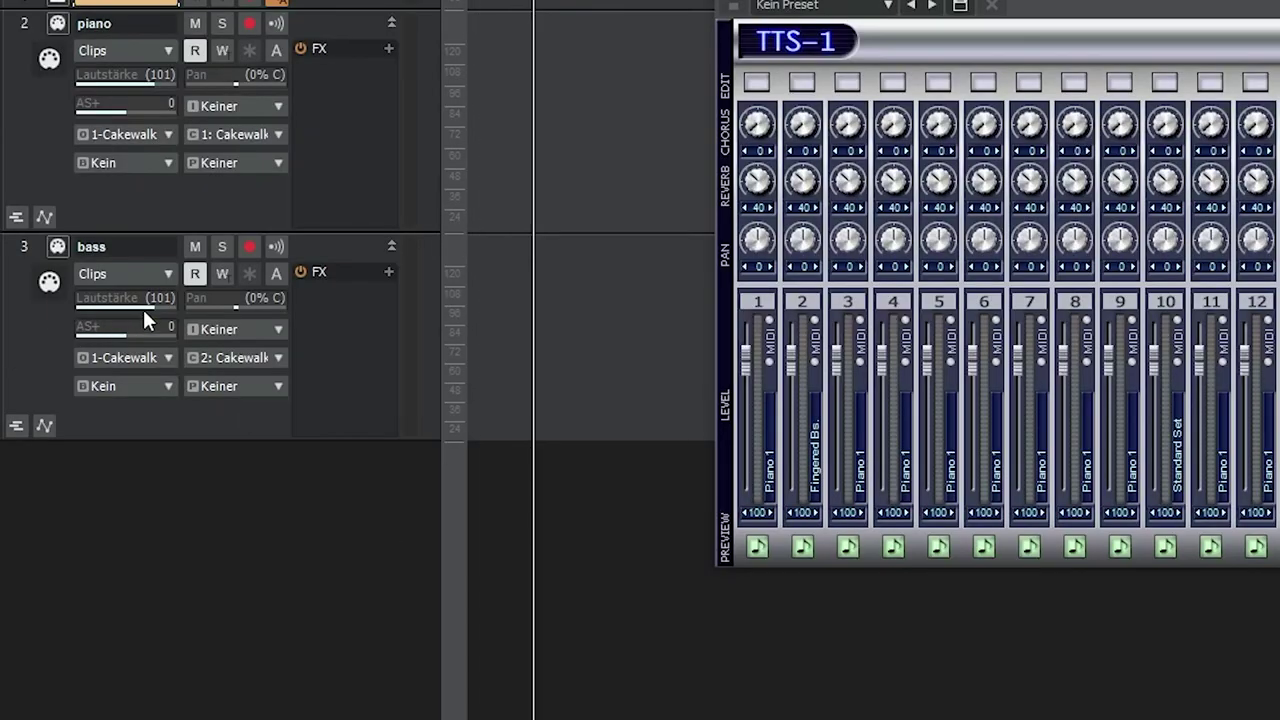
Lower the bass track's volume to 54, reset it to 101, and move its pan slider back to the centre
drag(143, 309, 121, 309)
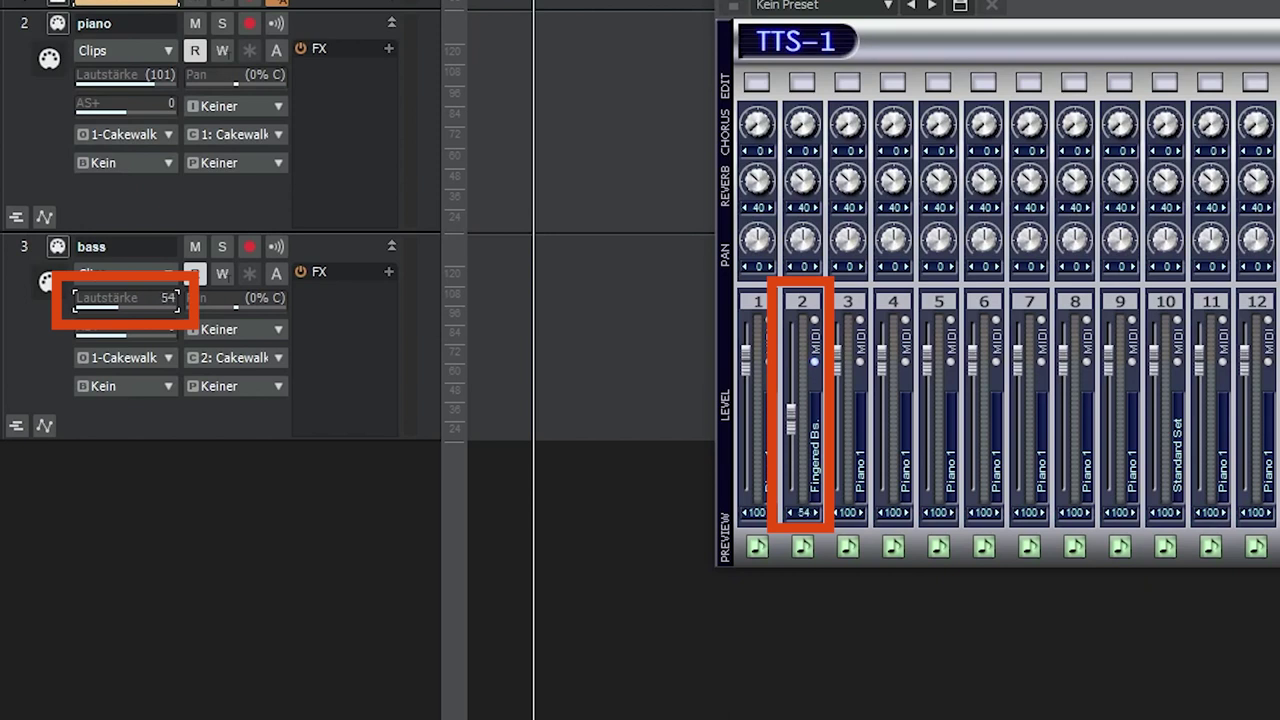
double_click(145, 300)
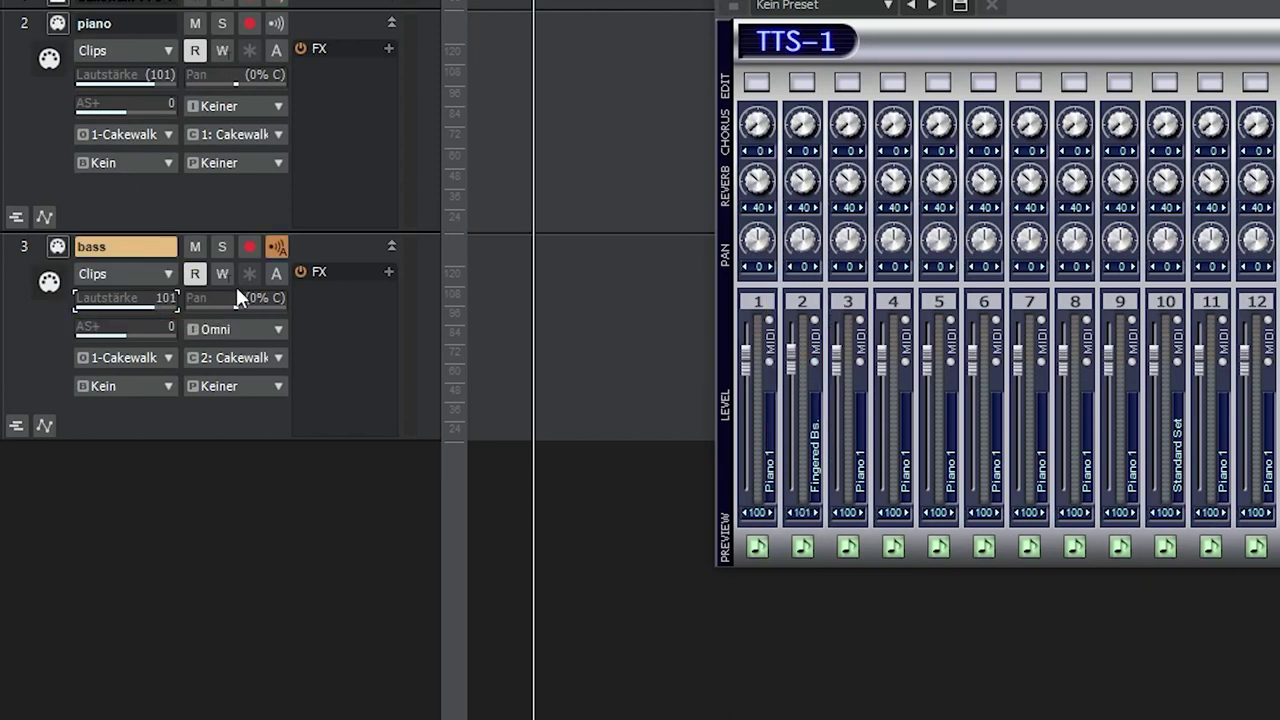
mouse_move(263, 312)
mouse_down()
mouse_move(200, 312)
mouse_move(234, 307)
mouse_up()
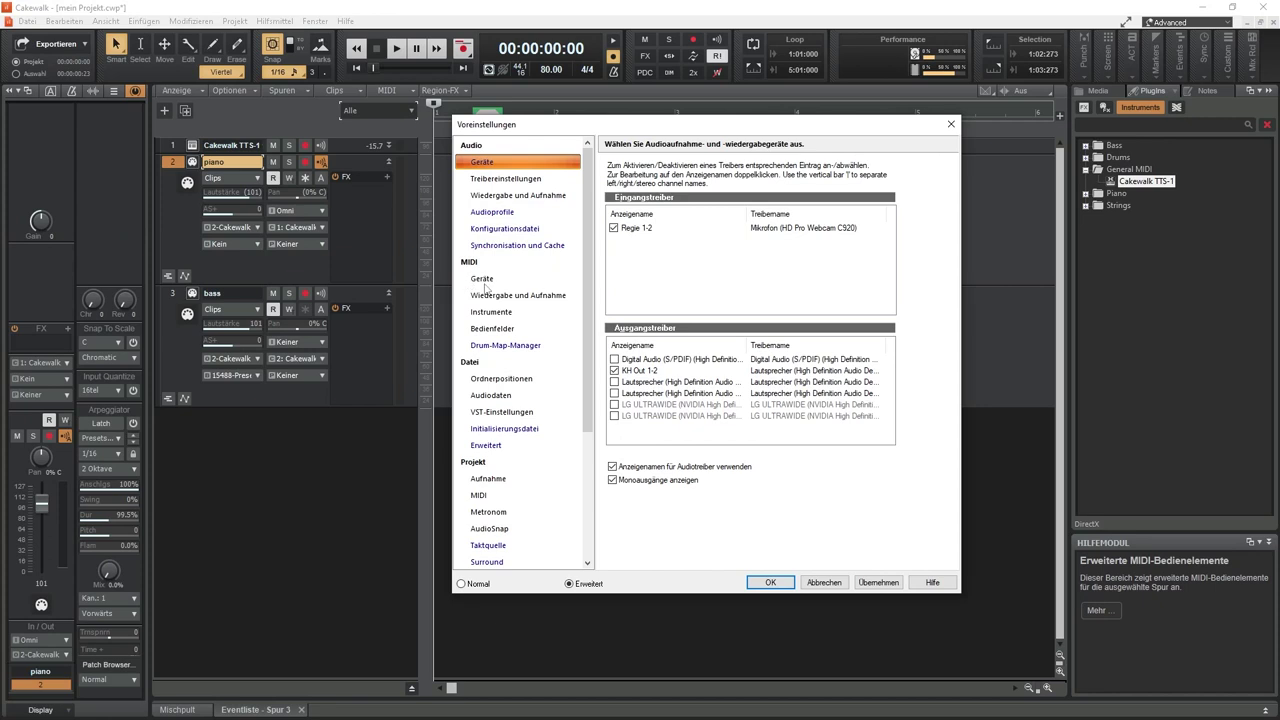
Open the MIDI device settings in the preferences
click(482, 279)
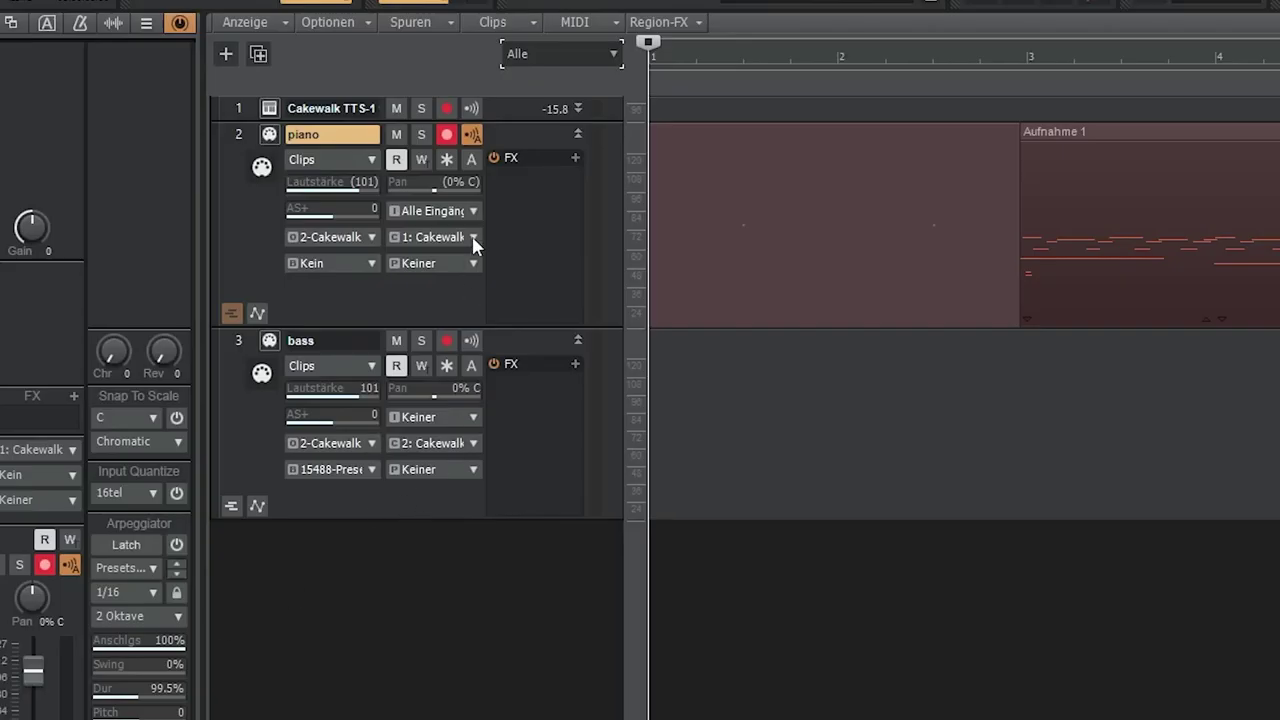
Set the piano track's MIDI input to DP26 with MIDI Omni and switch it back to Alle Eingänge
click(472, 214)
mouse_move(541, 280)
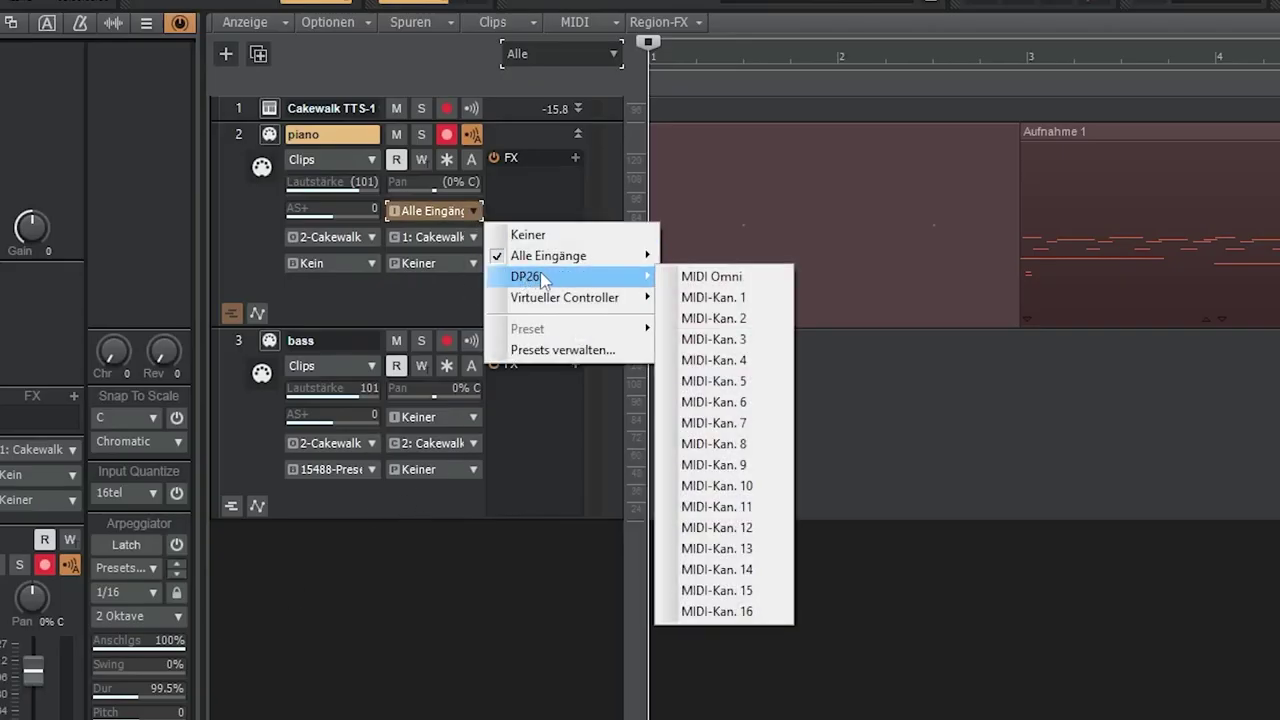
click(745, 297)
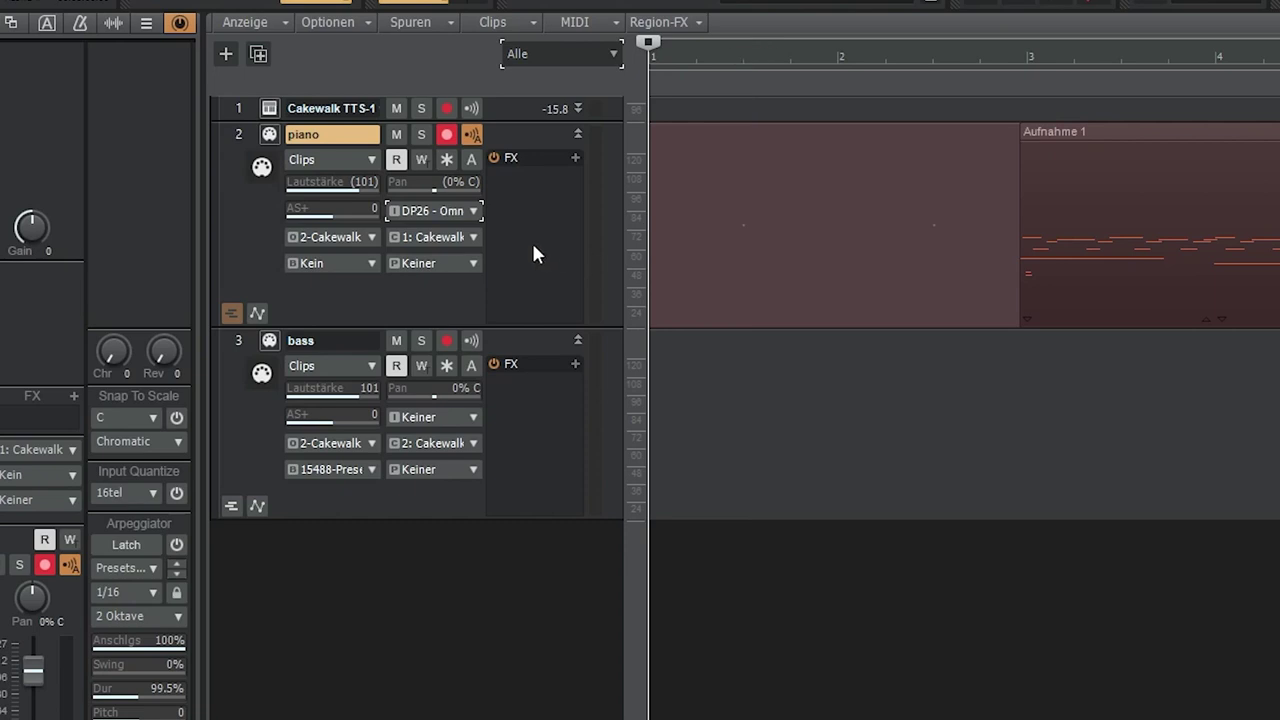
click(472, 212)
mouse_move(566, 253)
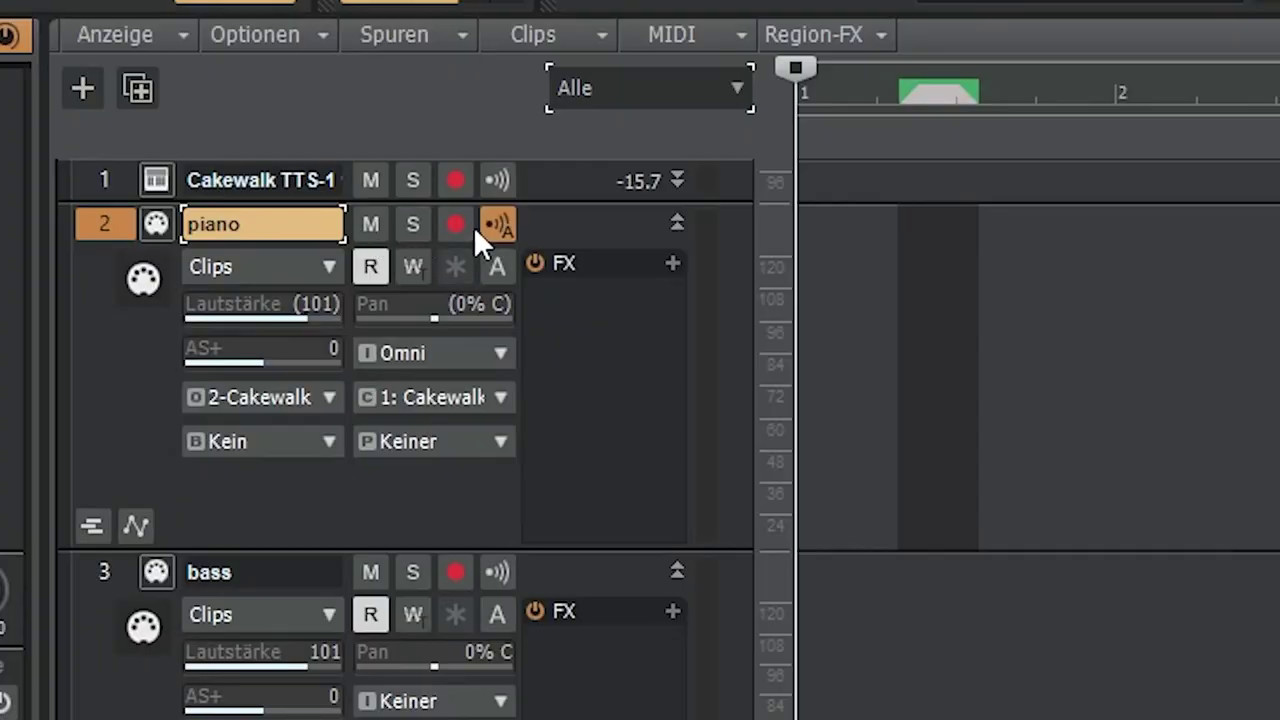
Arm the piano track for recording and record a MIDI take on it
click(470, 225)
click(902, 384)
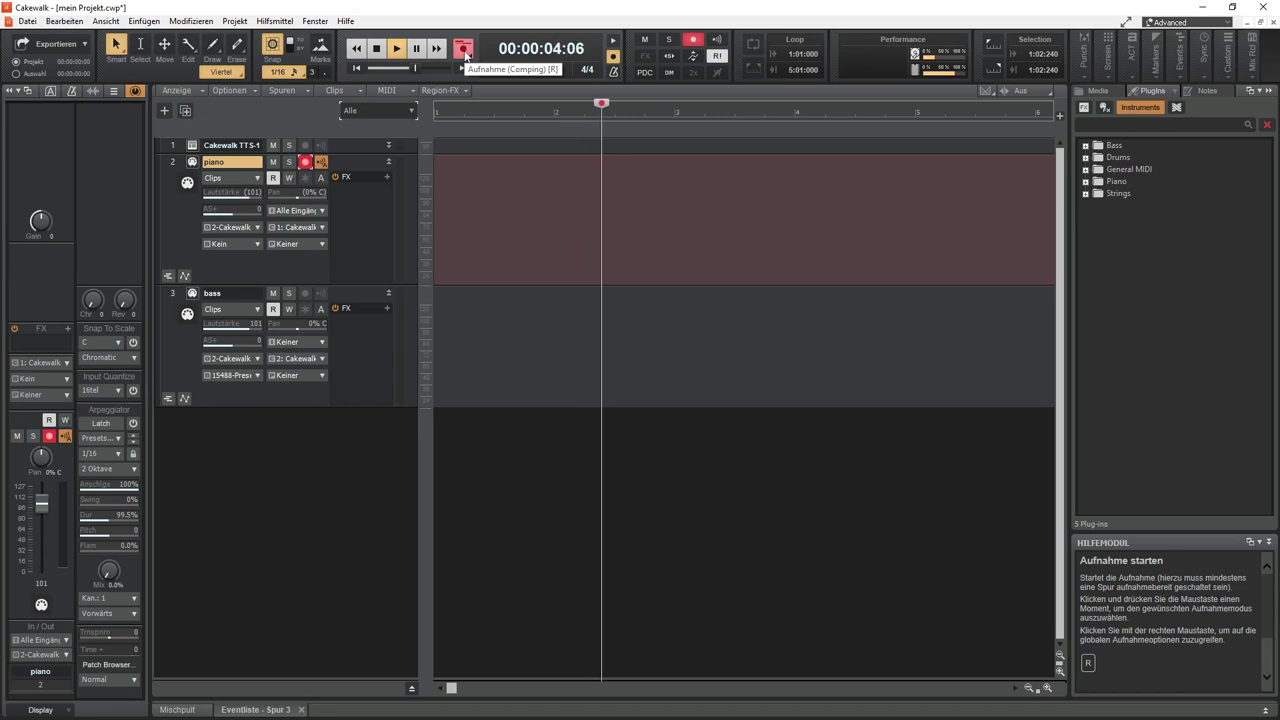
click(464, 49)
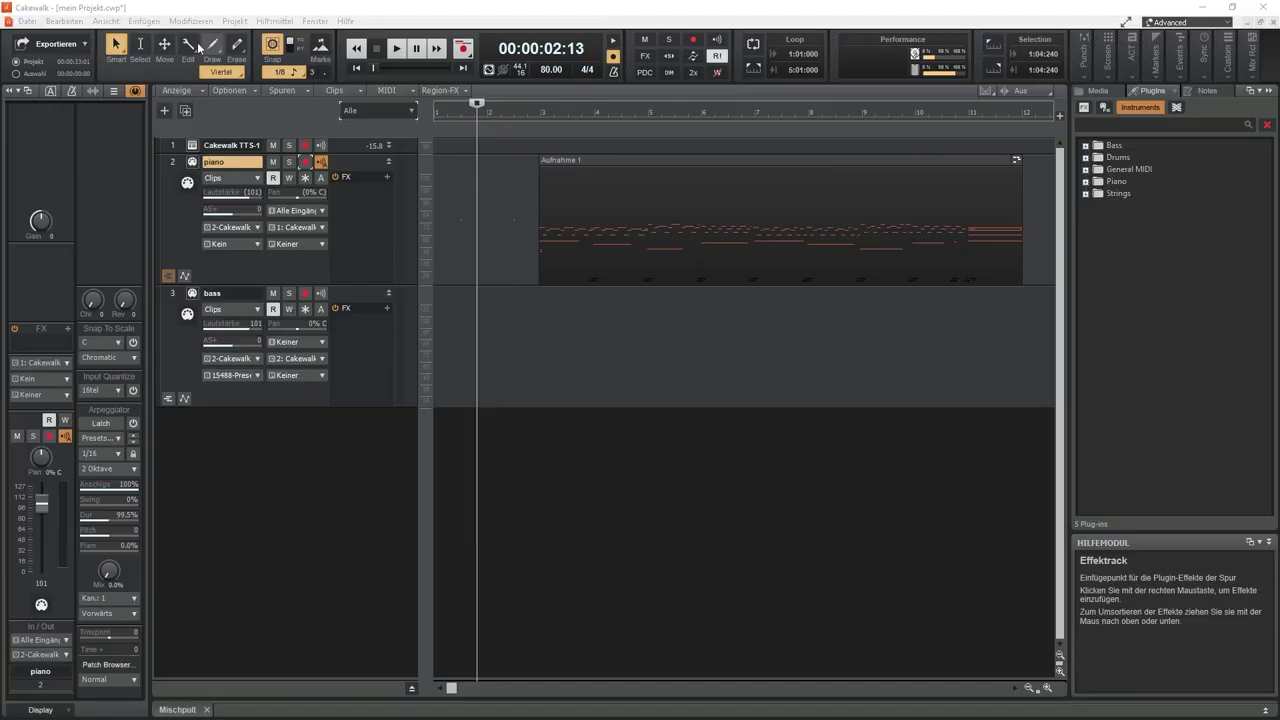
Open the recorded piano take in the piano roll view and set its note names to Diatonic
click(97, 22)
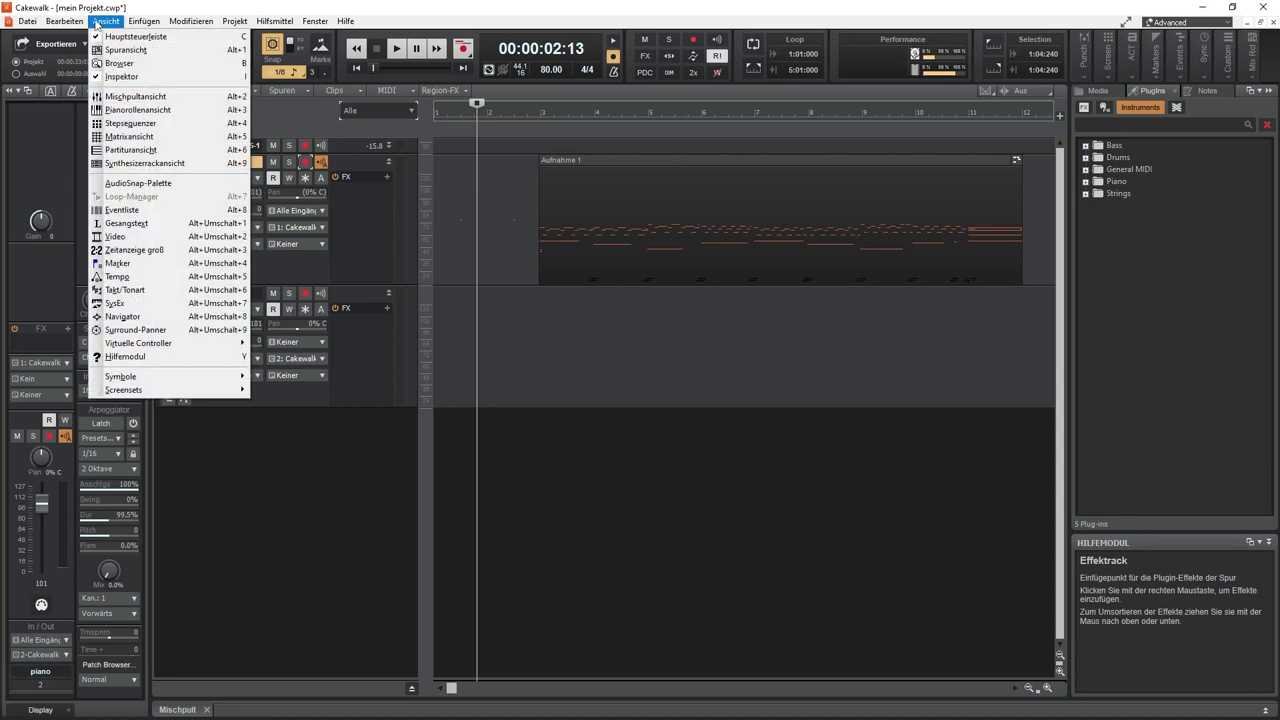
click(127, 110)
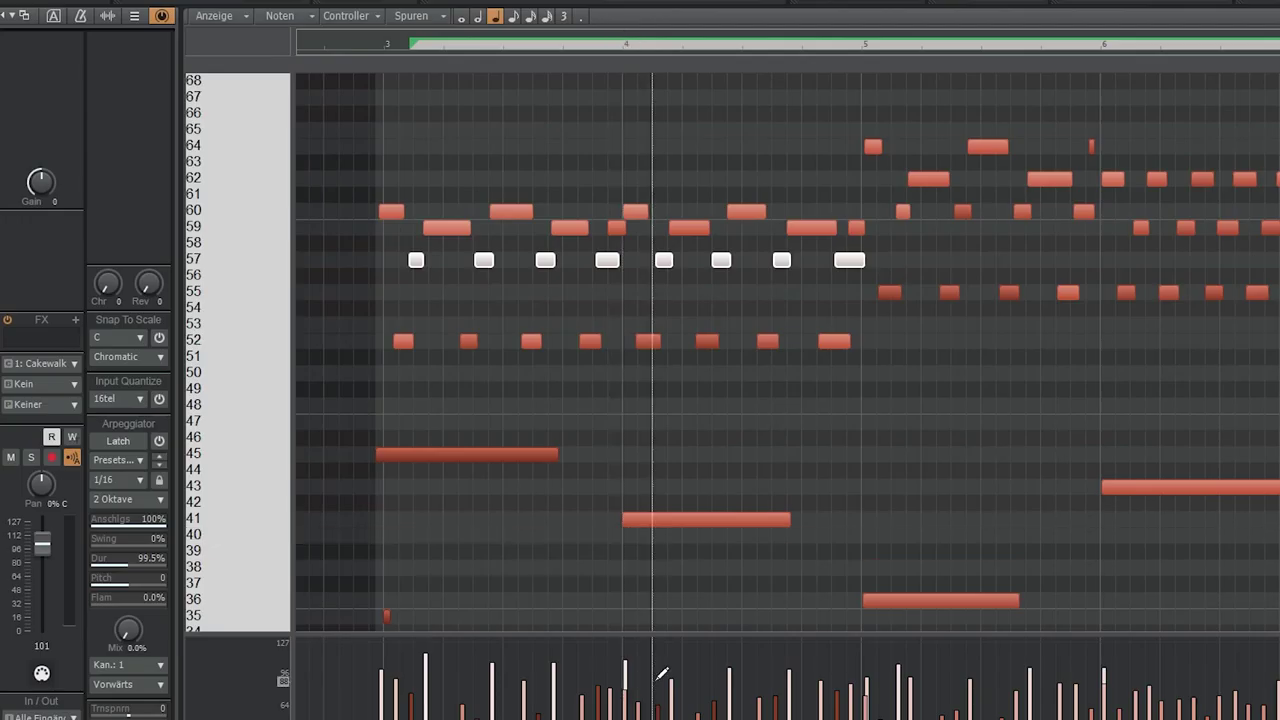
key(space)
double_click(217, 277)
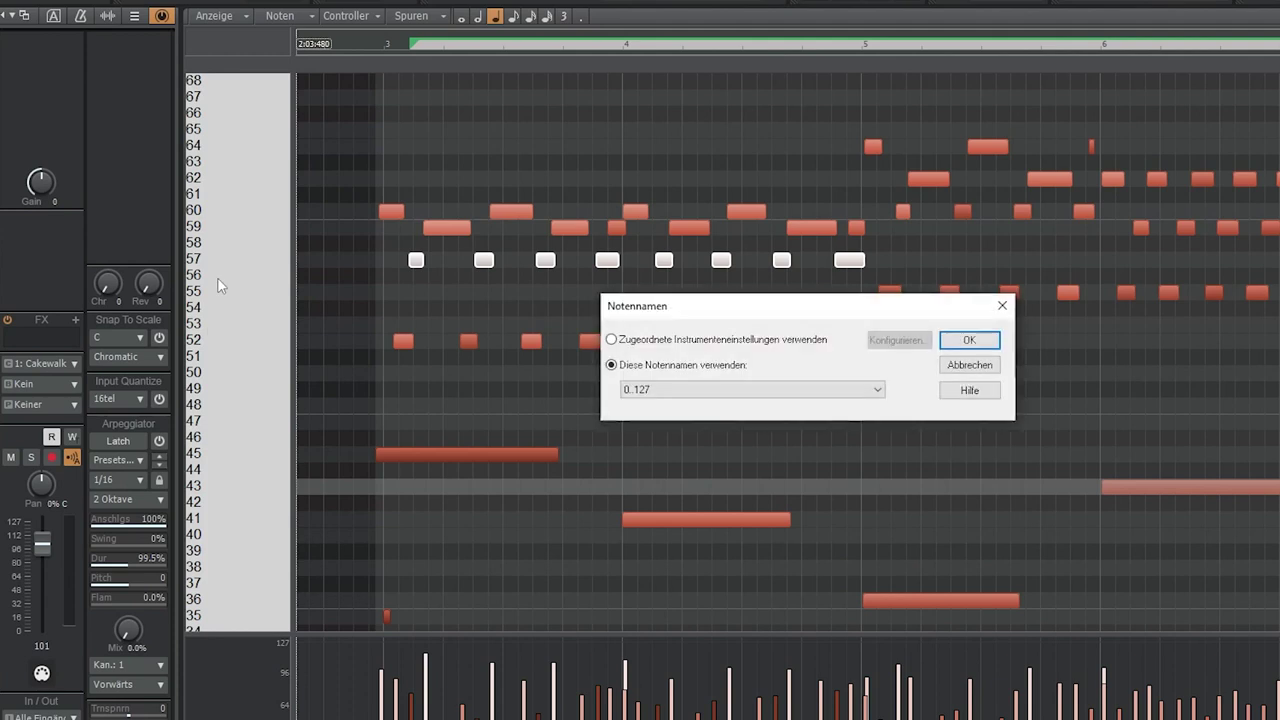
click(681, 389)
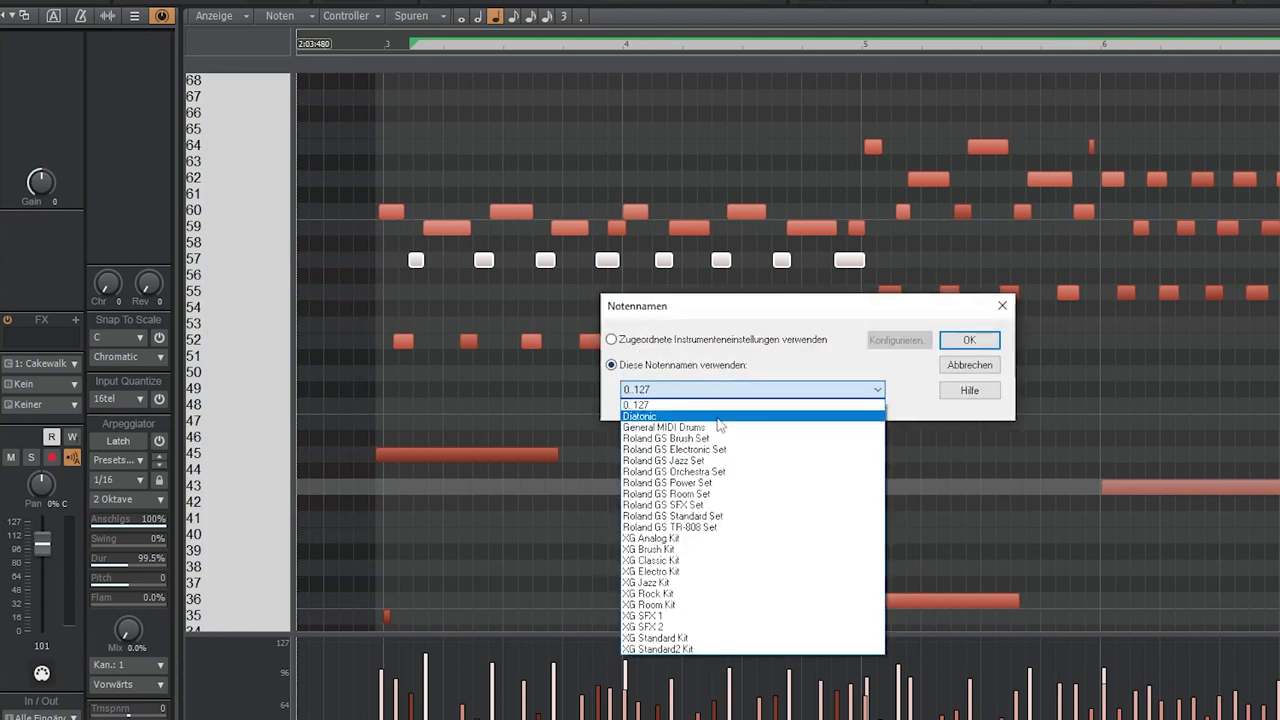
click(681, 418)
click(969, 340)
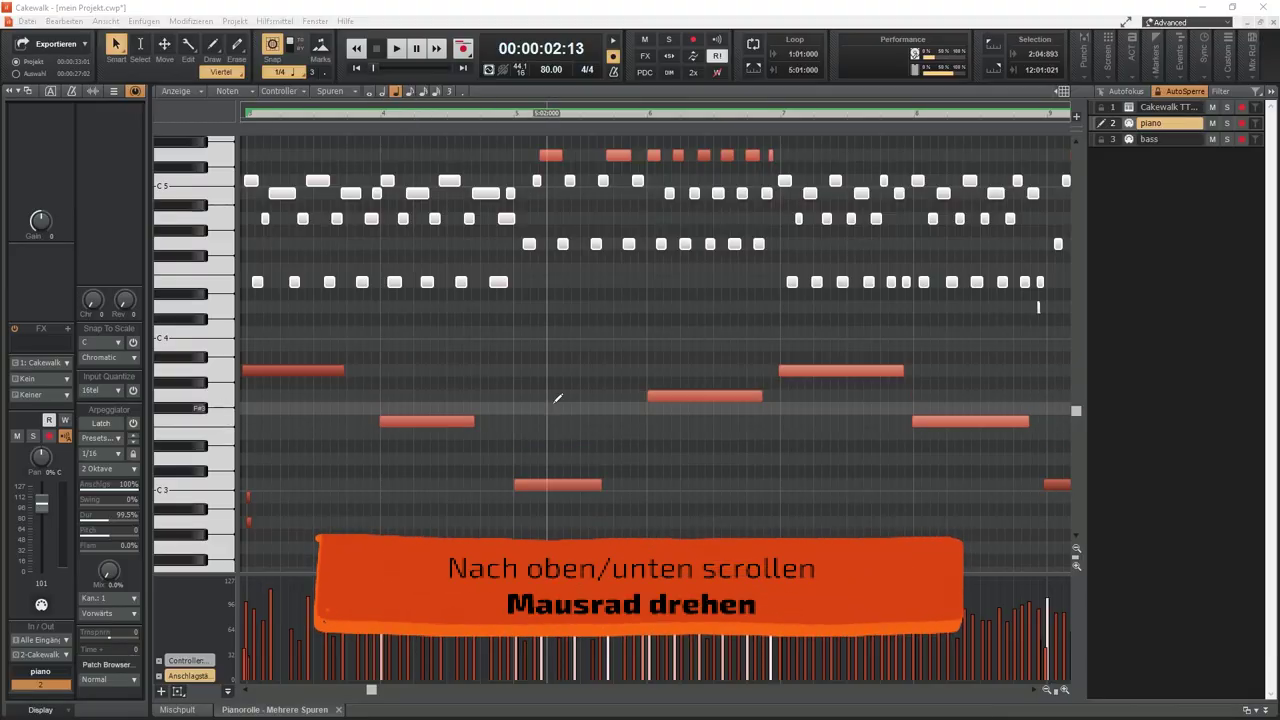
Examine the recorded piano notes in the piano roll across their full pitch range and from the first to the last bar
scroll(558, 398, up, 3)
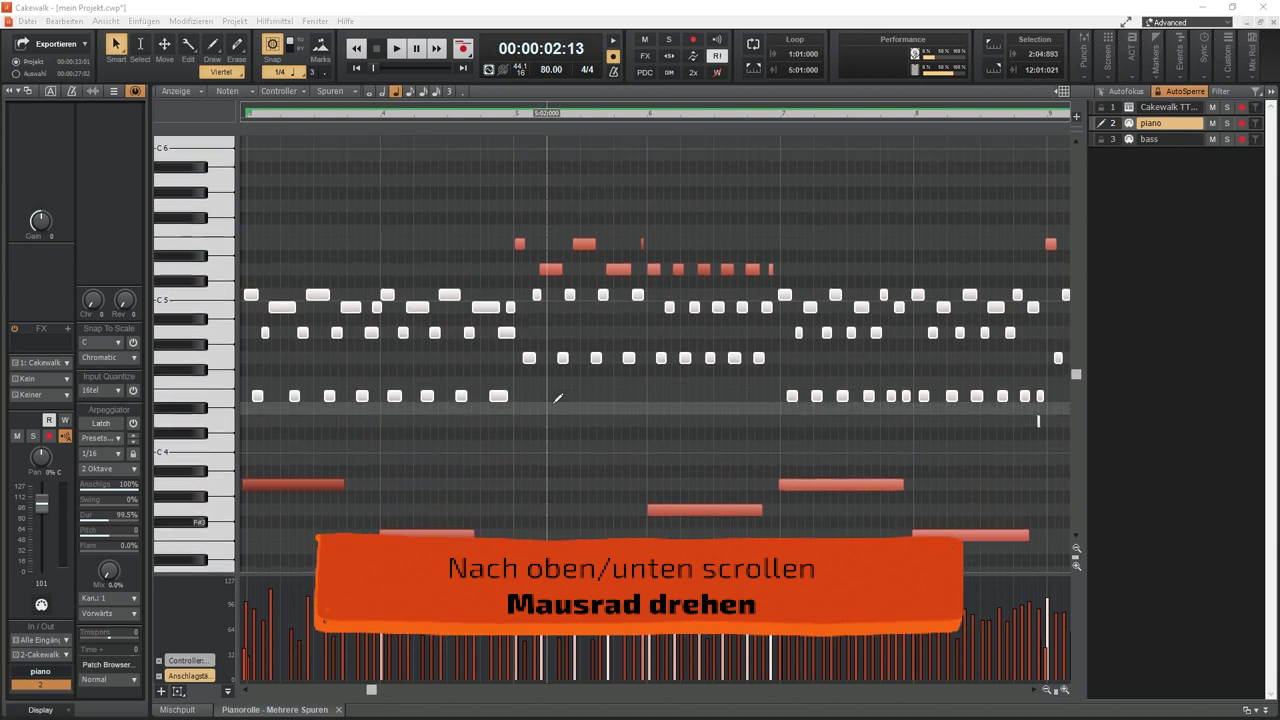
scroll(558, 398, down, 3)
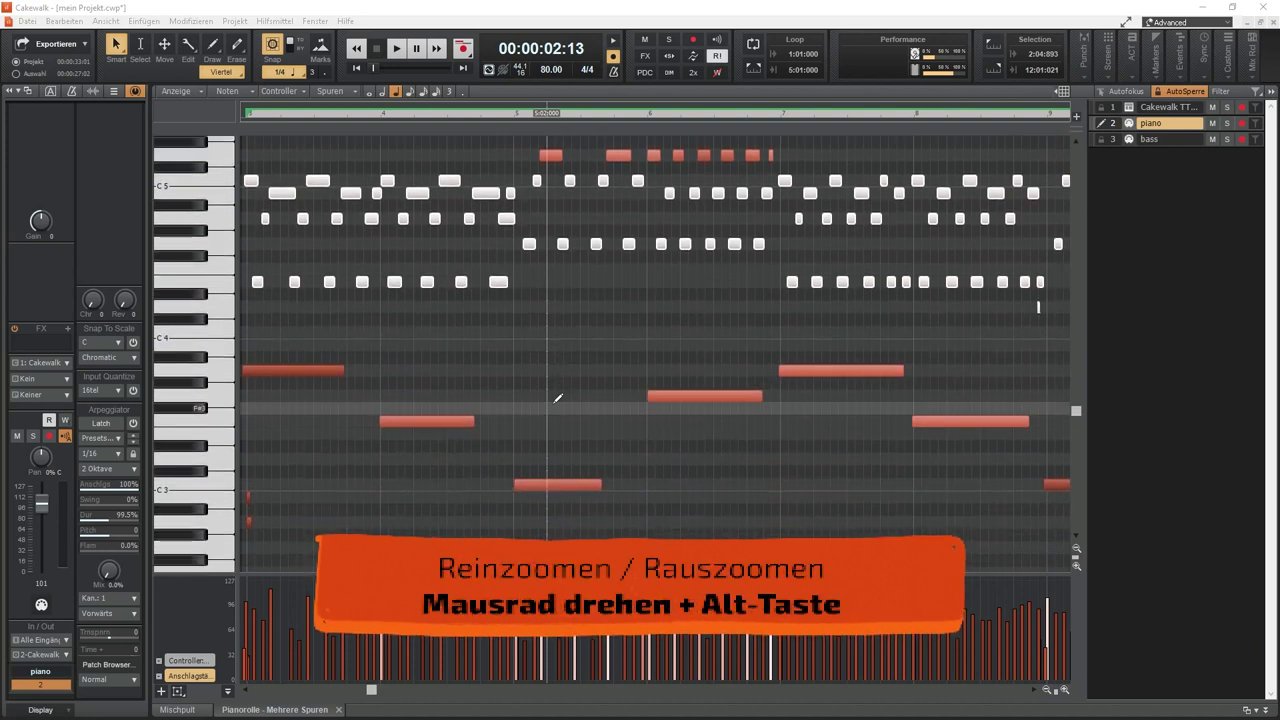
alt+scroll(558, 398, up, 3)
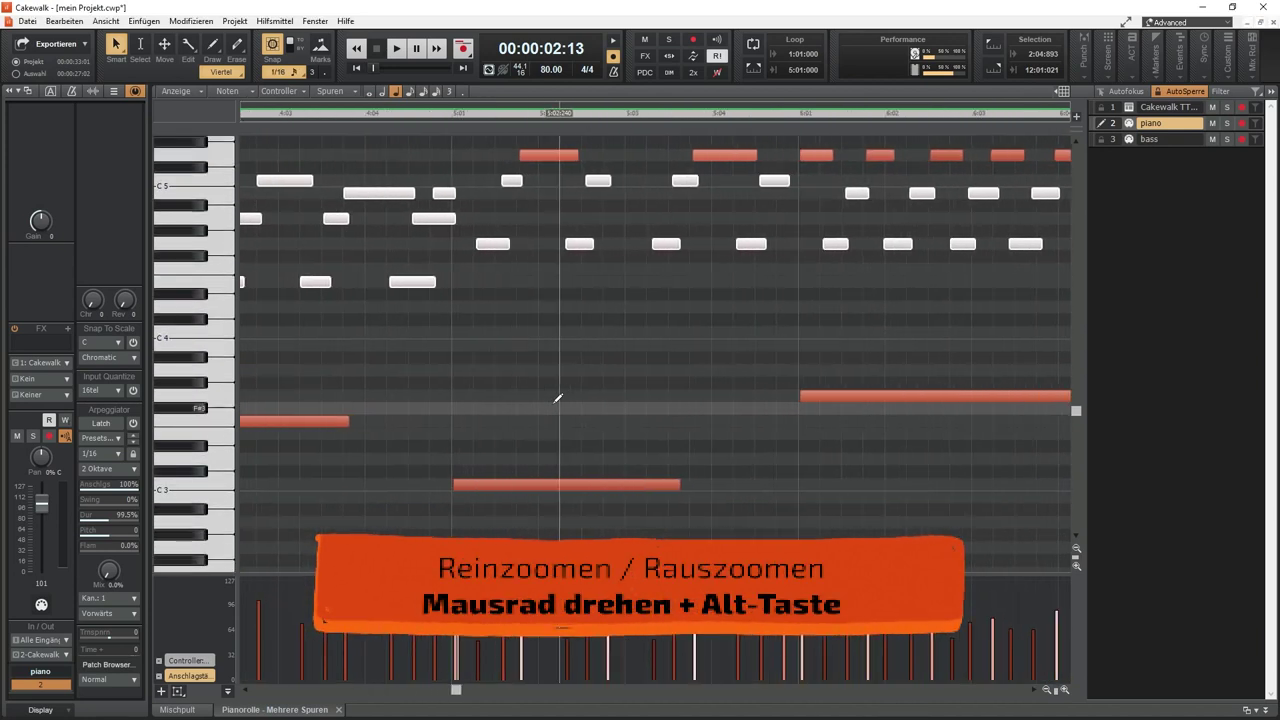
alt+scroll(558, 398, down, 4)
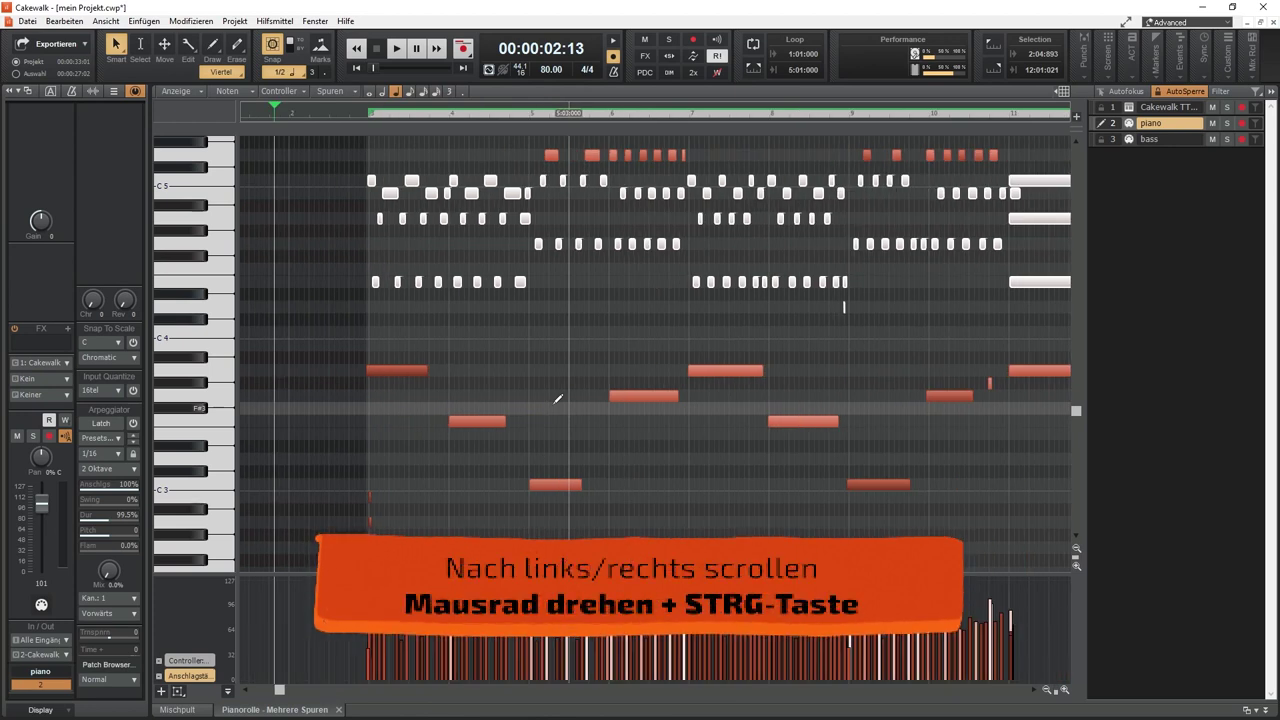
ctrl+scroll(558, 398, up, 2)
ctrl+scroll(558, 398, down, 8)
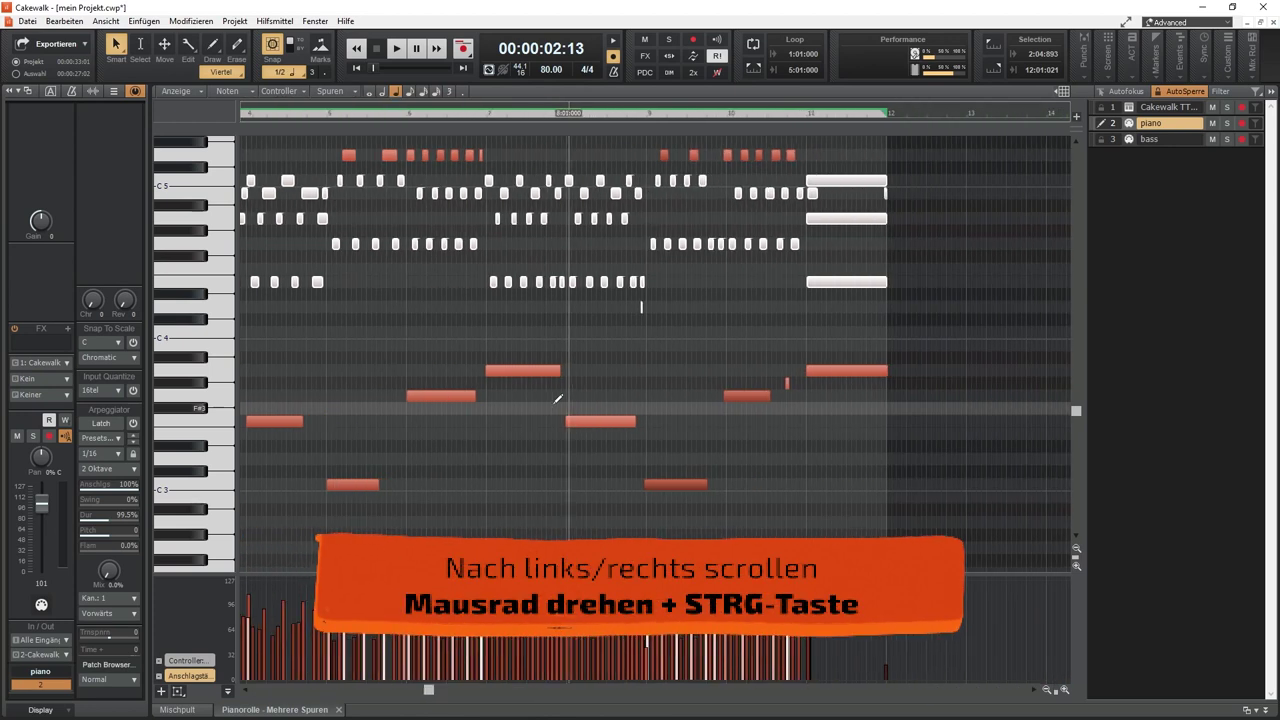
ctrl+scroll(558, 398, up, 7)
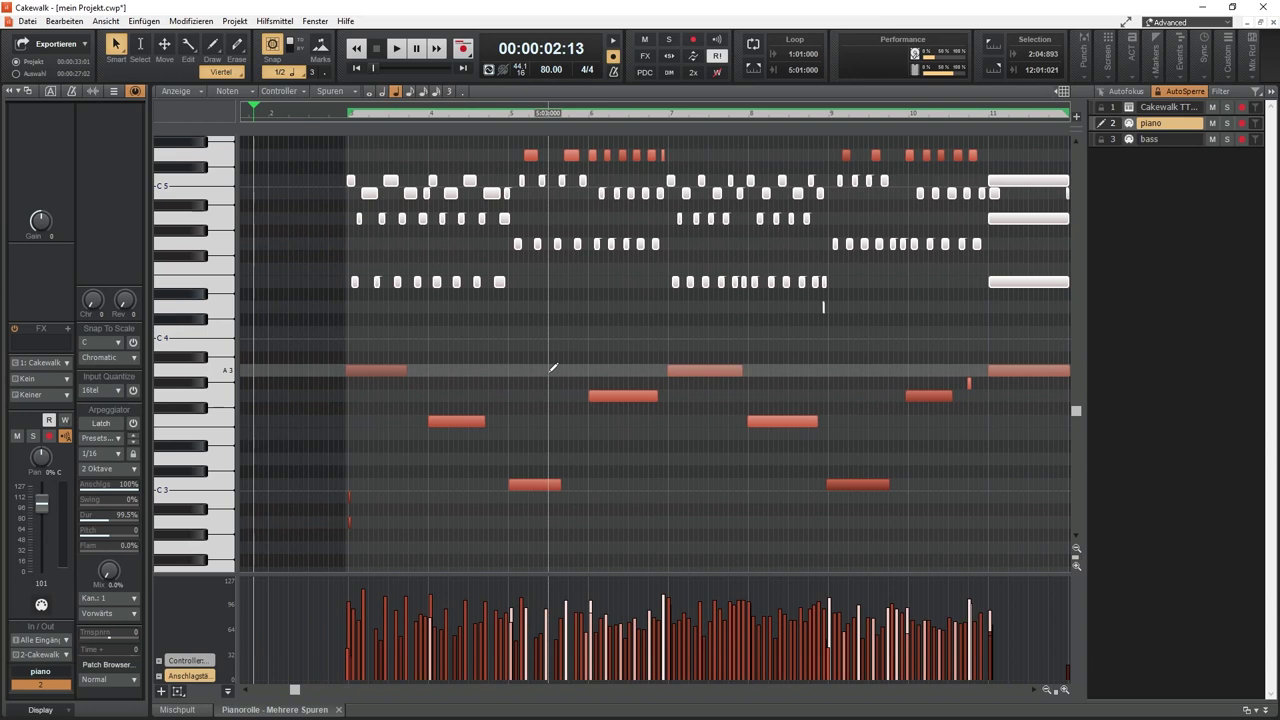
Open the control bar's options for showing and hiding its modules
key(t)
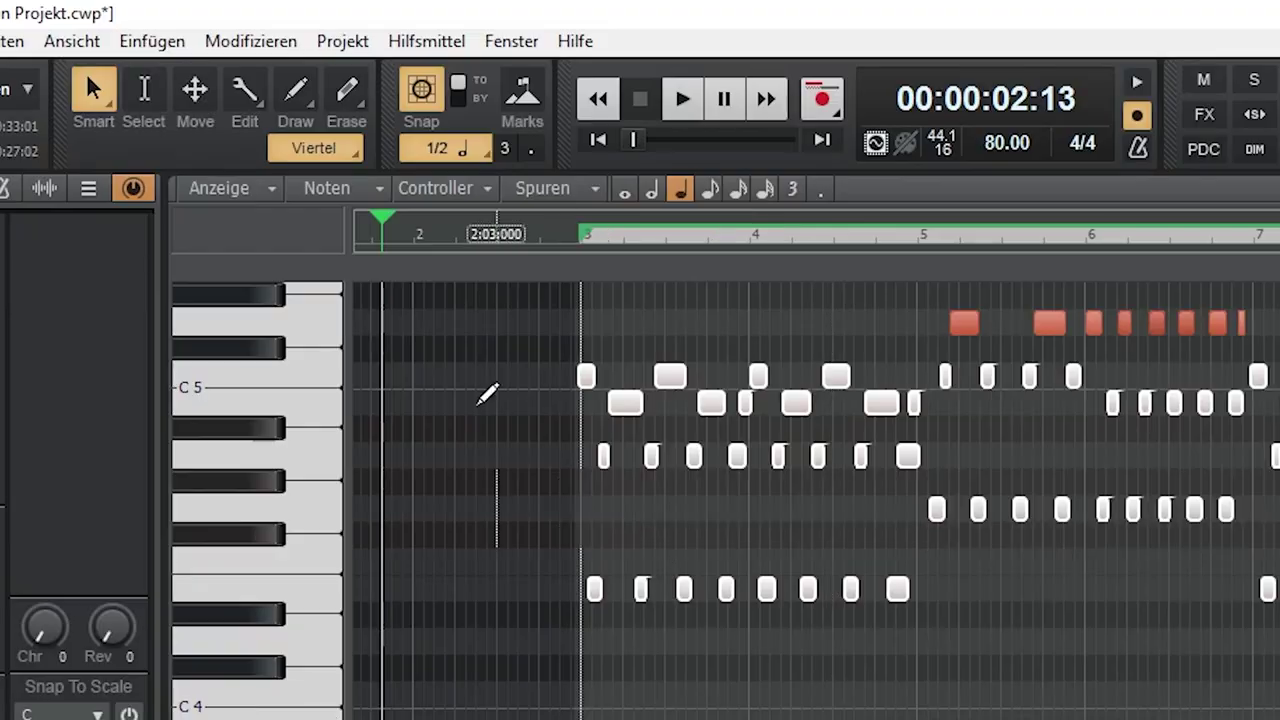
right_click(188, 158)
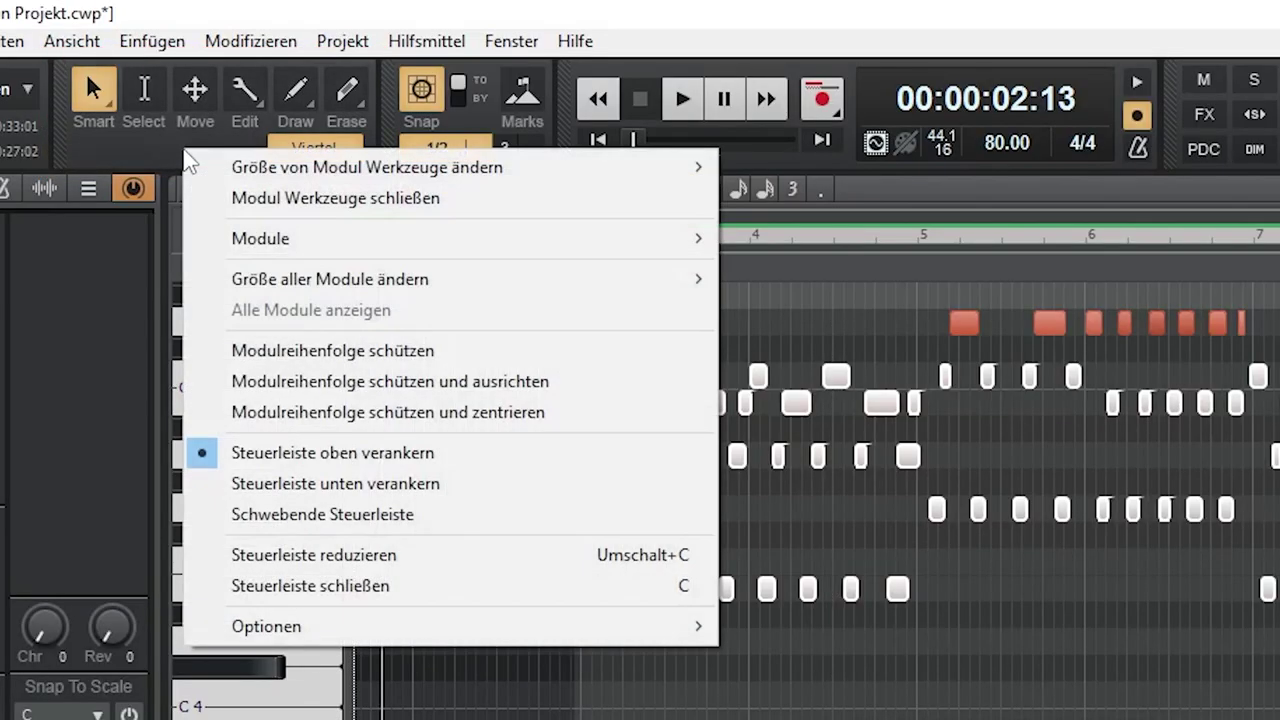
mouse_move(371, 240)
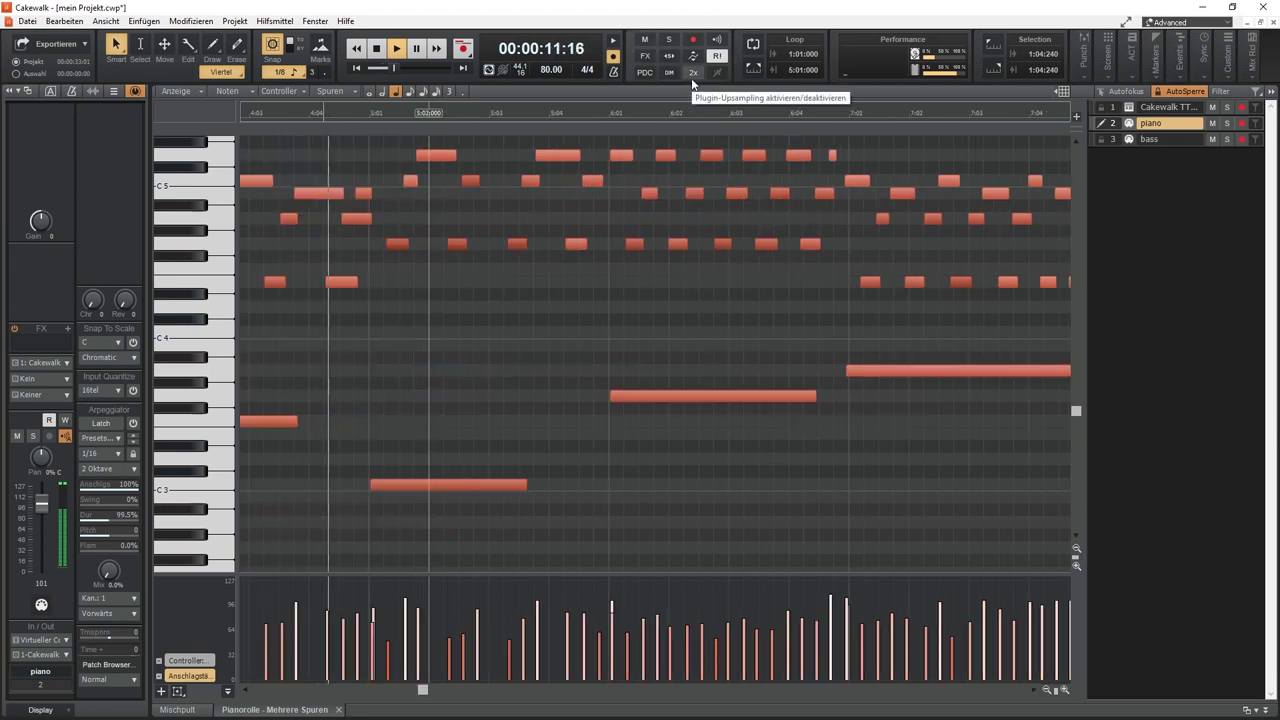
Copy the long F3 note in bar 8 down to F2 and trim the copy's start and end to match the original
scroll(702, 204, up, 3)
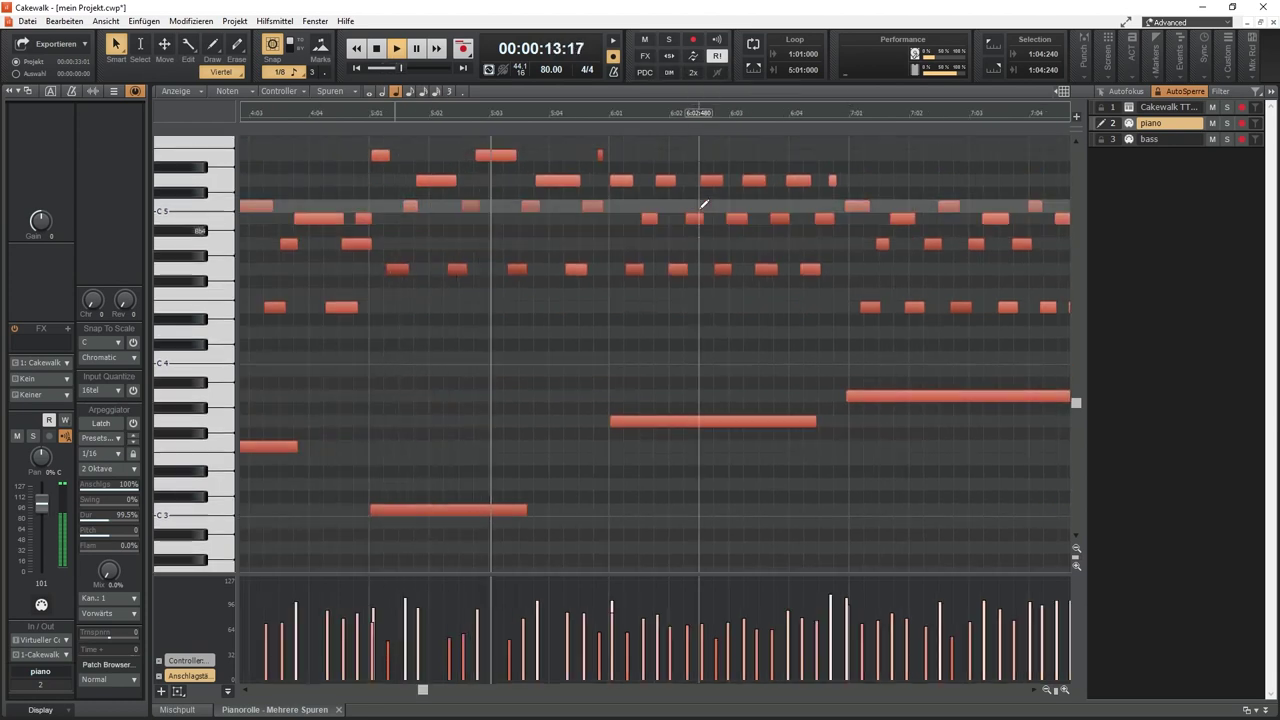
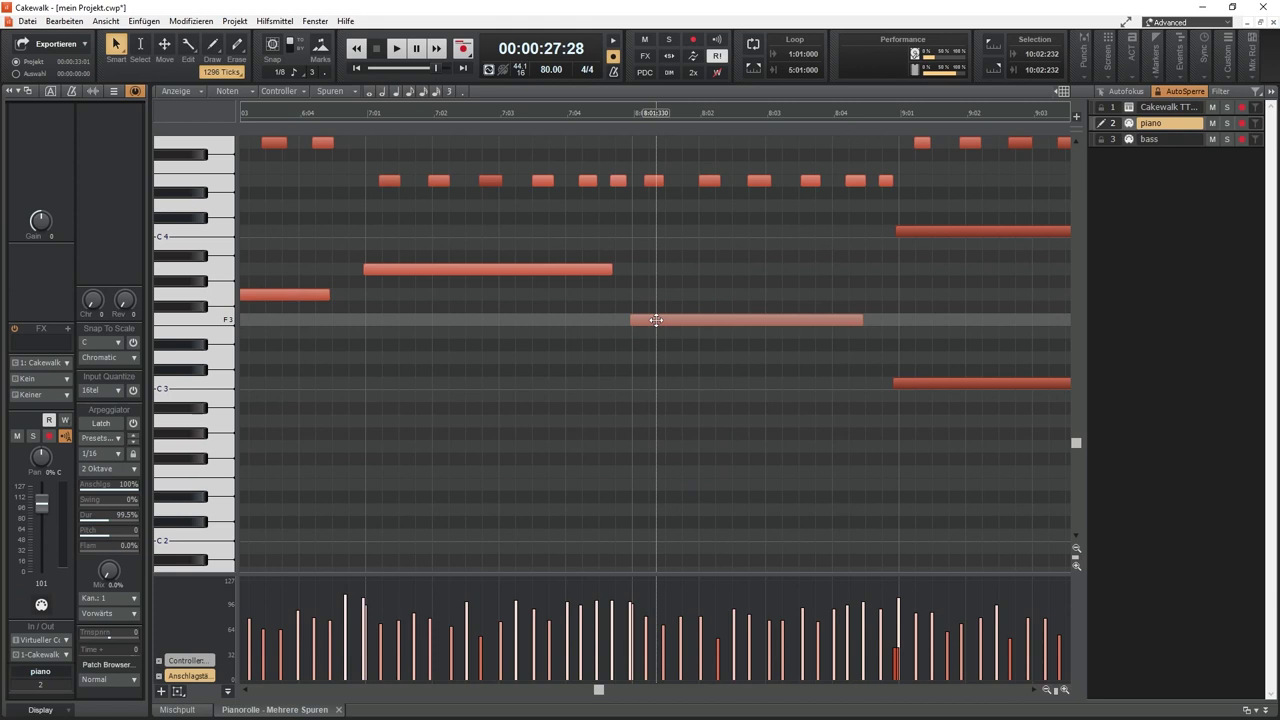
click(656, 320)
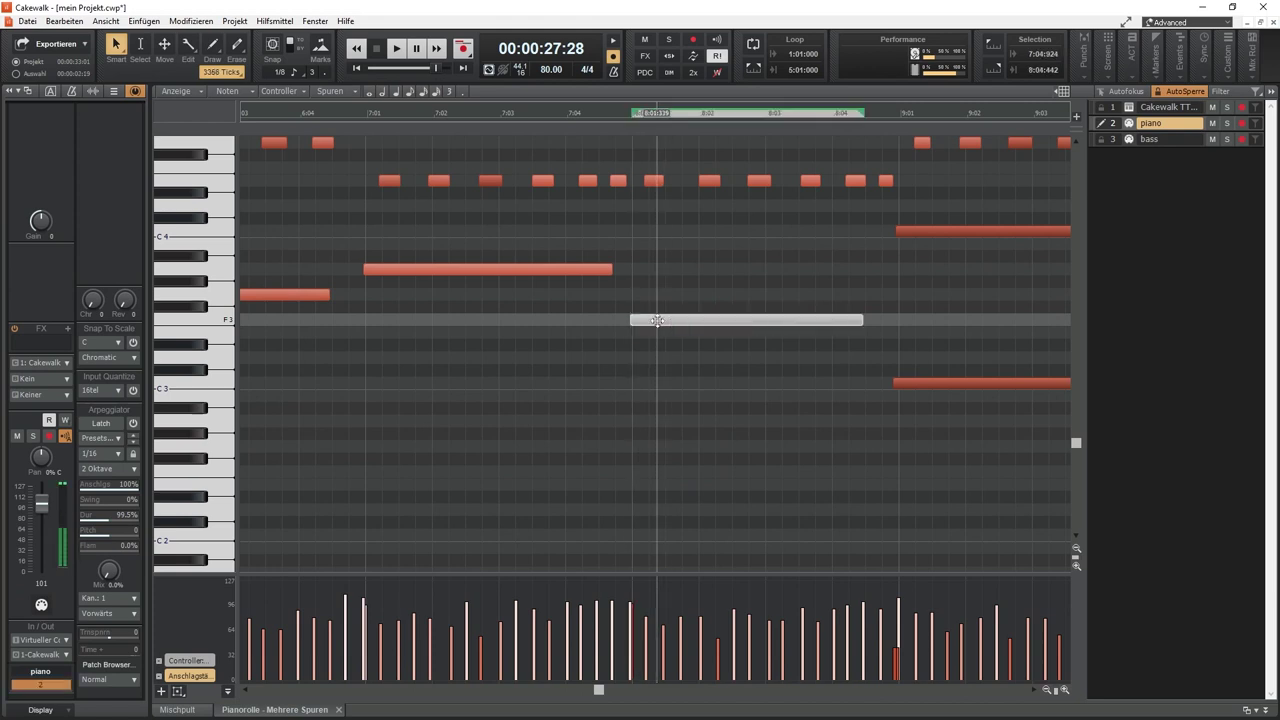
click(652, 466)
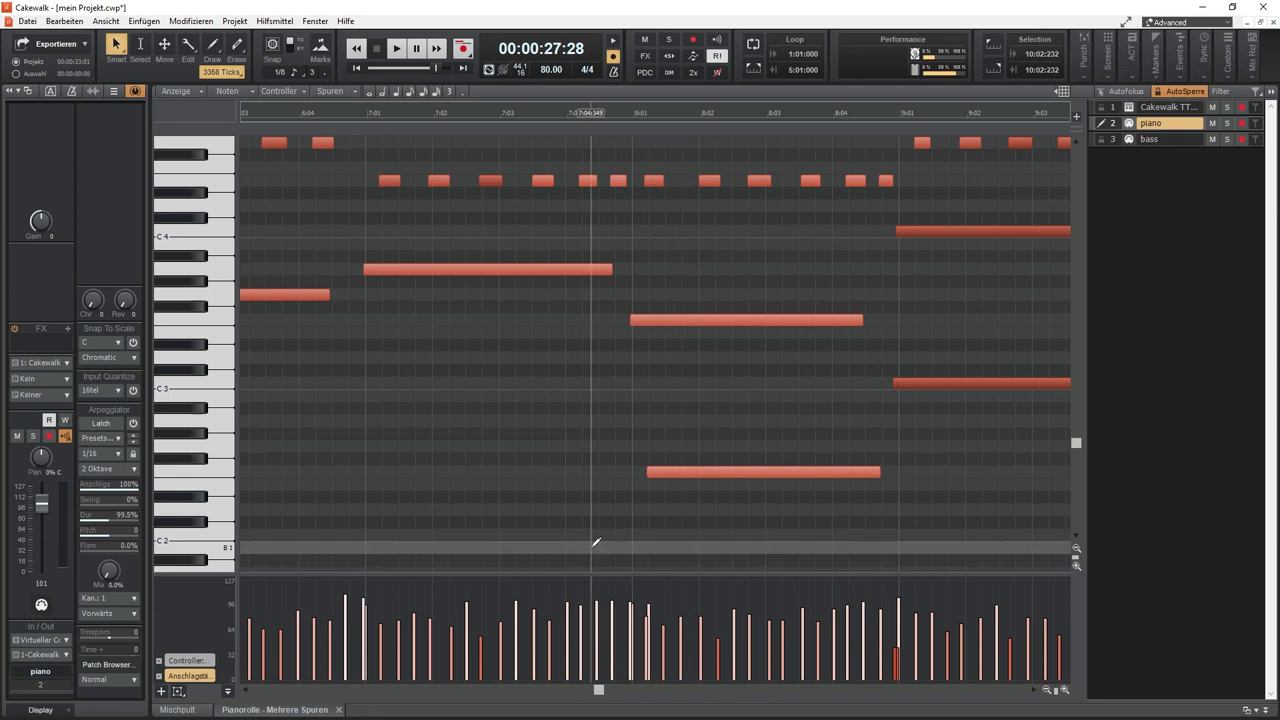
drag(647, 472, 638, 497)
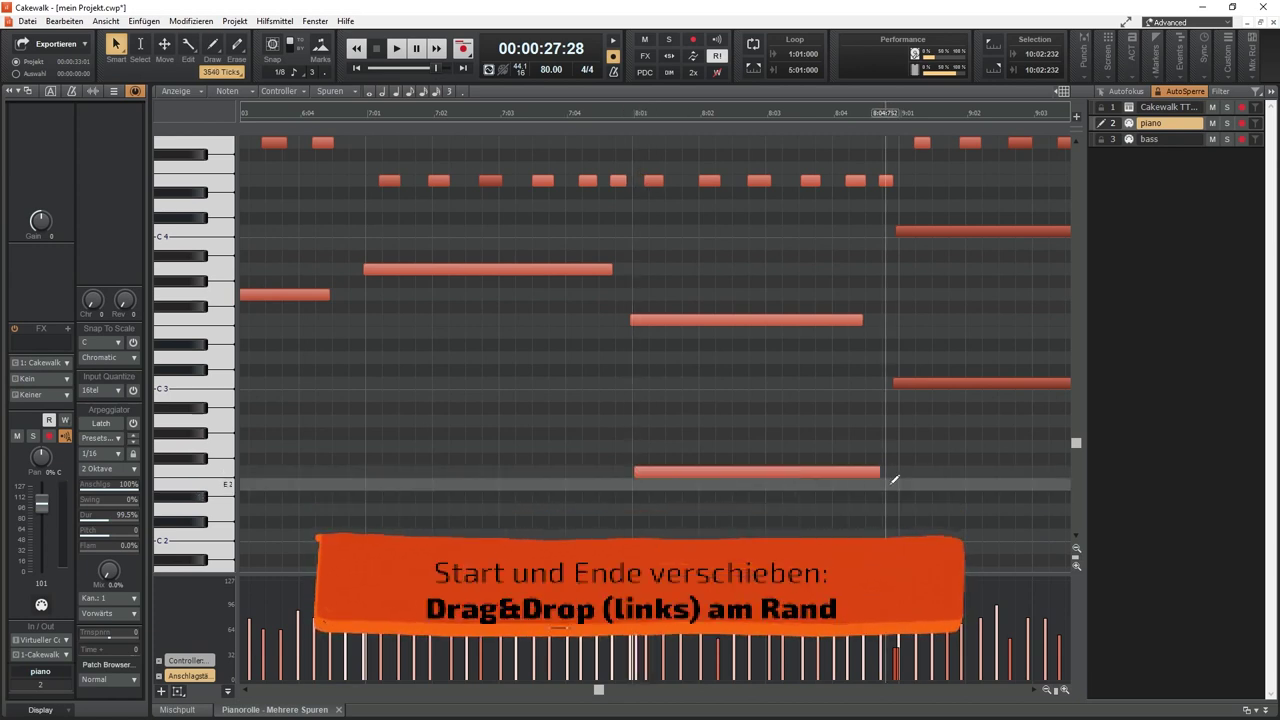
drag(878, 474, 864, 474)
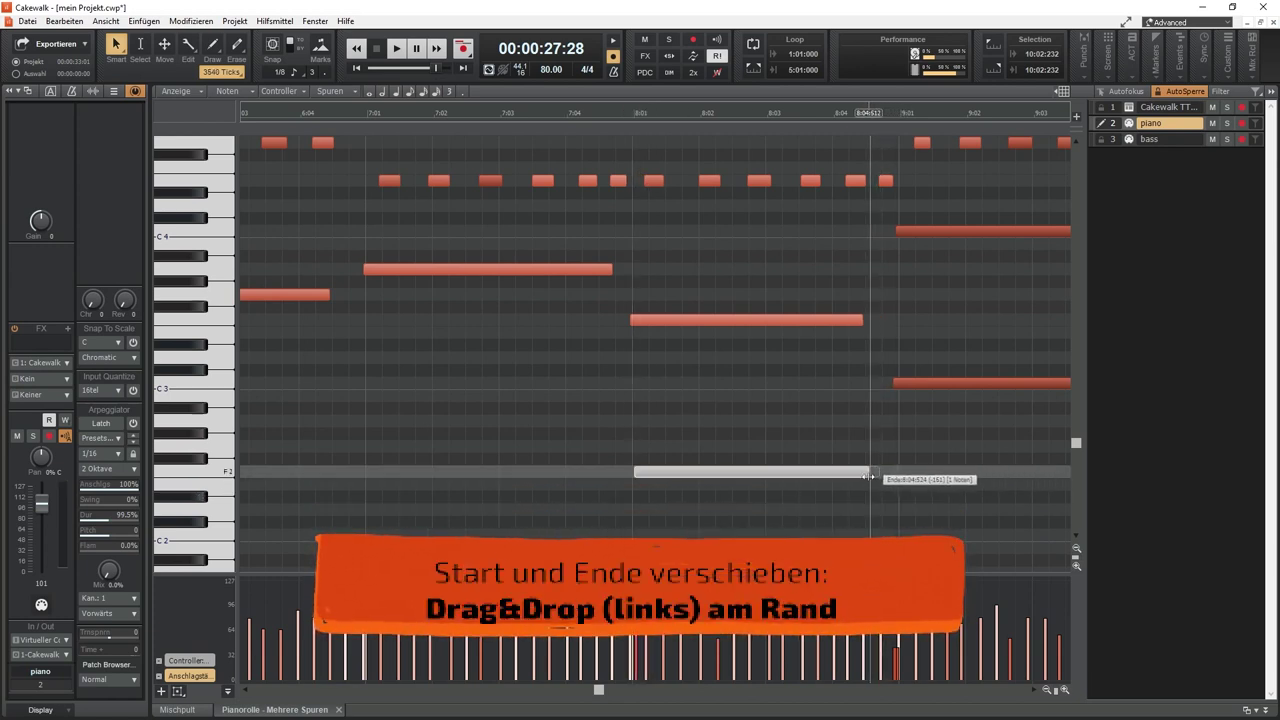
click(843, 494)
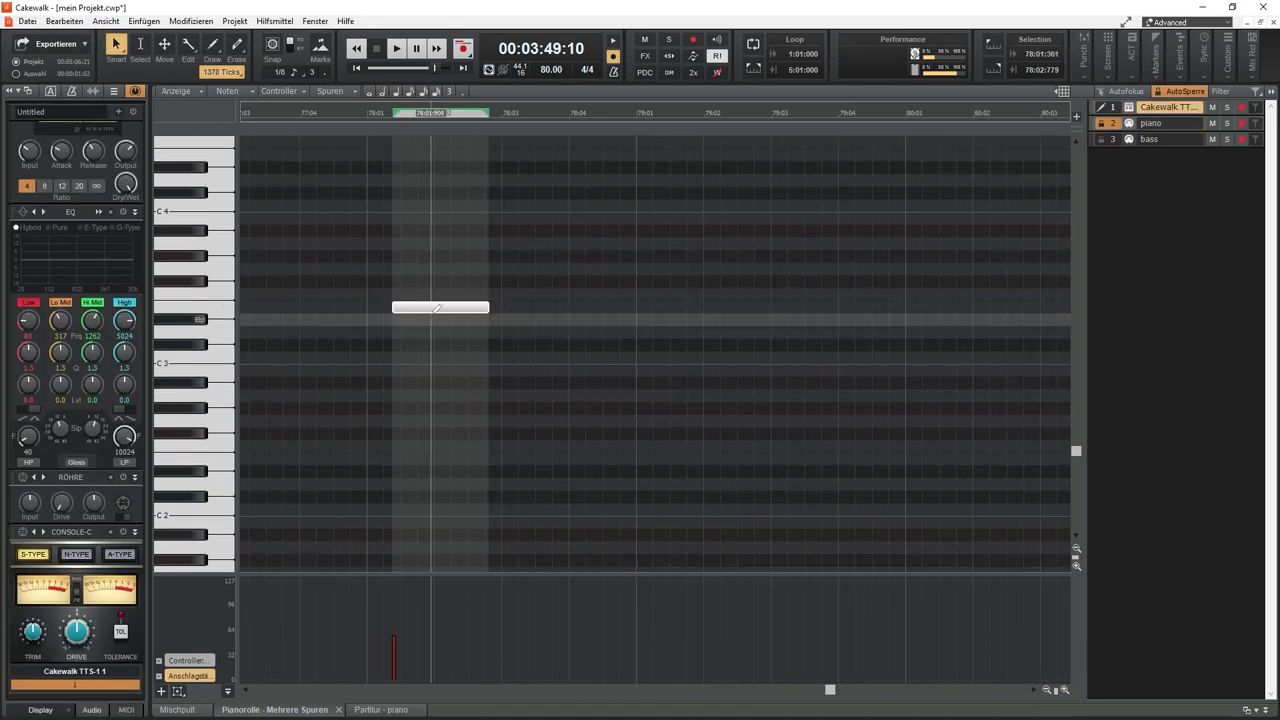
Move the single note in bar 78 of the Cakewalk TTS-1 track later in time and enable snapping to the grid
drag(409, 306, 500, 306)
key(n)
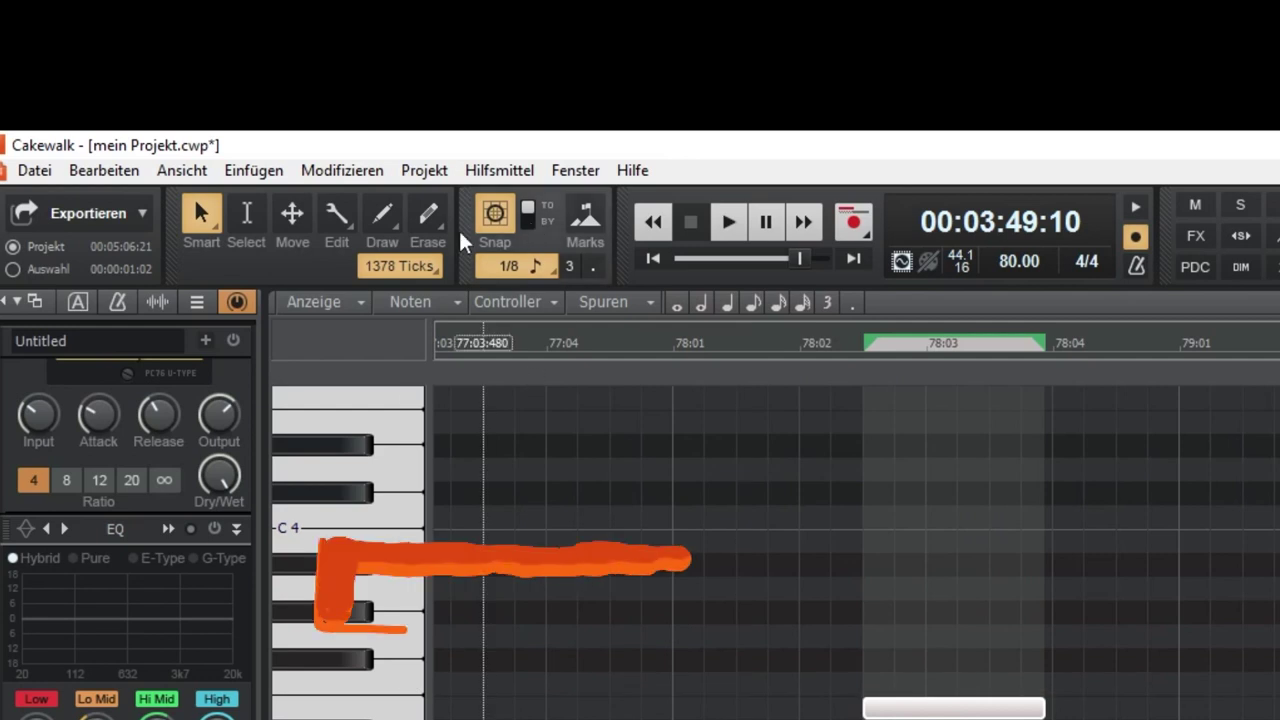
click(529, 269)
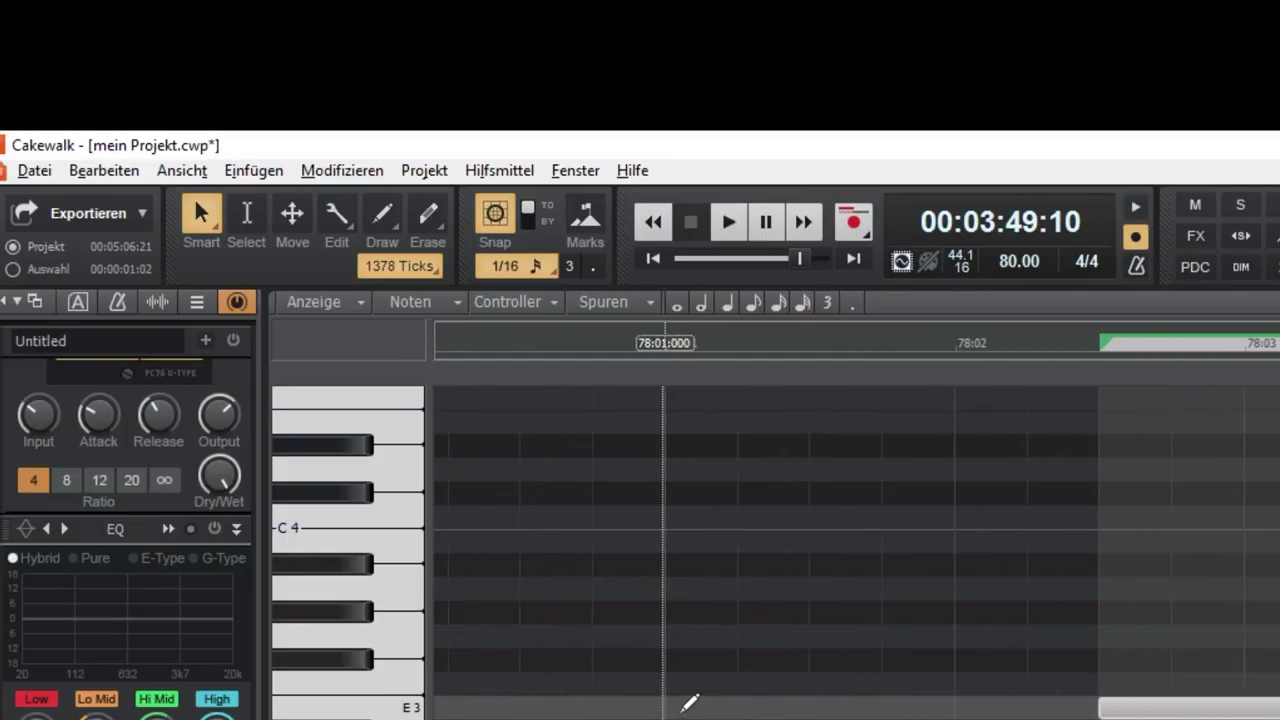
Set the velocity (Anschlagstärke) of the piano track's F2 note at bar 61 to 70
scroll(690, 703, down, 5)
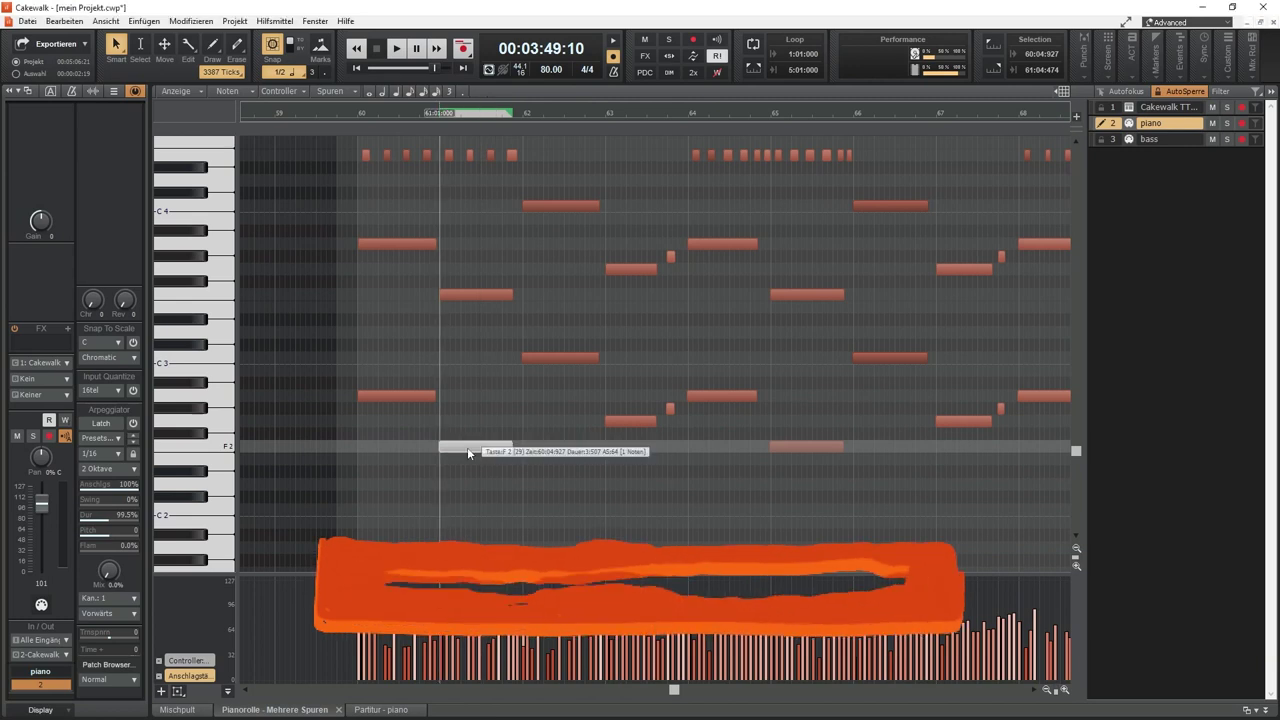
double_click(468, 452)
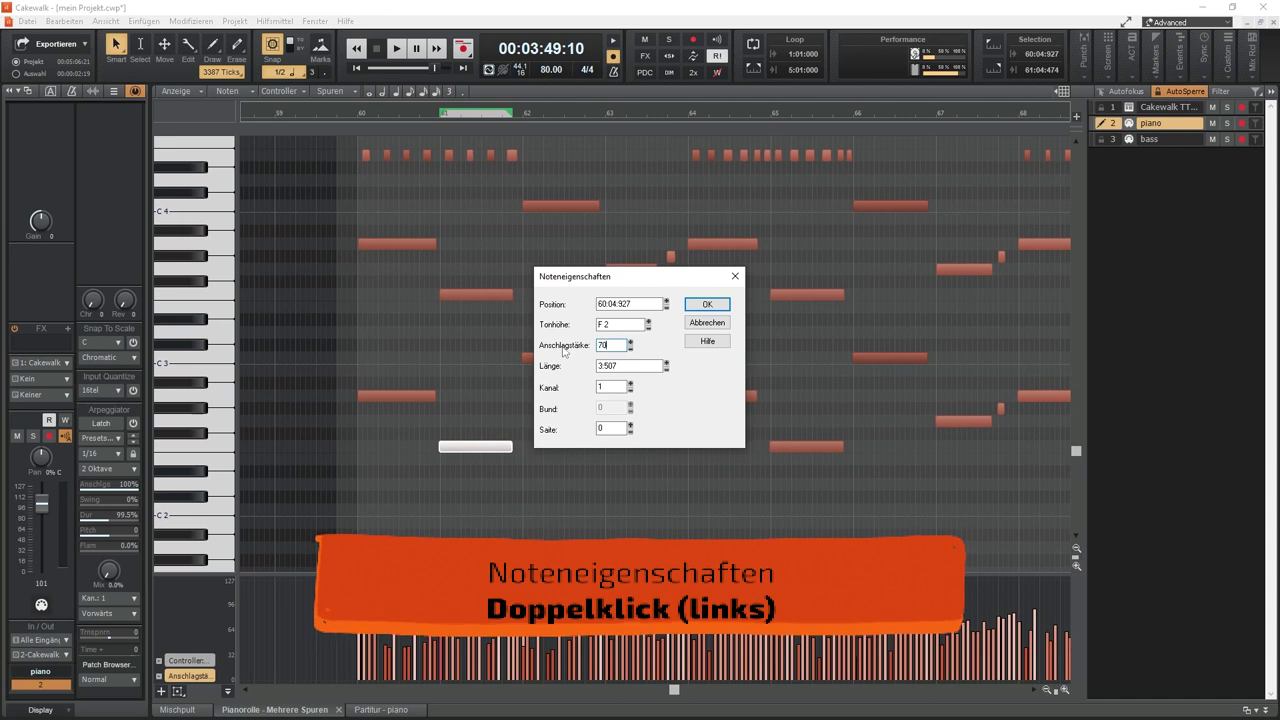
click(708, 304)
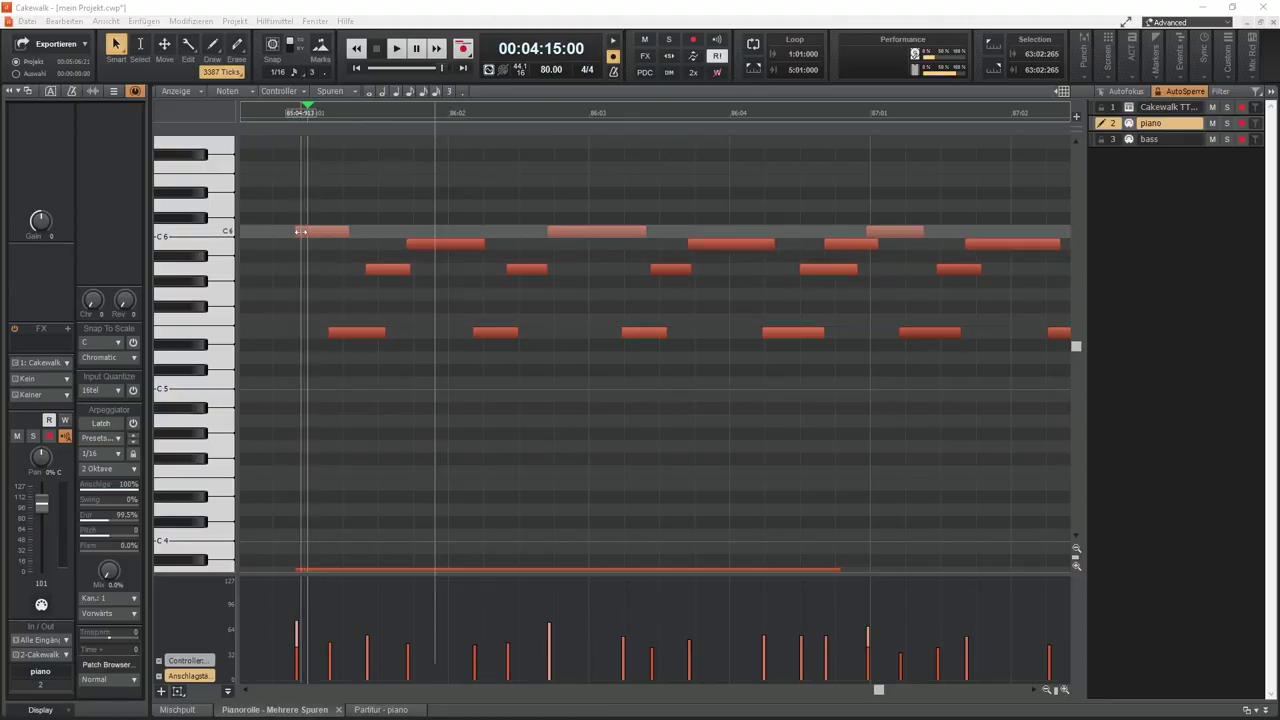
Correct the timing of the upper piano notes in bar 86 by shifting their start edges onto the grid lines one by one
drag(299, 247, 307, 248)
drag(330, 333, 343, 334)
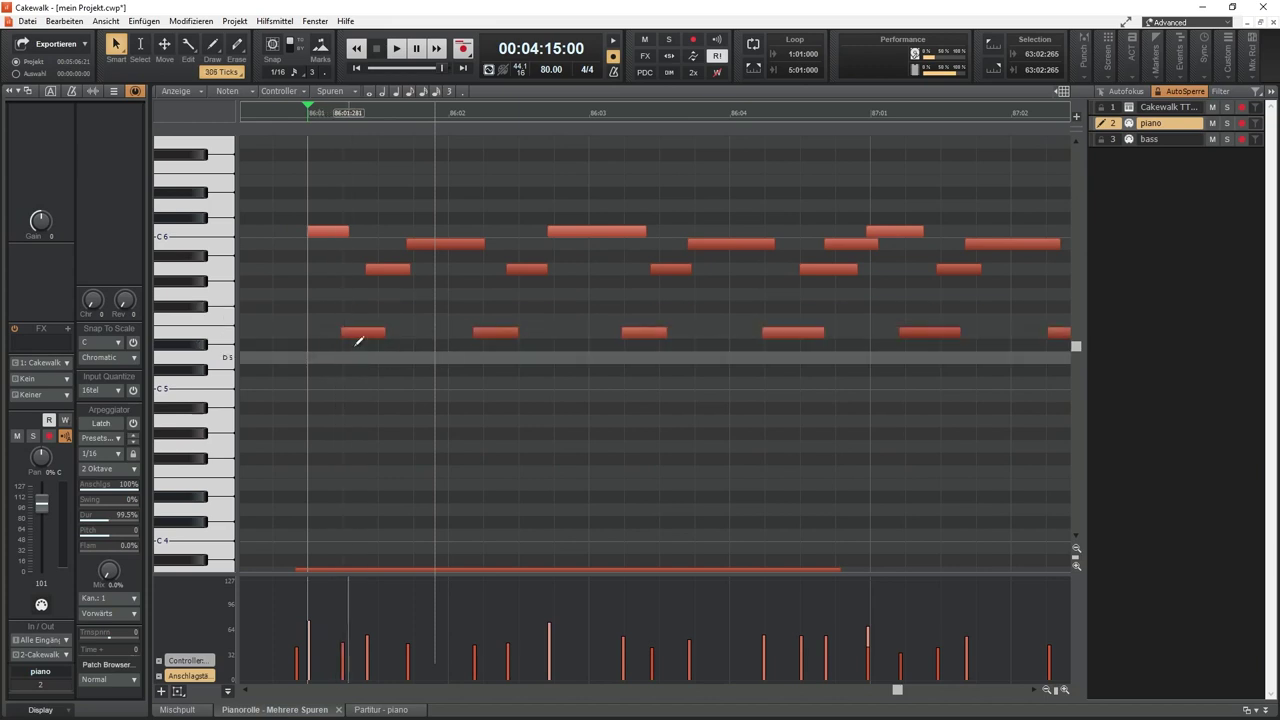
drag(366, 271, 411, 244)
drag(474, 333, 482, 333)
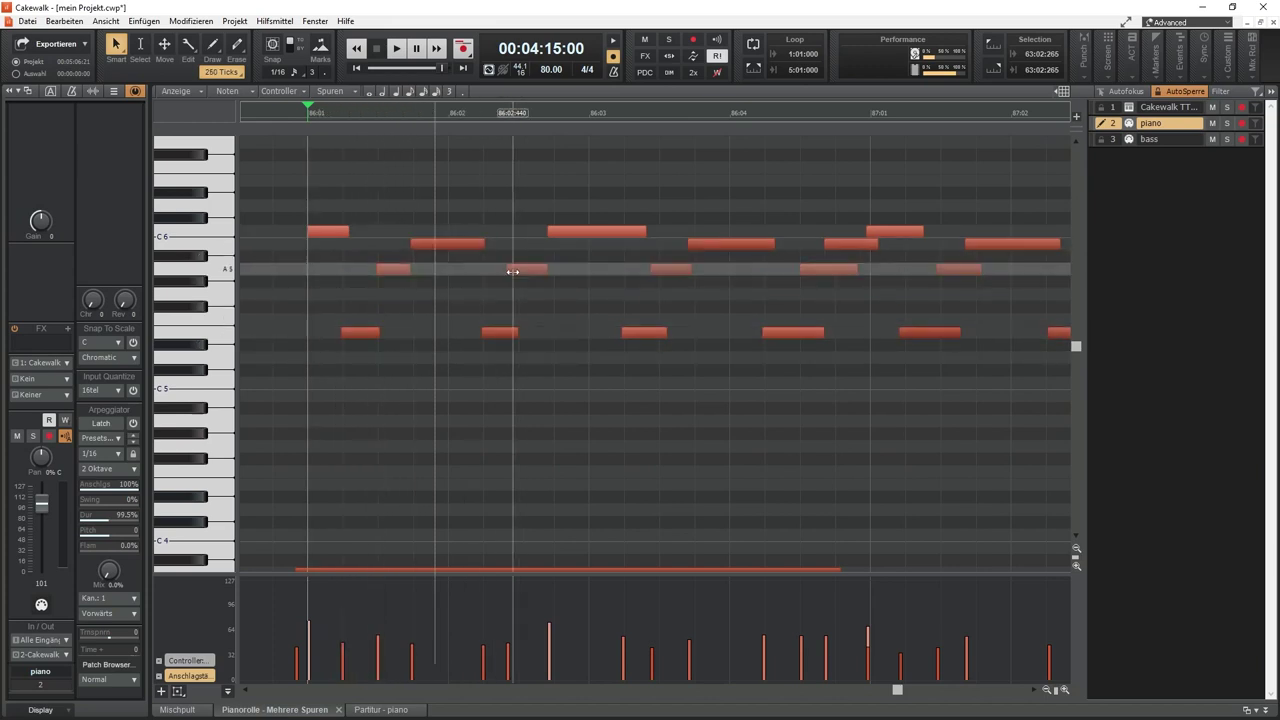
drag(512, 271, 519, 271)
drag(549, 231, 554, 231)
drag(651, 271, 662, 271)
drag(689, 243, 696, 243)
drag(763, 333, 767, 333)
drag(825, 243, 837, 243)
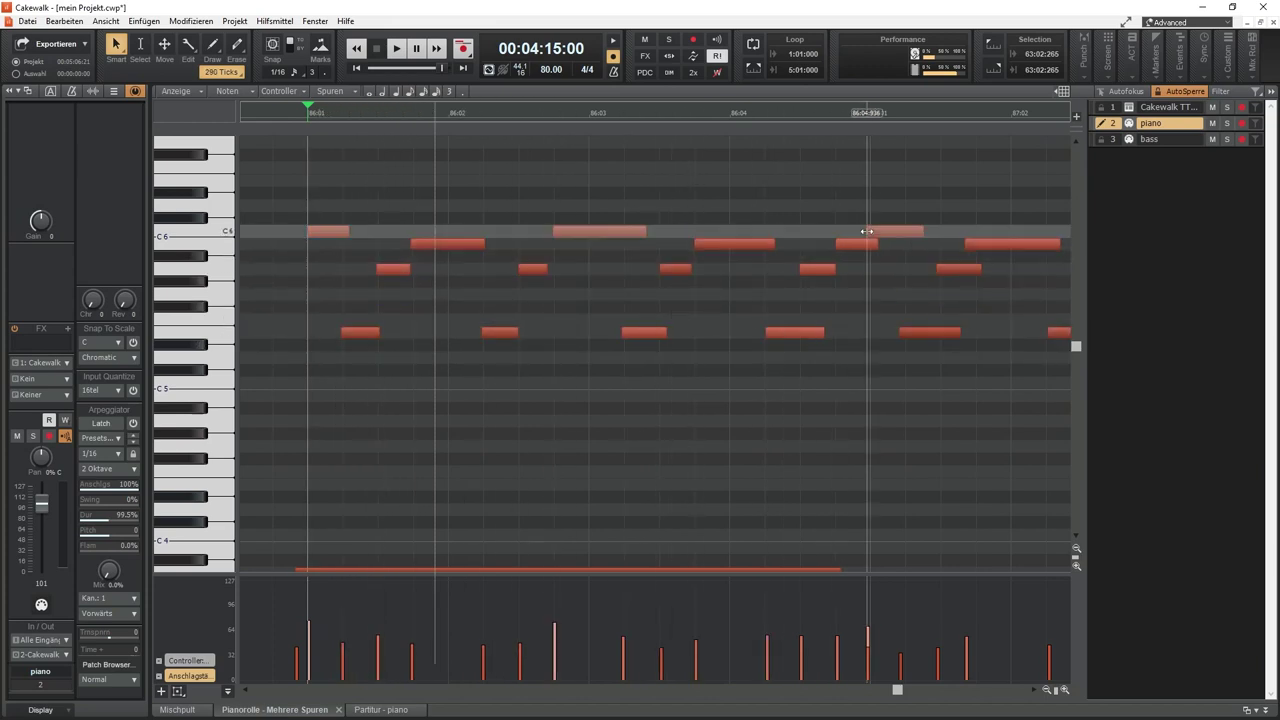
Adjust the edges of the mistimed piano notes in bars 87 and 88 to fit the grid
scroll(850, 280, up, 2)
scroll(600, 330, right, 4)
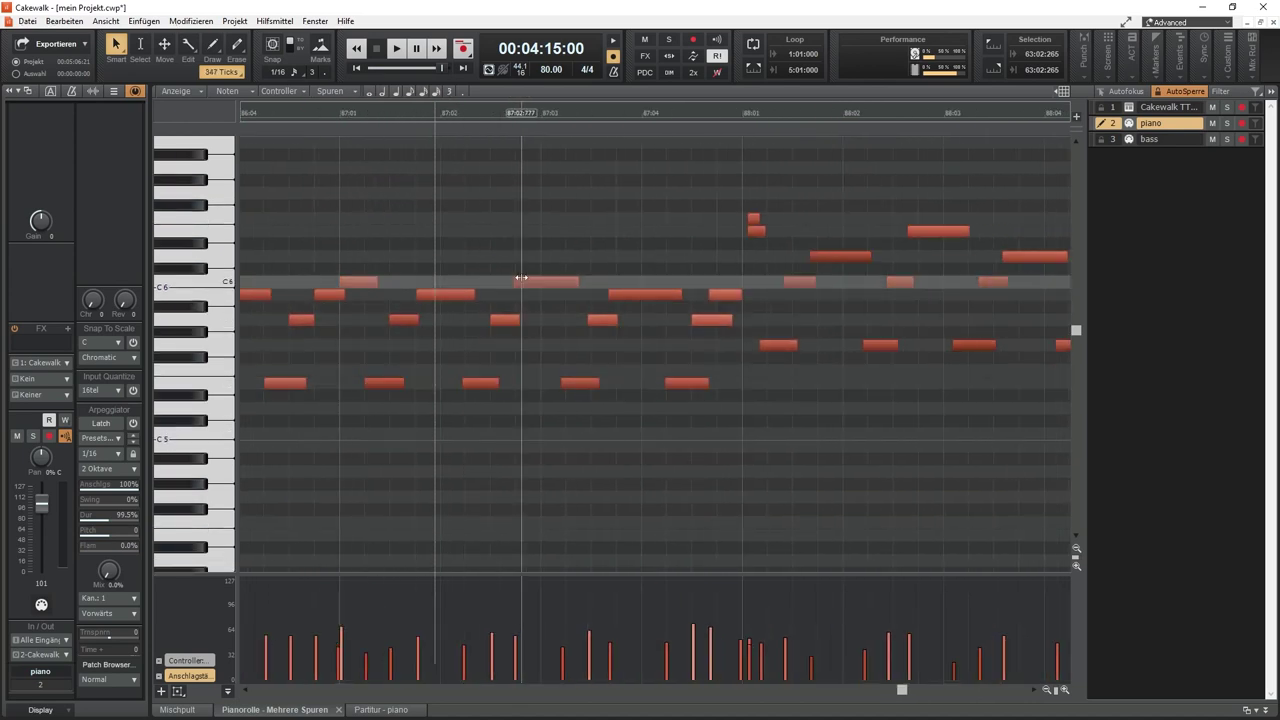
drag(610, 294, 618, 294)
drag(753, 219, 751, 232)
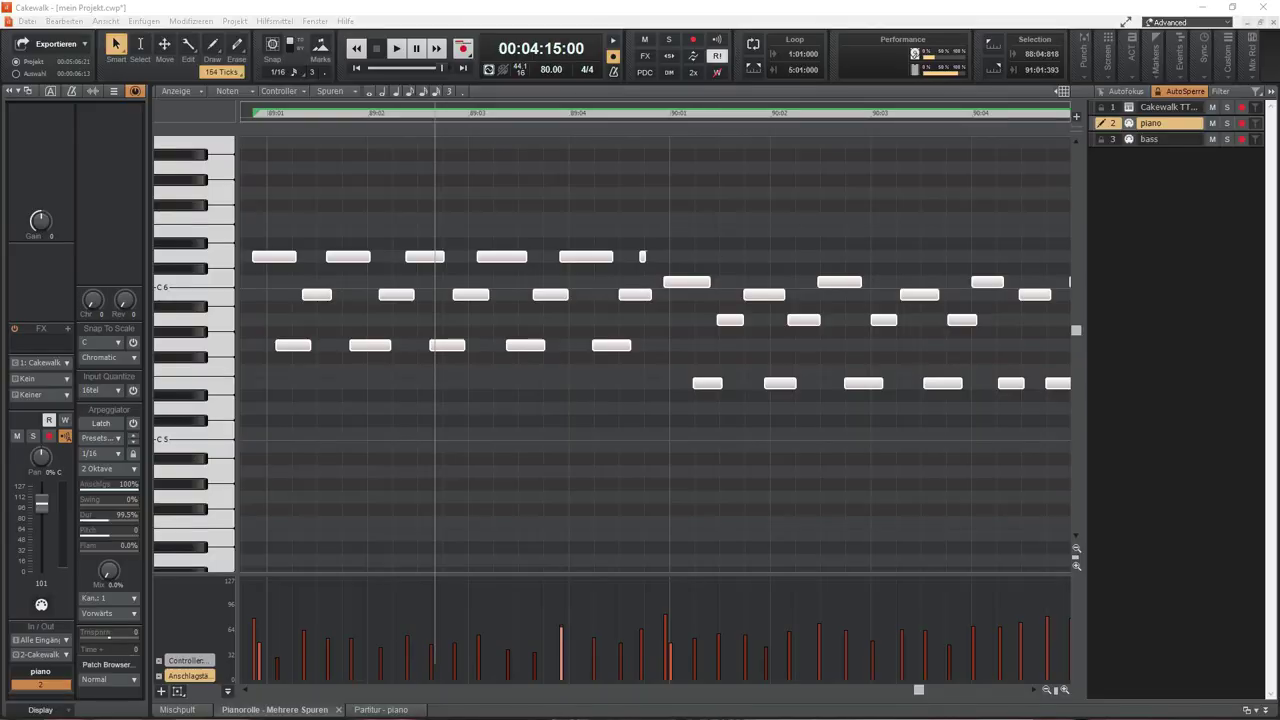
Select all the piano notes from bar 60 onward and quantize them to 16tel with 50 percent accuracy (Genauigkeit)
click(609, 107)
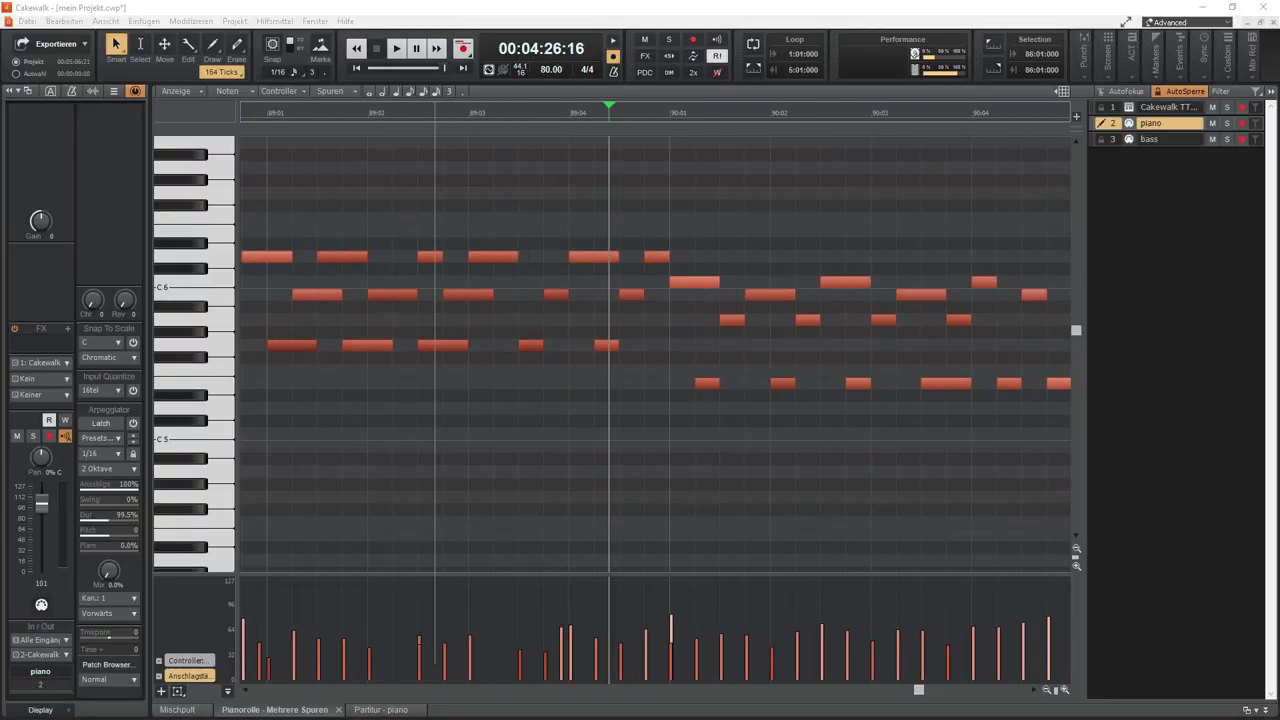
drag(306, 149, 951, 534)
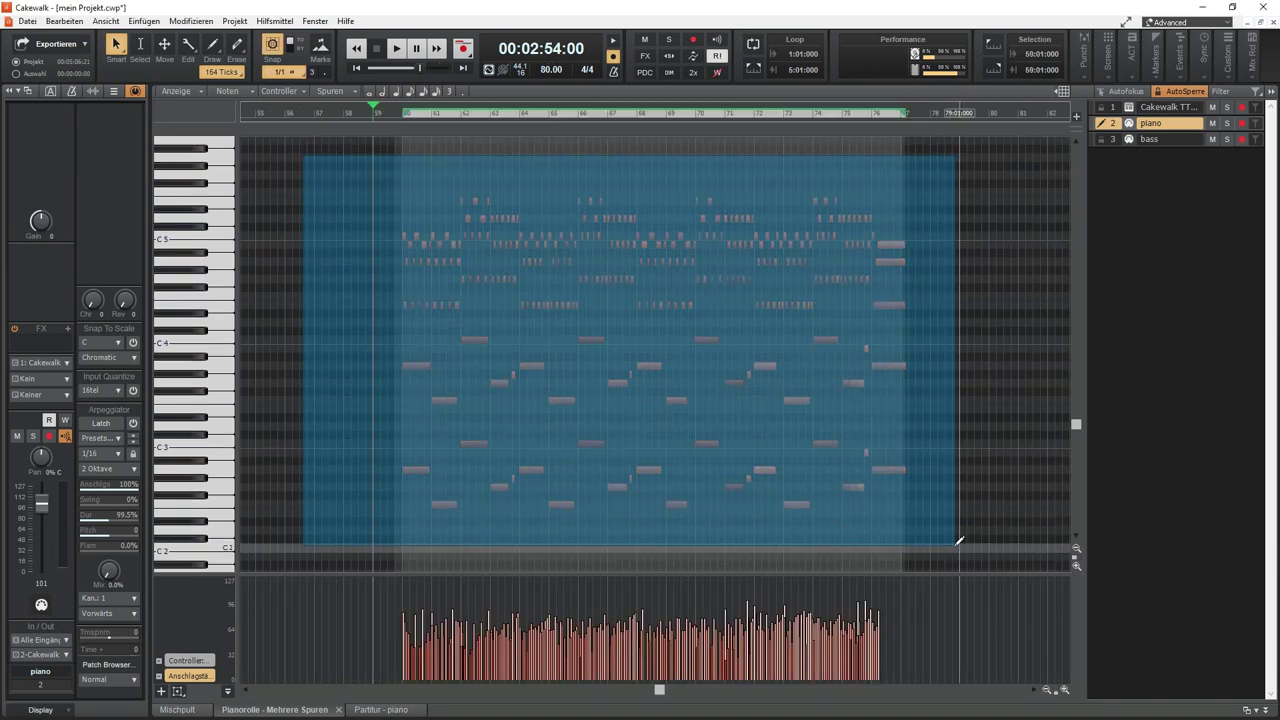
key(q)
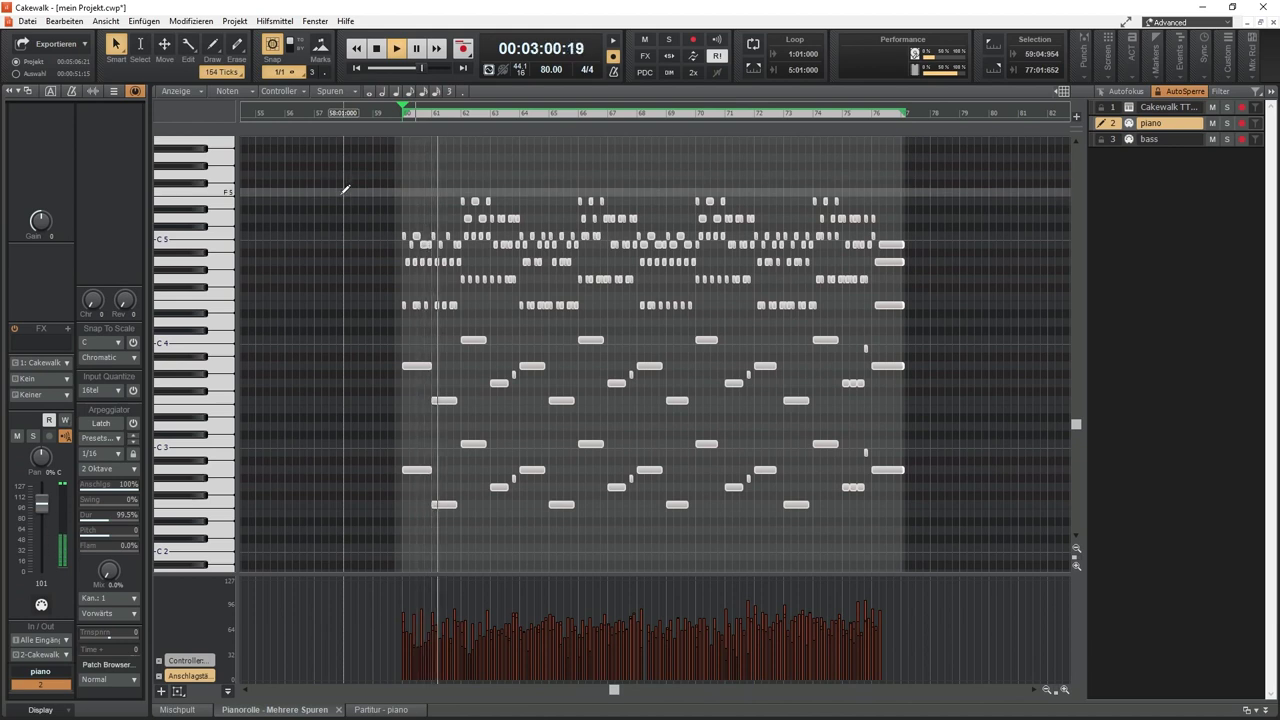
key(q)
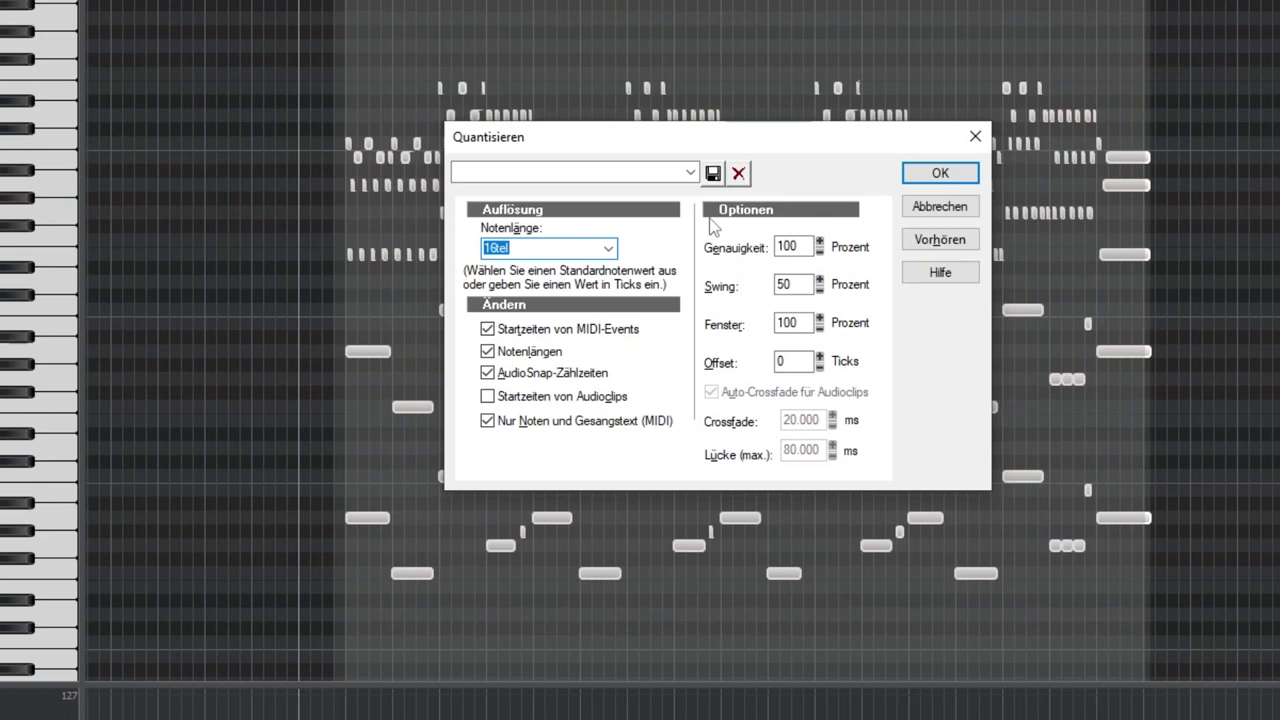
click(790, 246)
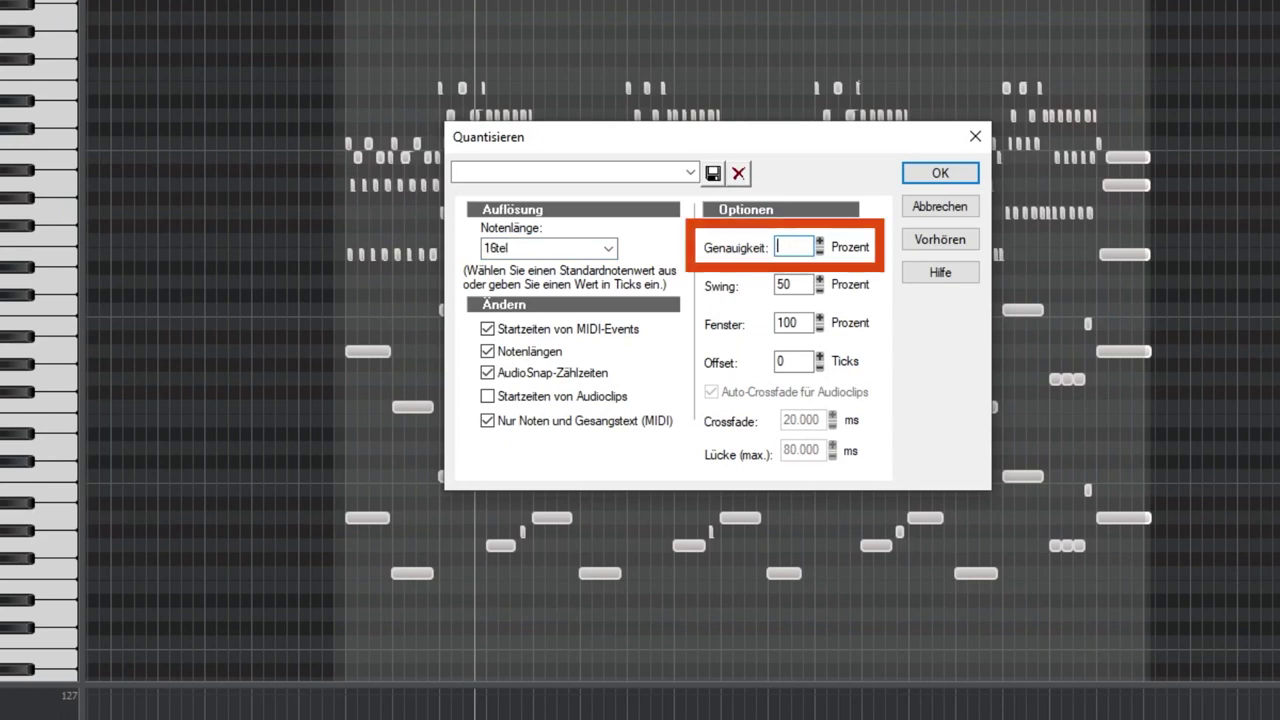
text(50)
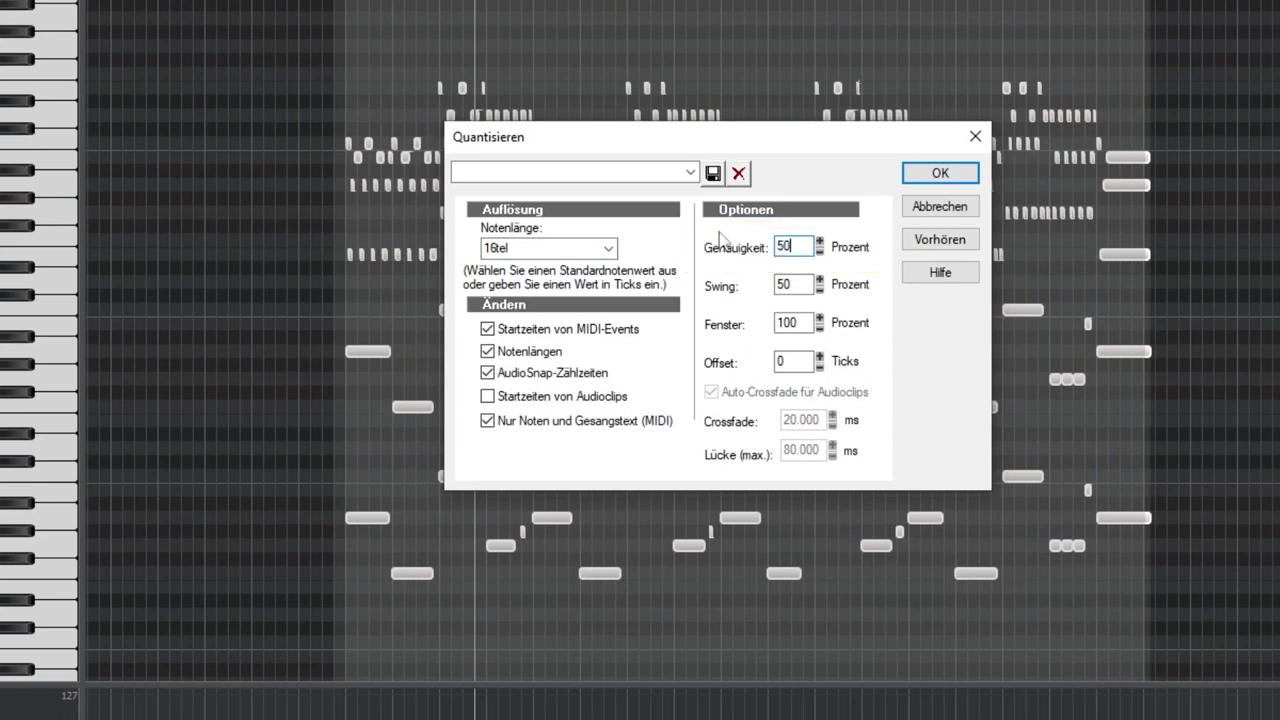
click(945, 174)
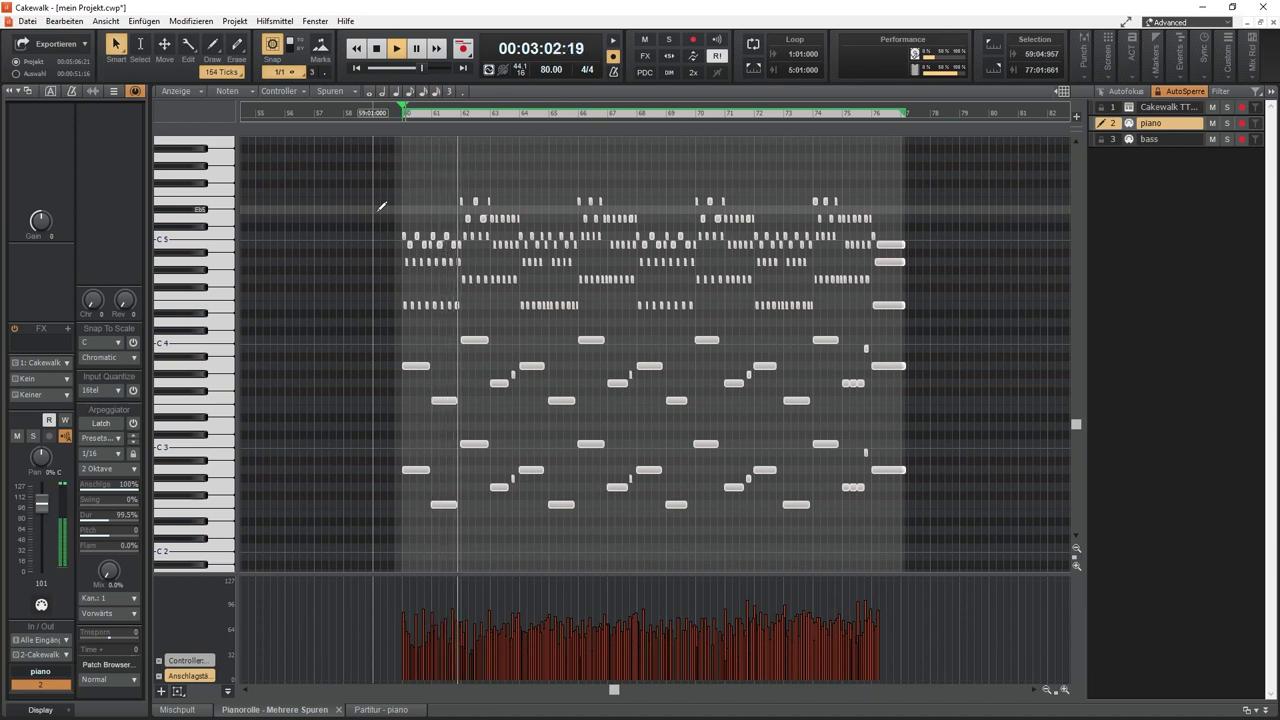
Preview quantizing all piano notes to 16tel with 100 percent accuracy and 75 percent swing
ctrl+scroll(552, 256, up, 10)
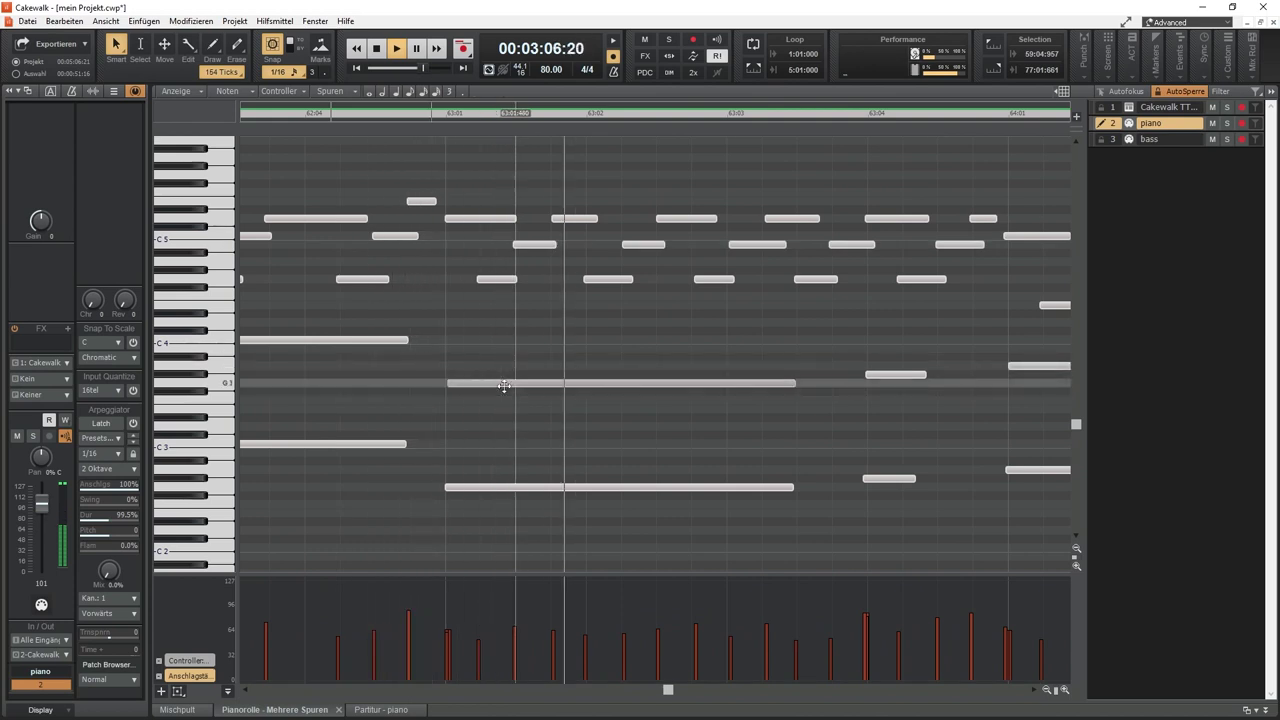
key(ctrl+a)
key(q)
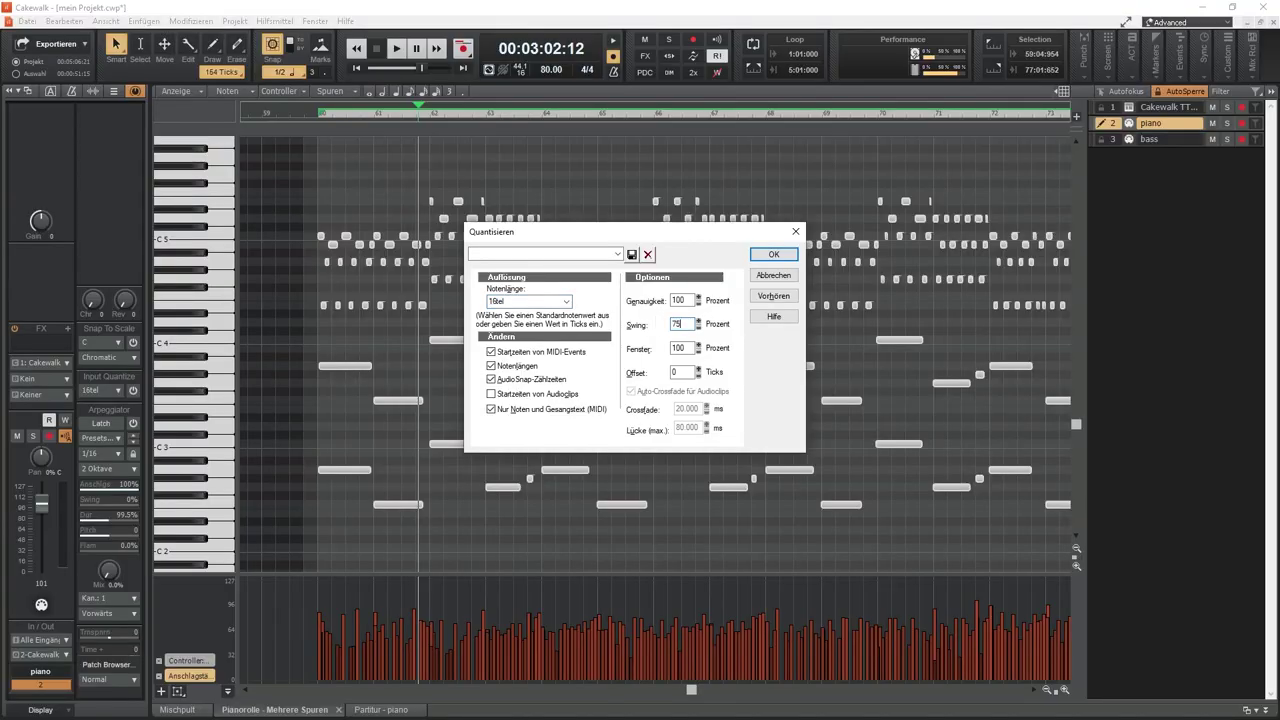
click(767, 297)
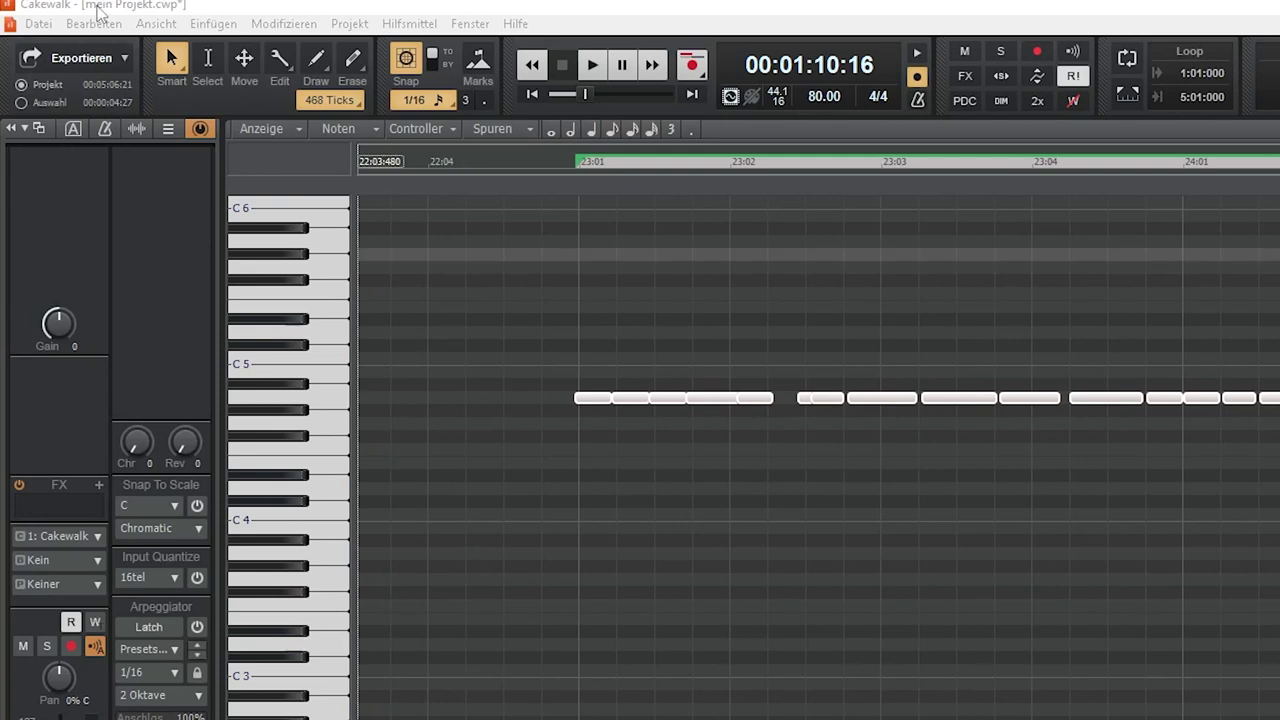
Open the project's clock source (Taktquelle) settings in the preferences
click(95, 22)
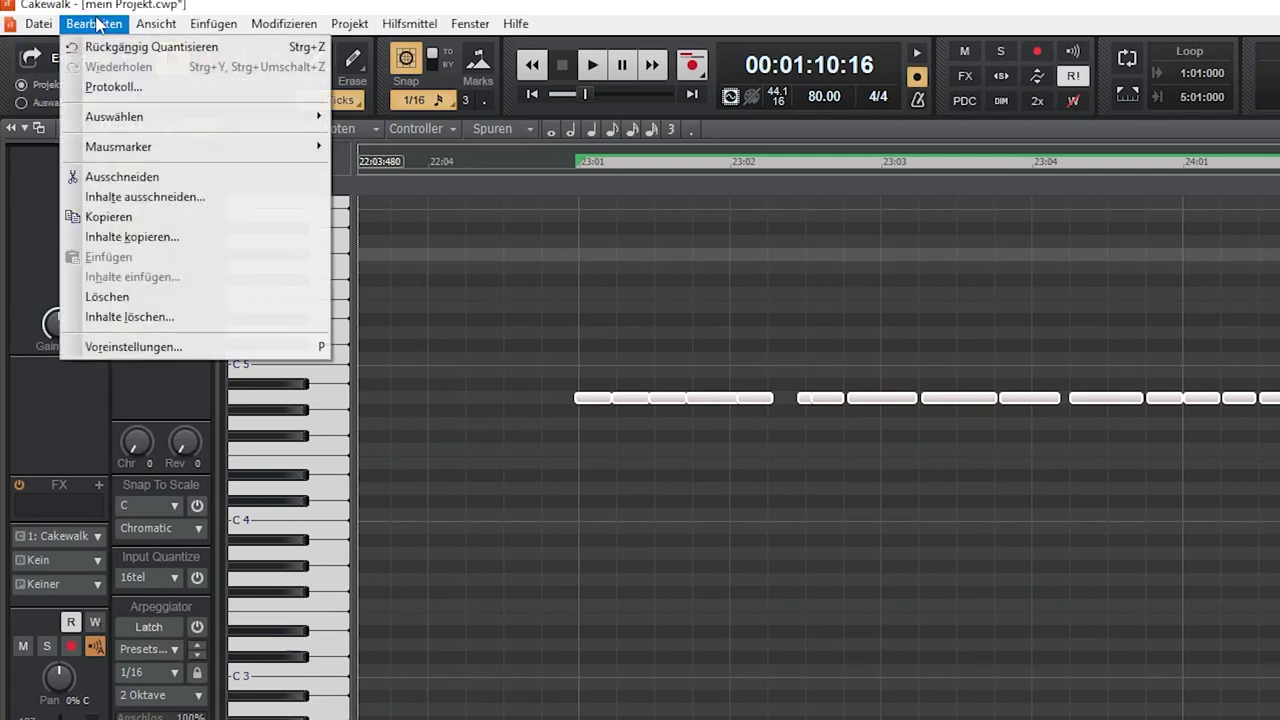
click(205, 506)
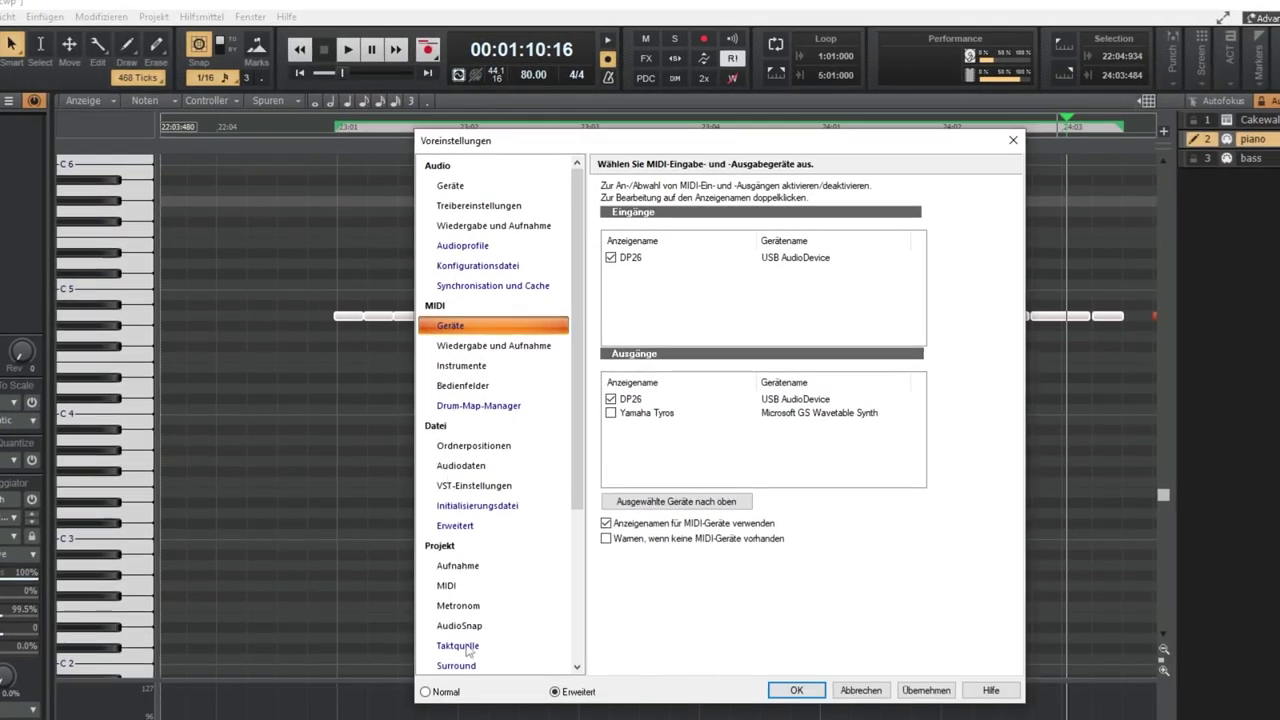
click(466, 647)
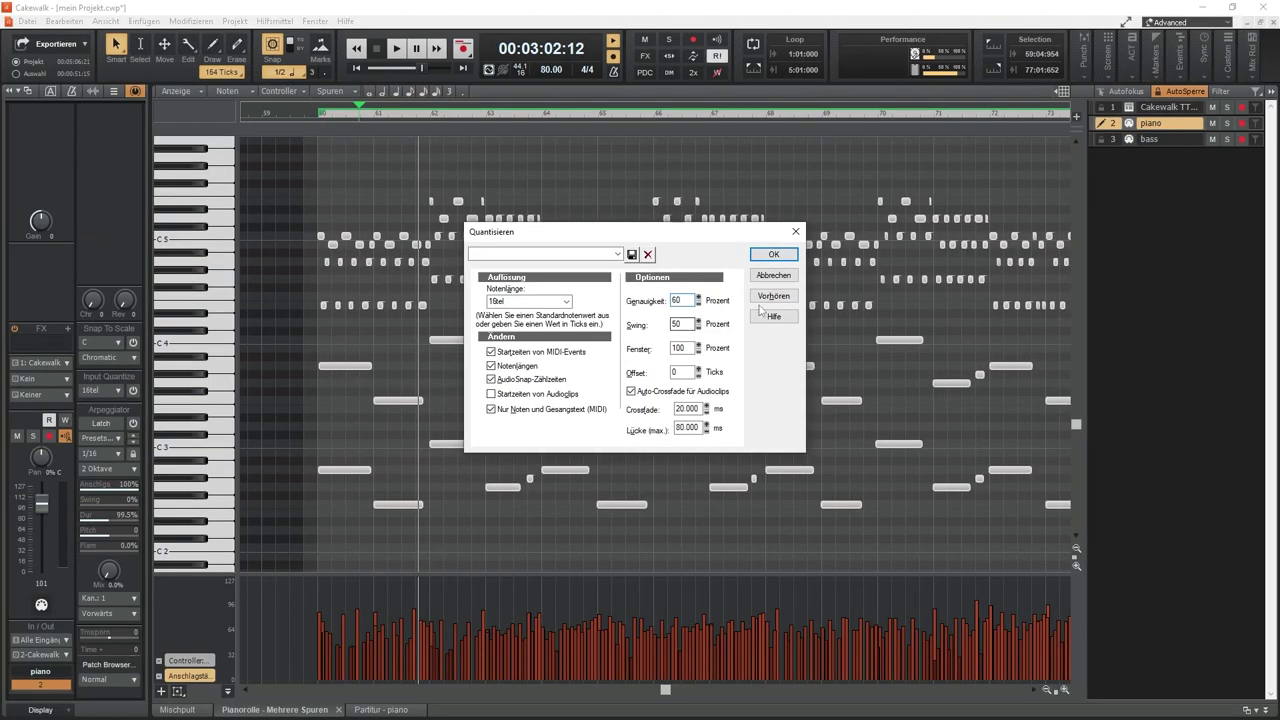
Preview and apply 16tel quantizing with 60 percent accuracy and 50 percent swing to the selected piano notes
click(772, 298)
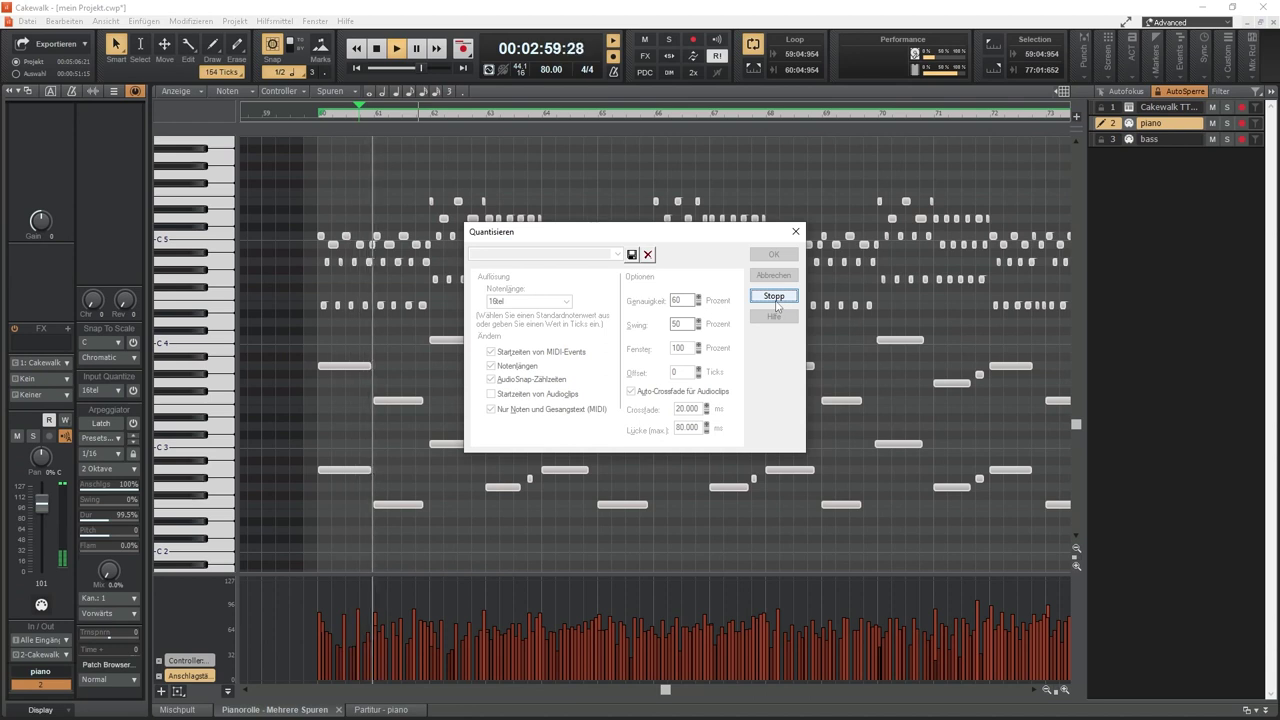
click(773, 254)
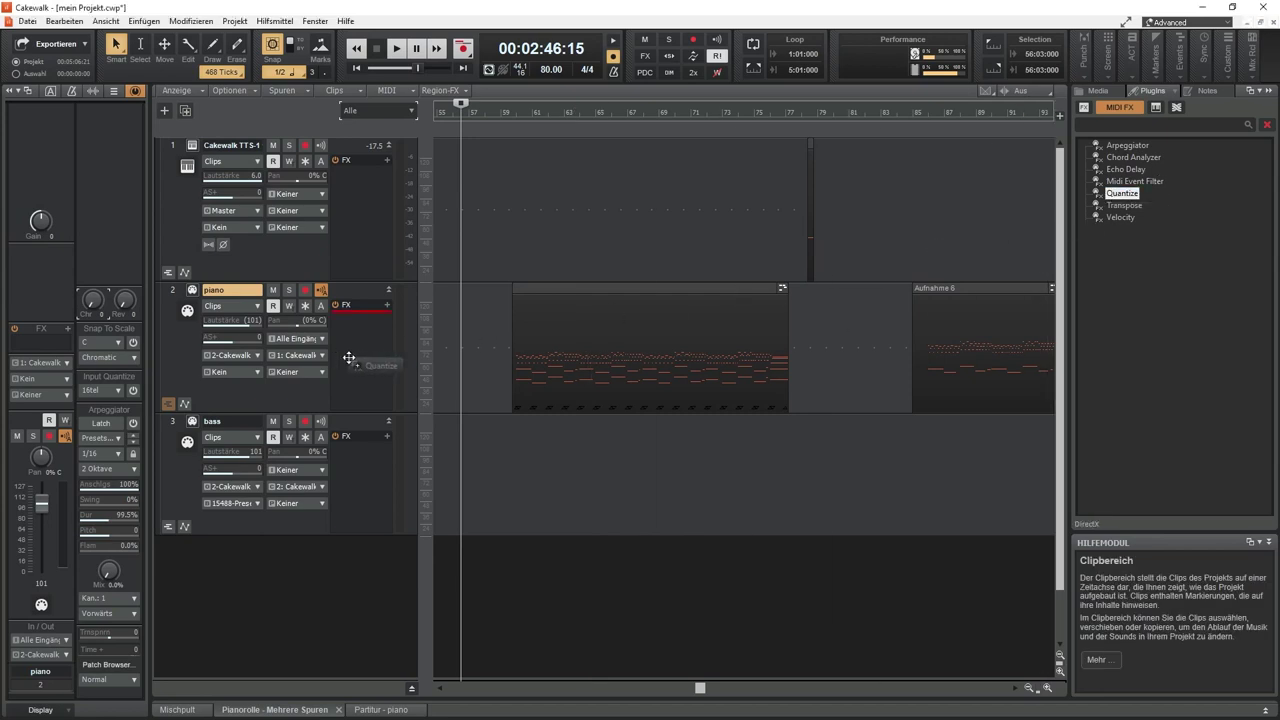
Insert the Quantize MIDI effect on the piano track, set its Strength to 80% and move its window clear of the tracks
drag(349, 358, 350, 358)
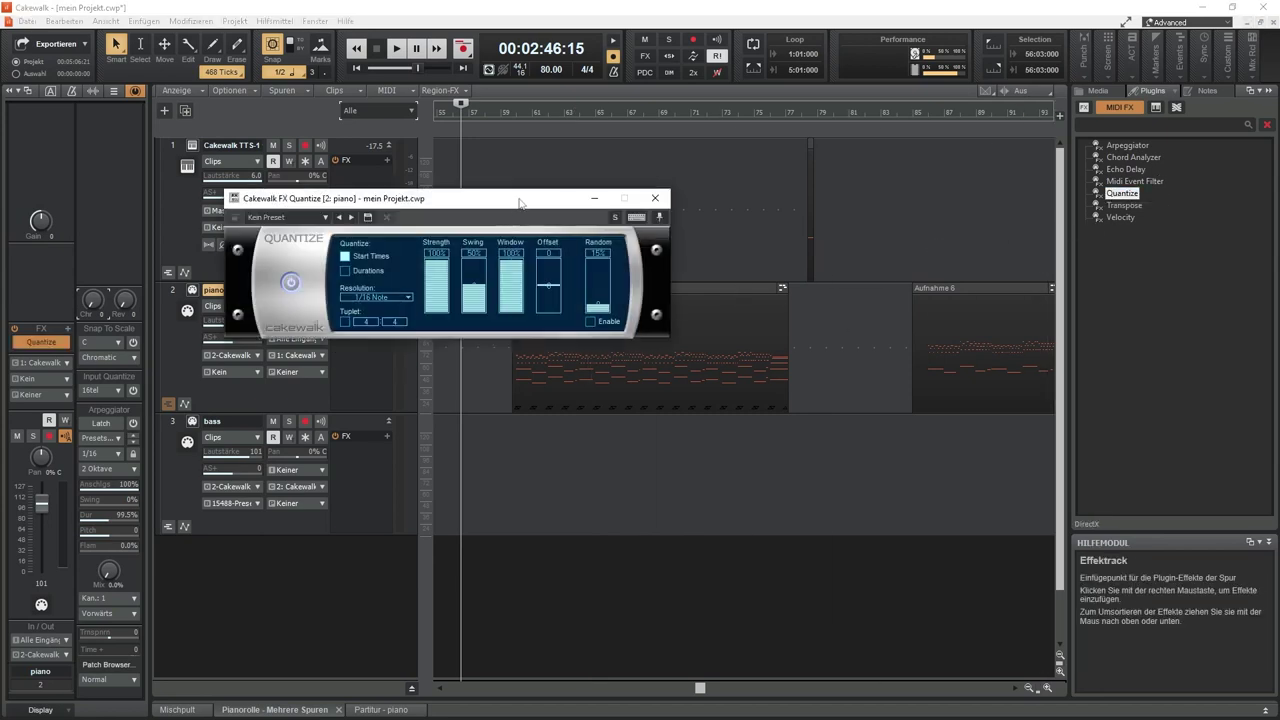
drag(524, 218, 651, 451)
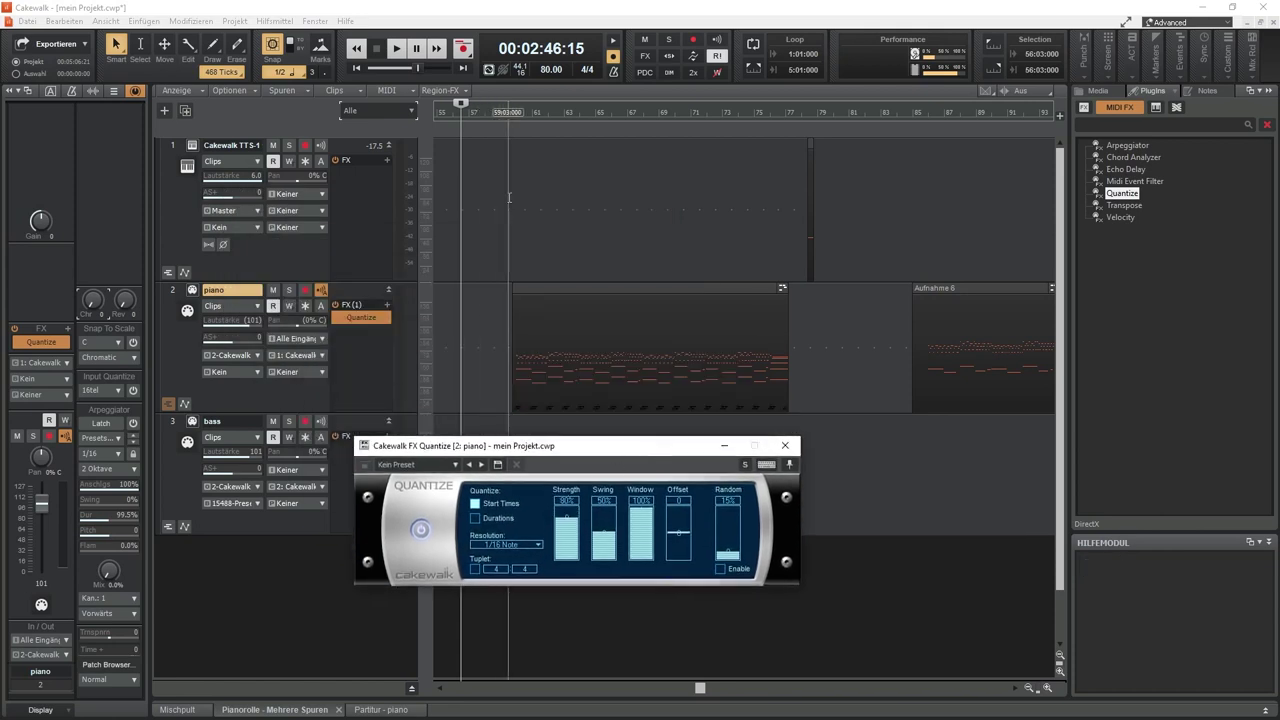
Open the piano clip at bar 60 in the piano roll and clear the note selection
click(505, 114)
click(535, 287)
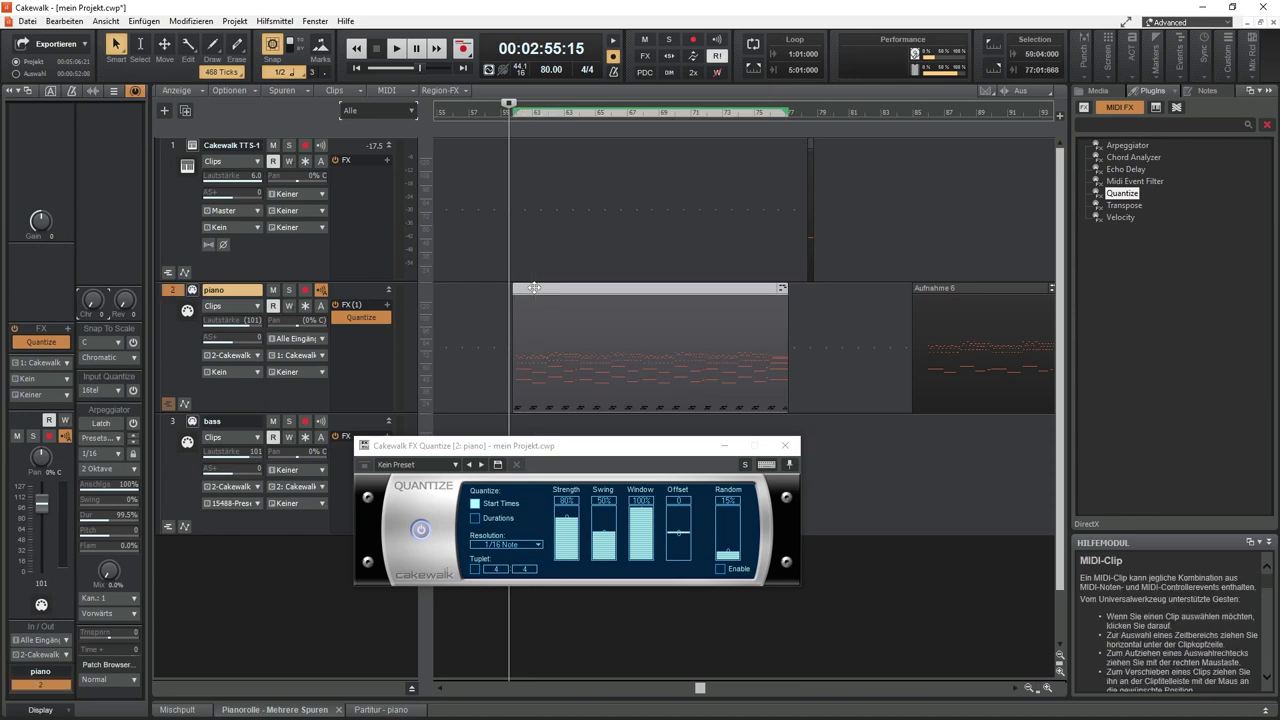
key(alt+3)
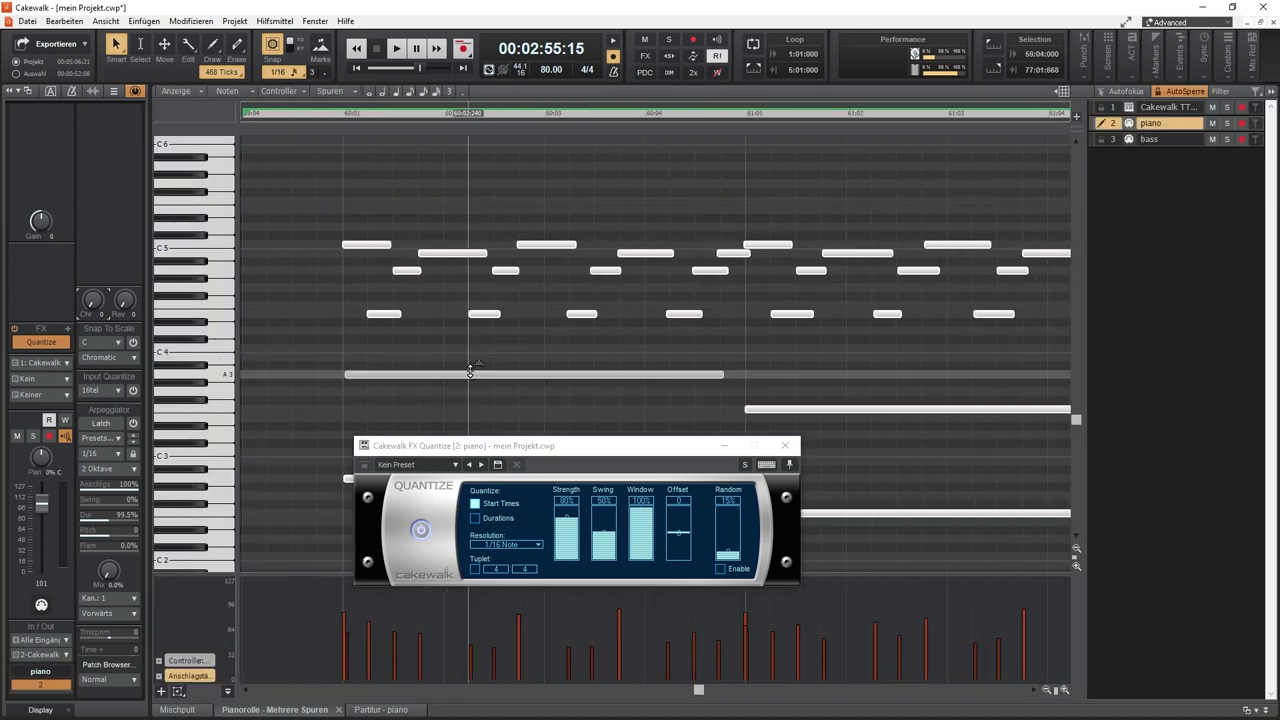
click(365, 179)
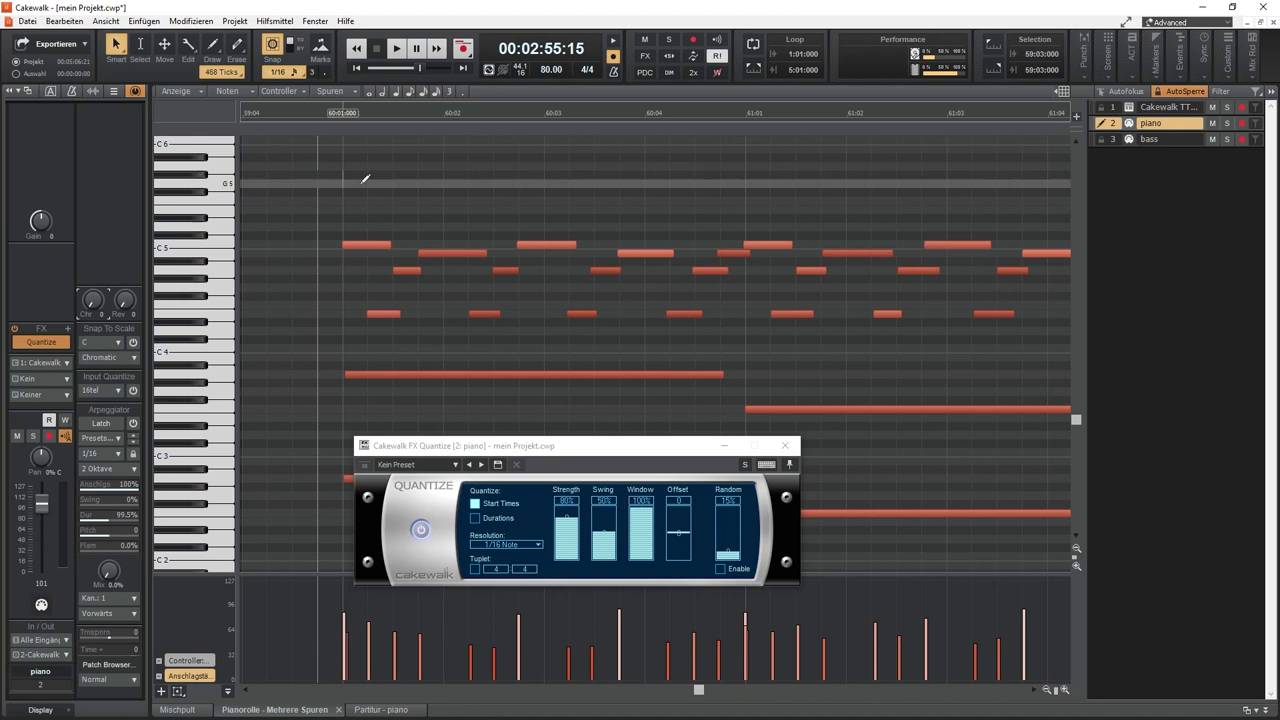
Play the piano notes from just before bar 60, enable Durations in the Quantize effect and adjust its Strength while listening
click(284, 117)
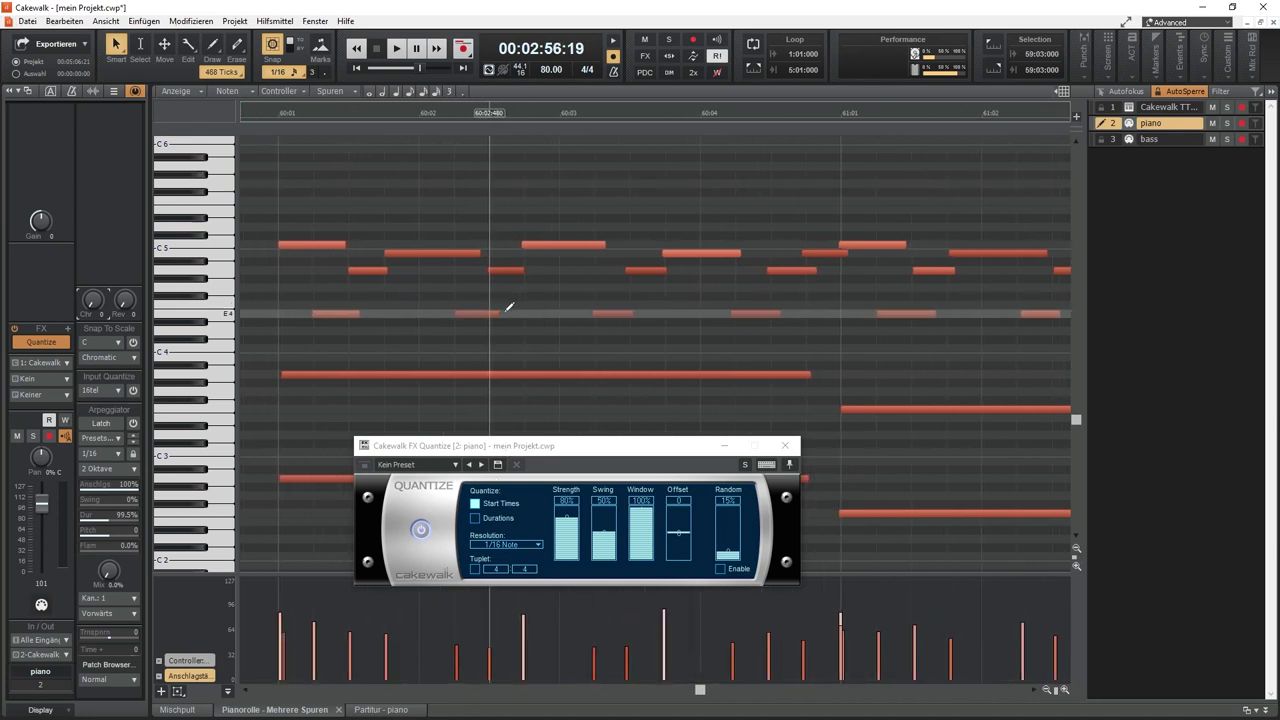
scroll(508, 307, up, 2)
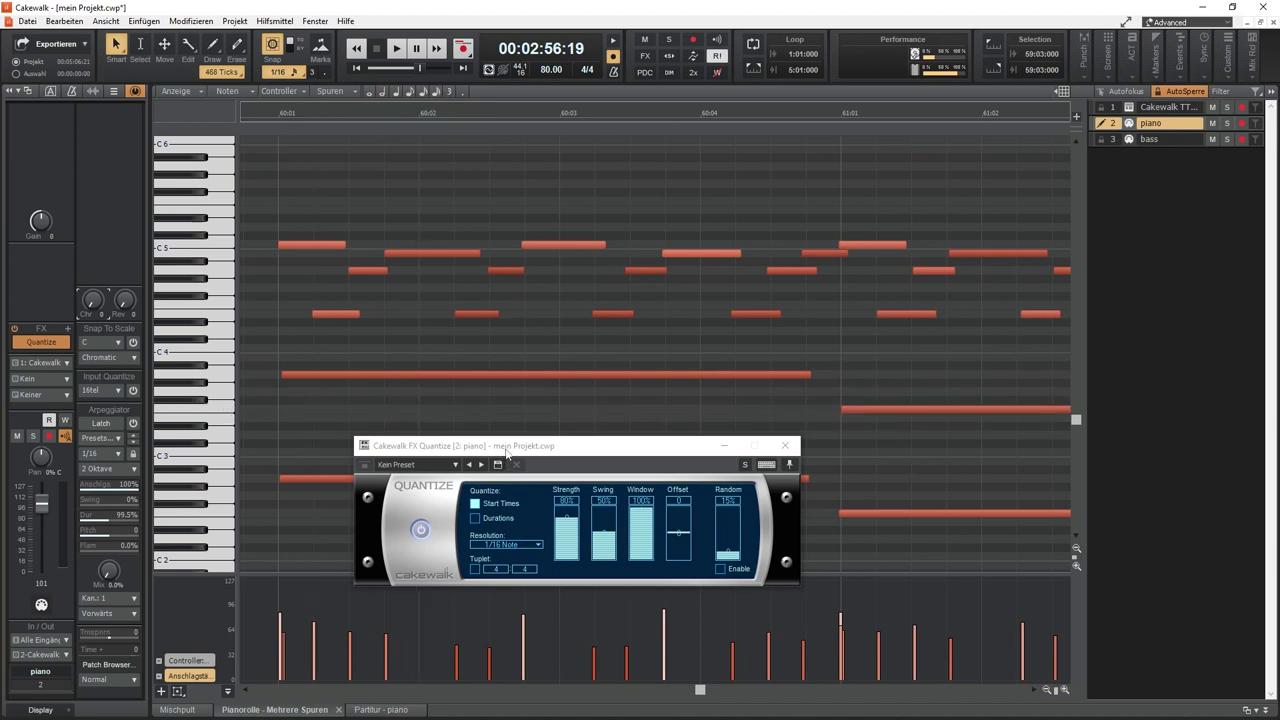
drag(506, 452, 770, 395)
key(space)
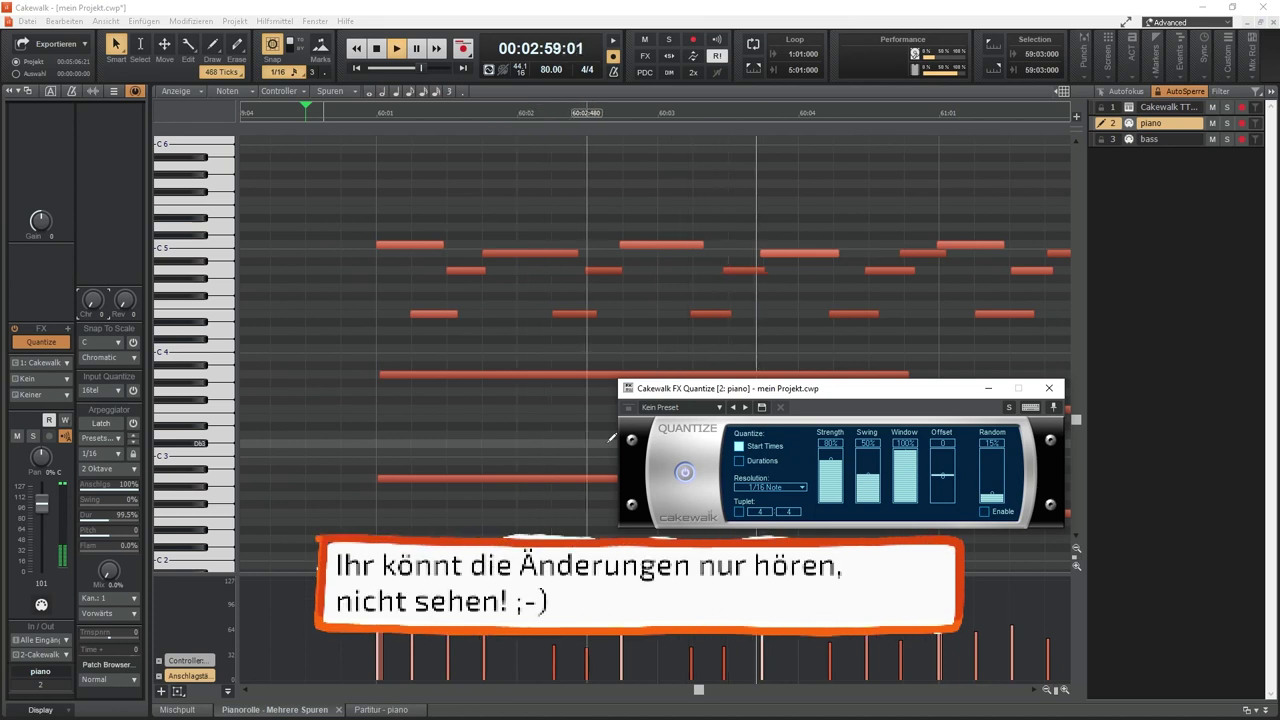
scroll(832, 466, down, 6)
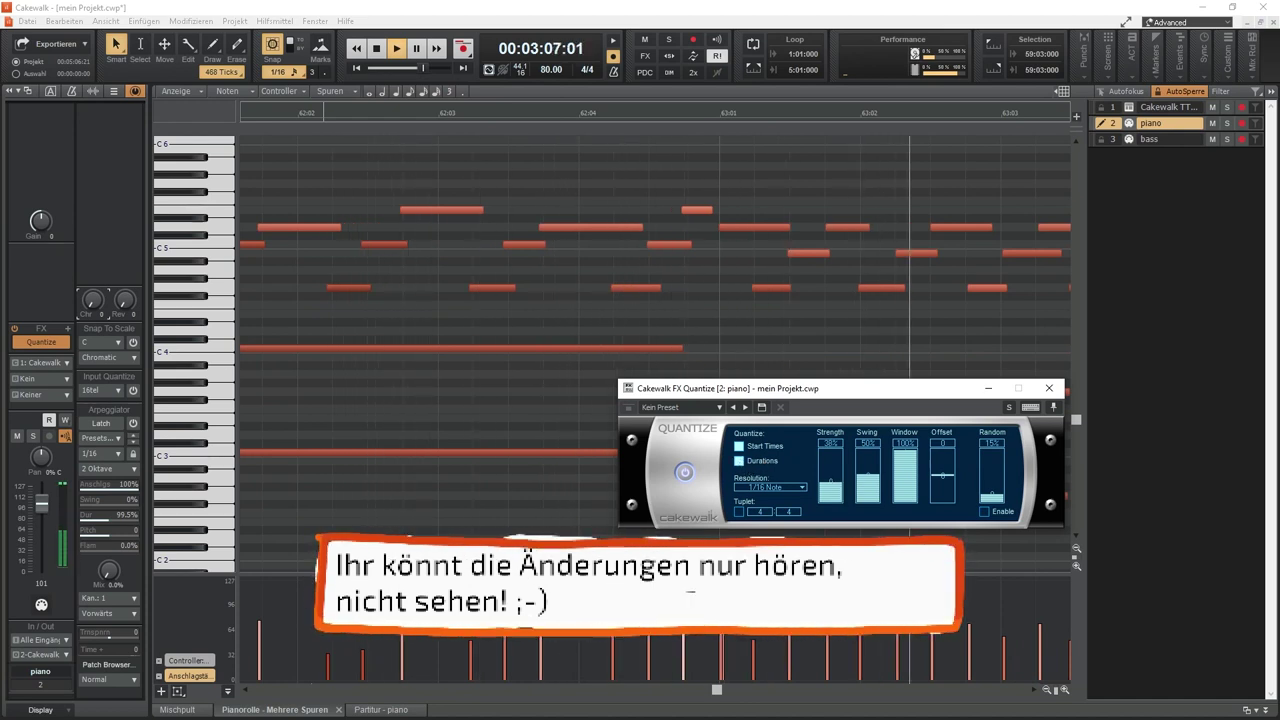
drag(830, 481, 830, 463)
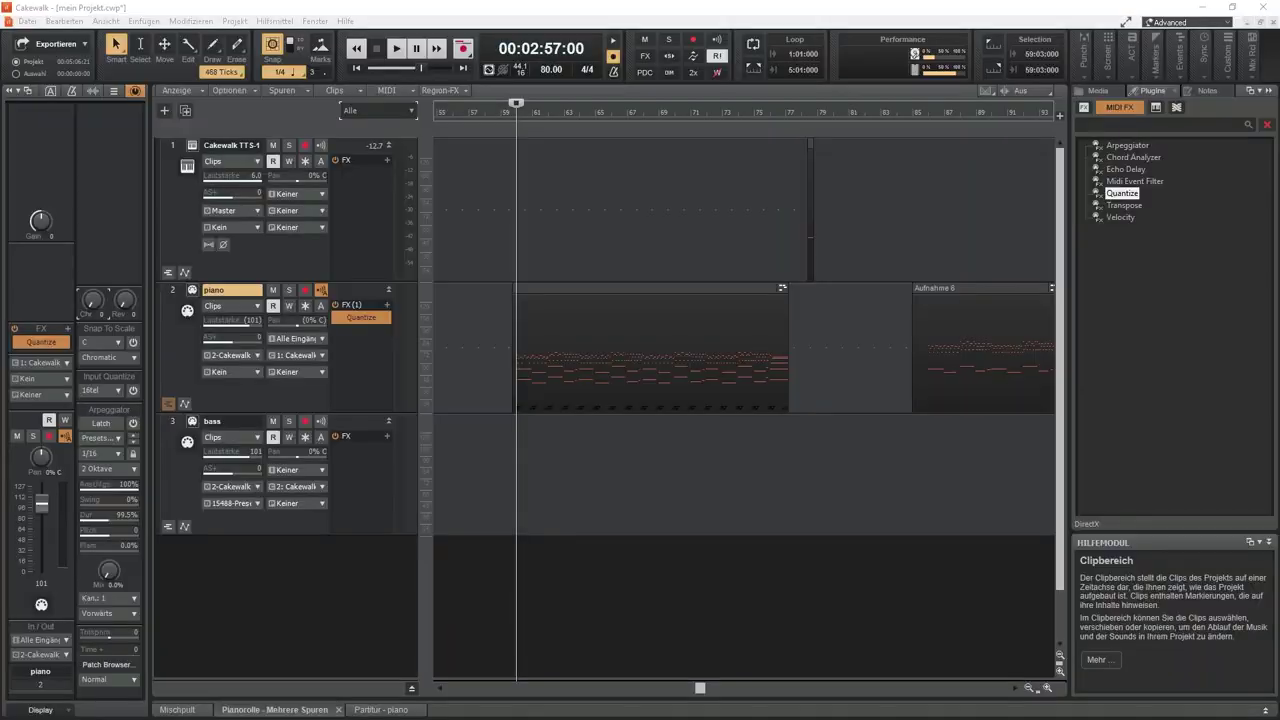
Insert a new MIDI track below the bass track and name it strings
right_click(304, 390)
click(365, 430)
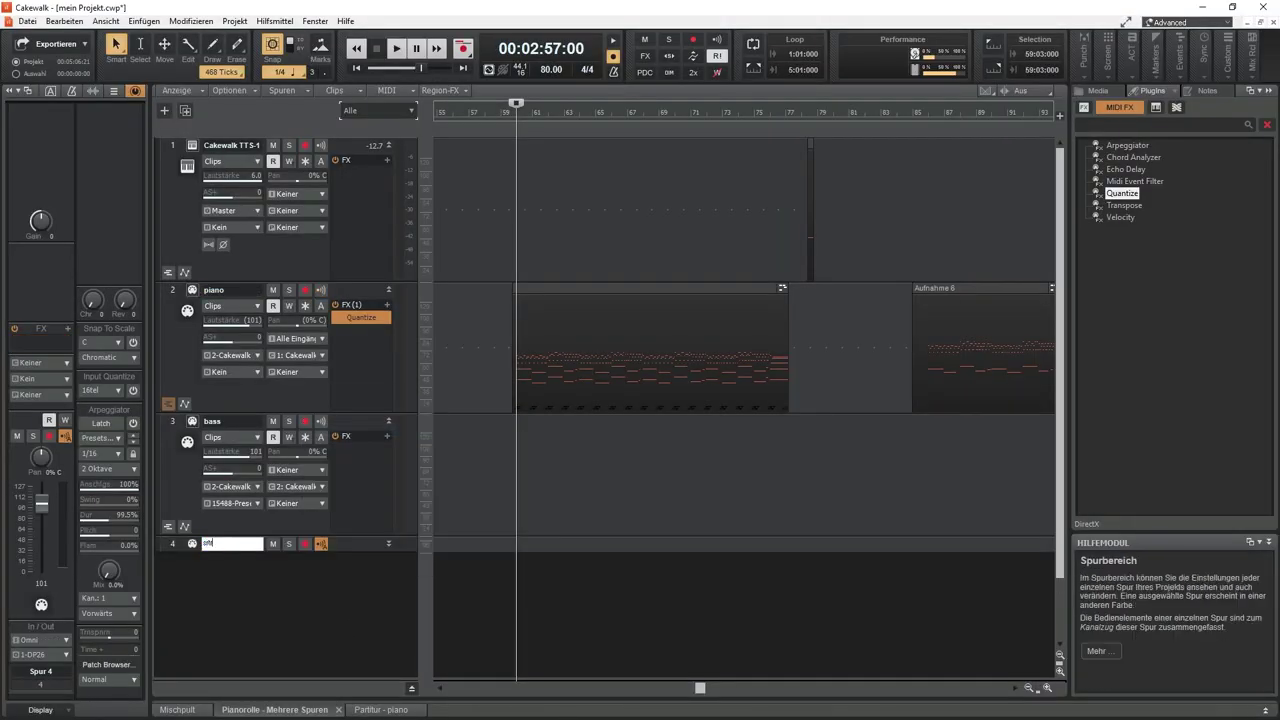
text(strings)
key(Return)
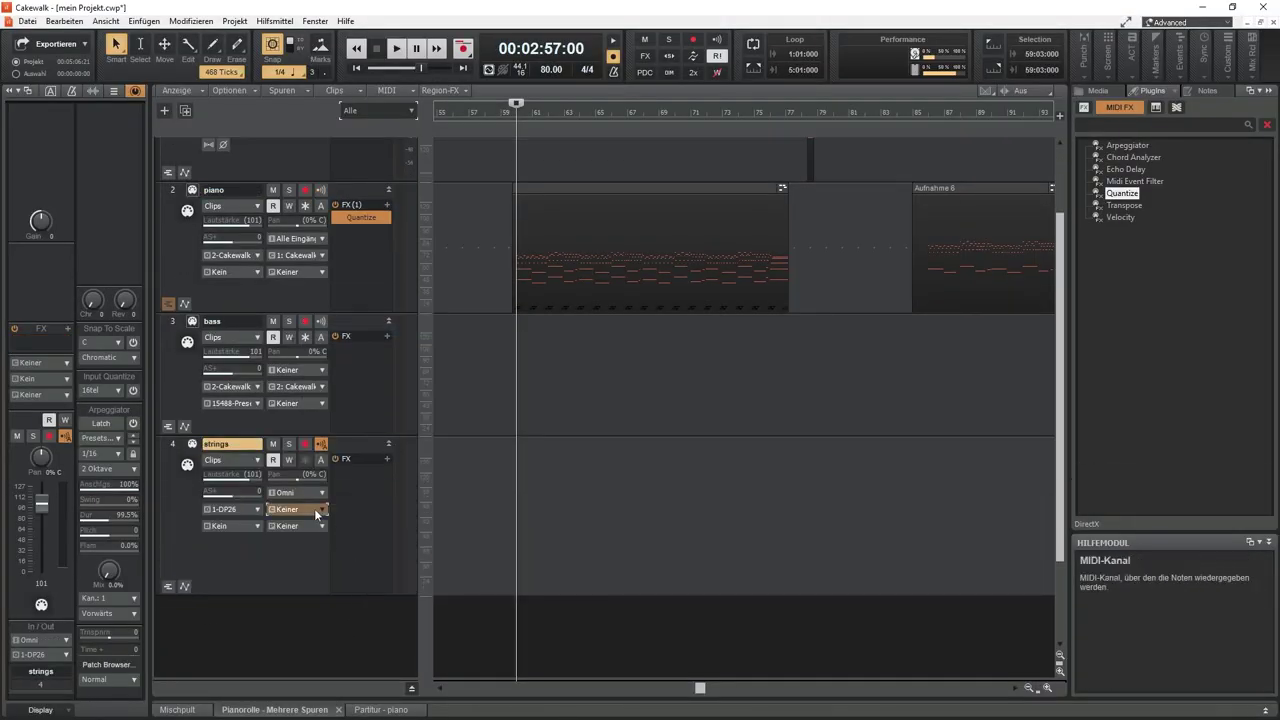
Route the strings track to the Cakewalk TTS-1 output and set its MIDI channel to 3
click(297, 509)
click(310, 537)
scroll(193, 150, up, 1)
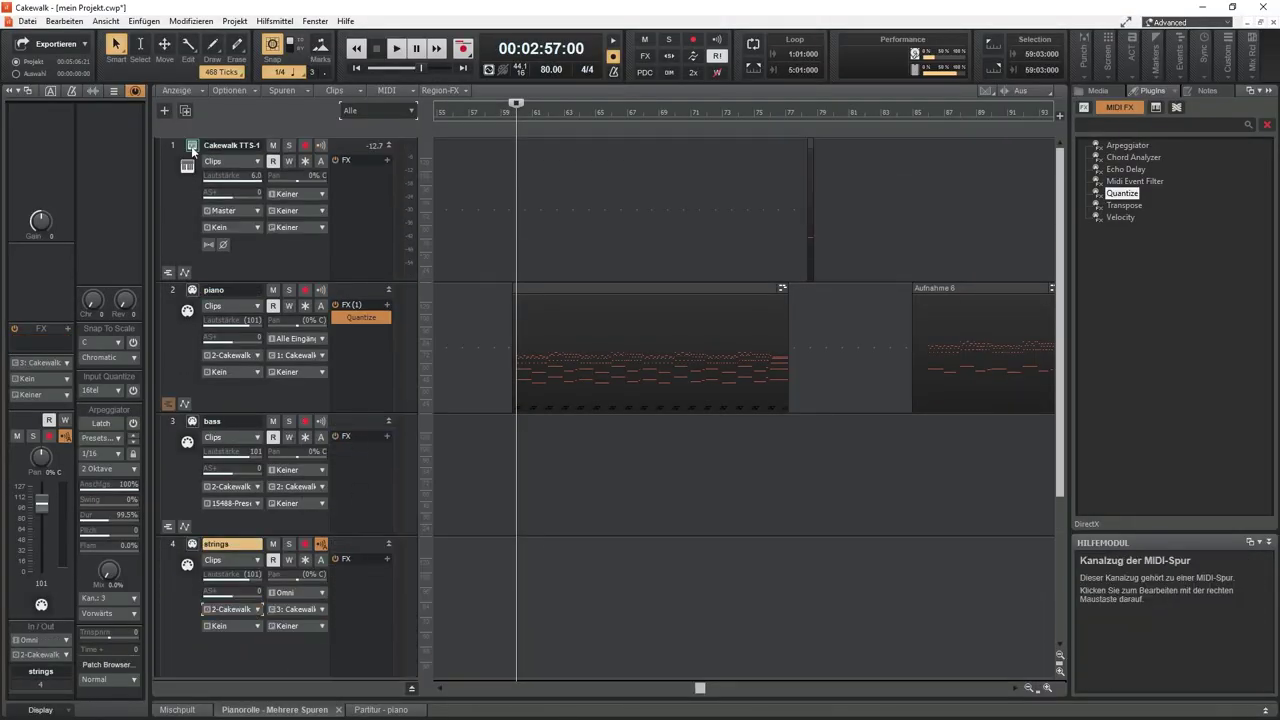
Assign the Ensemble preset 049 000 Strings to part 3 of the TTS-1 synth
click(193, 146)
drag(713, 403, 560, 226)
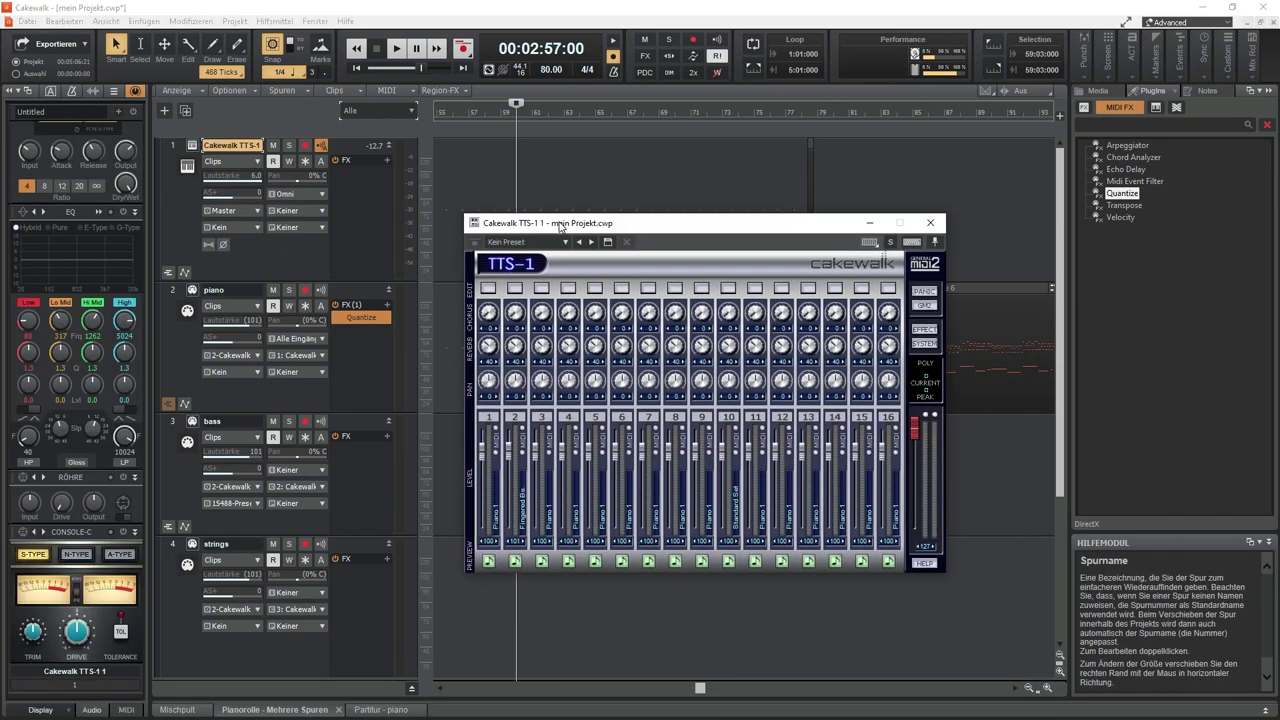
right_click(552, 521)
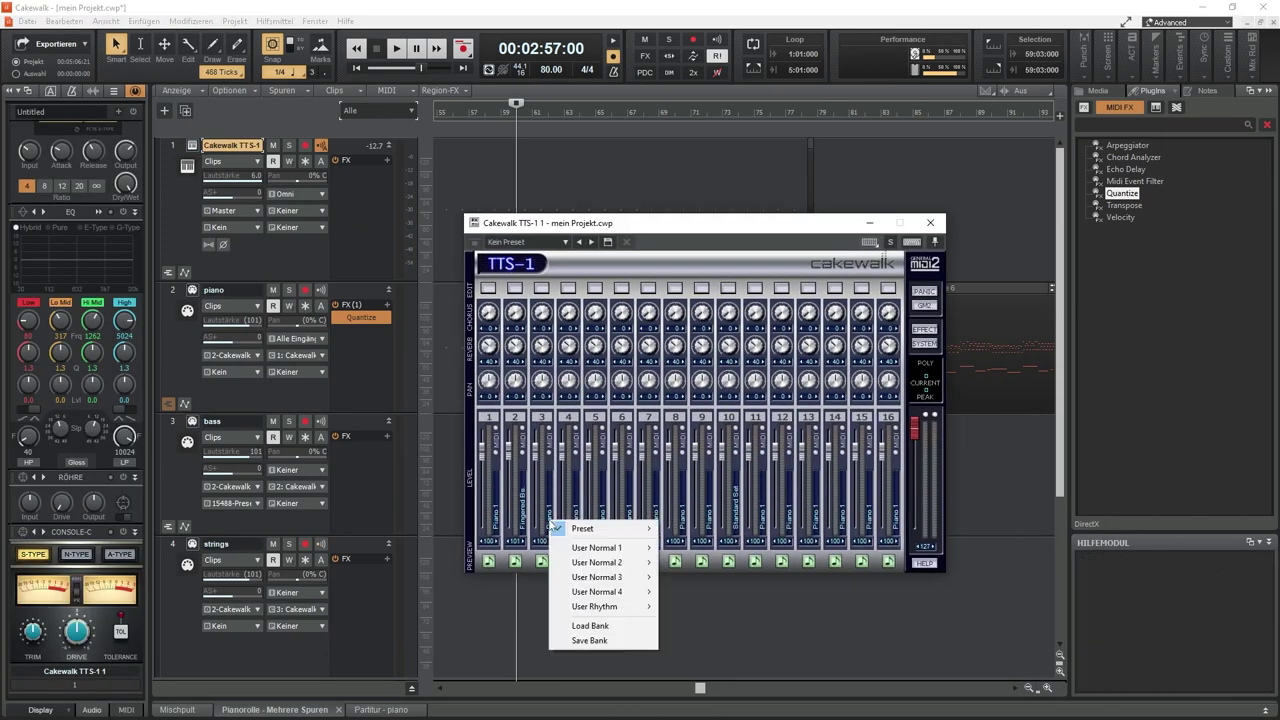
mouse_move(578, 529)
mouse_move(717, 384)
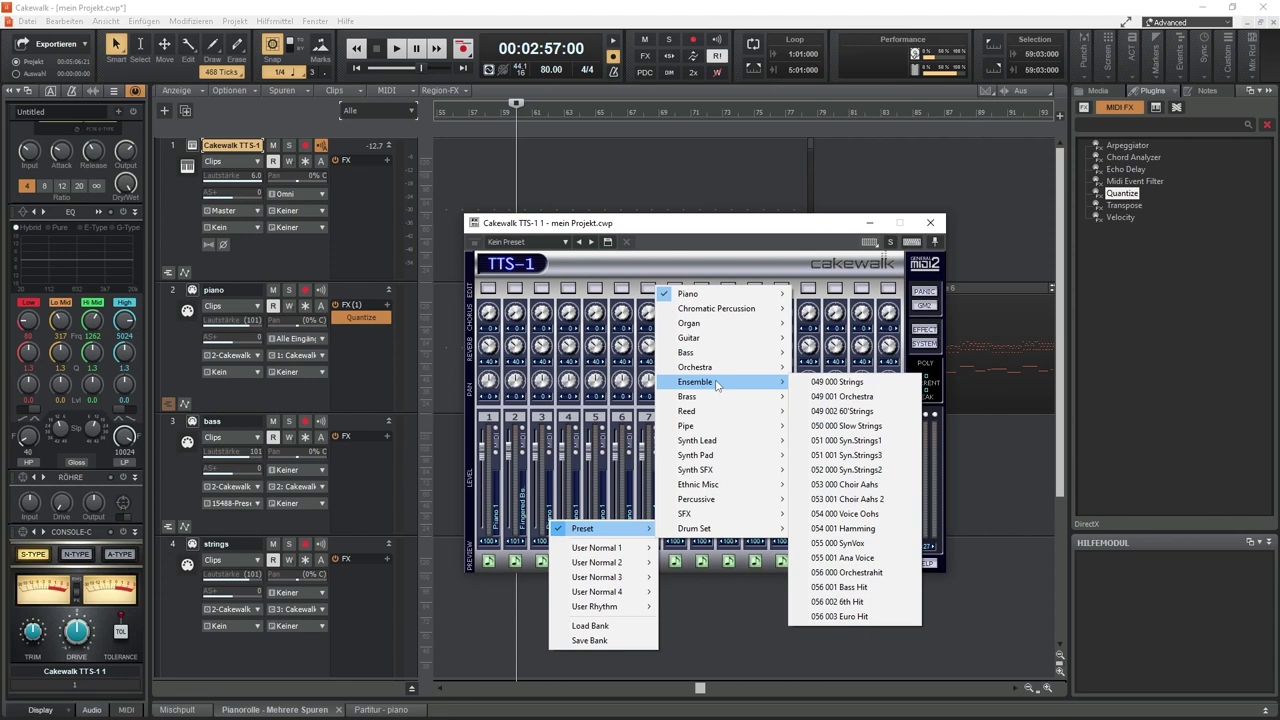
click(840, 382)
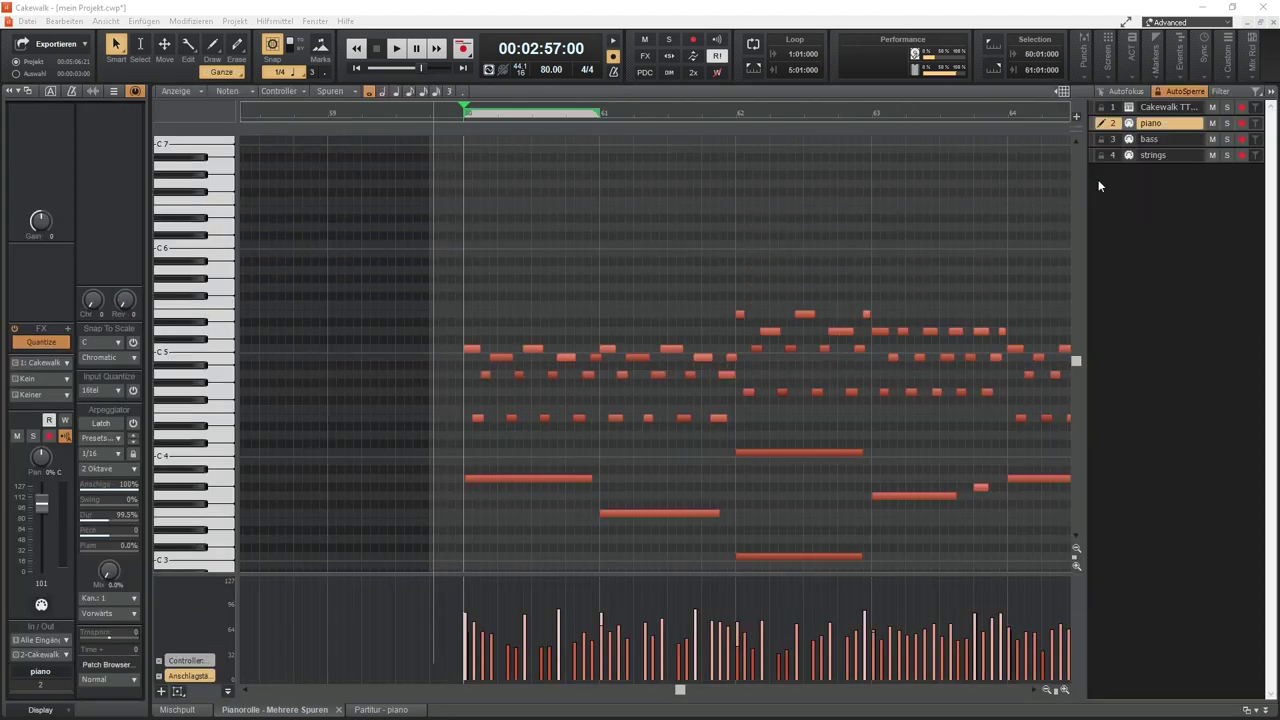
On the strings track, draw an A minor chord of two-bar notes A4, C5 and E5 starting at bar 60
click(1151, 157)
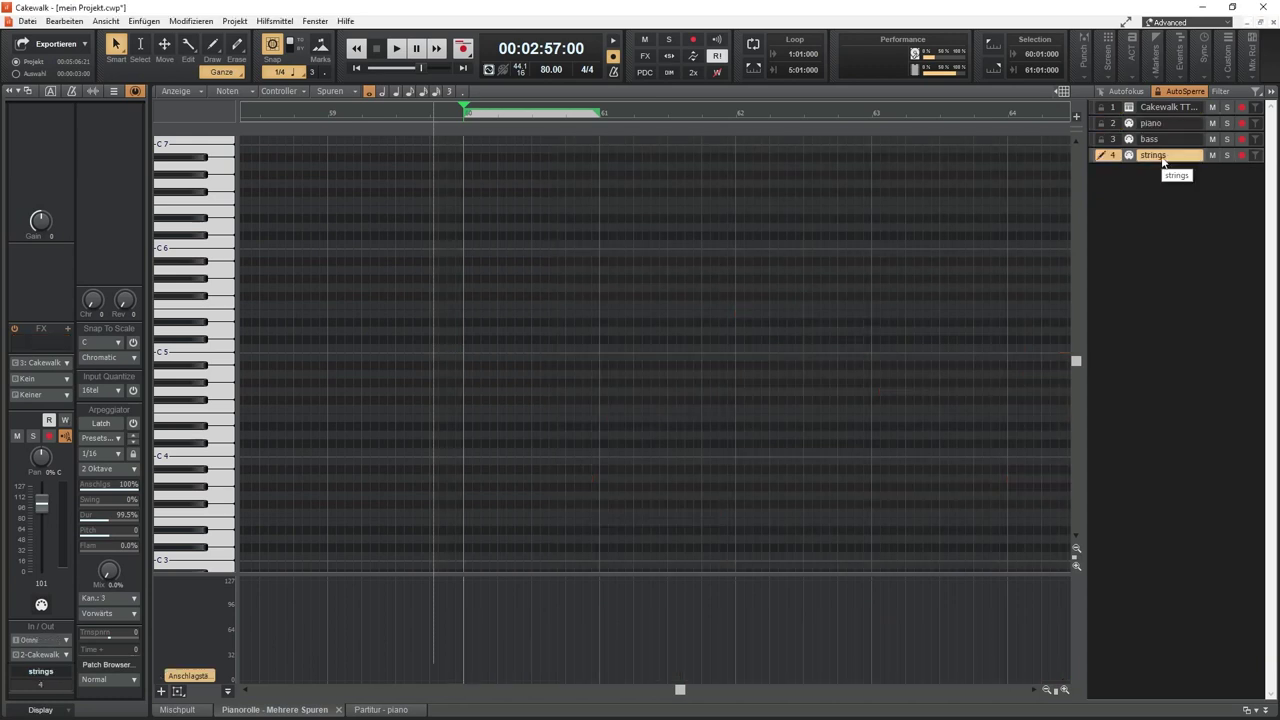
drag(465, 374, 600, 374)
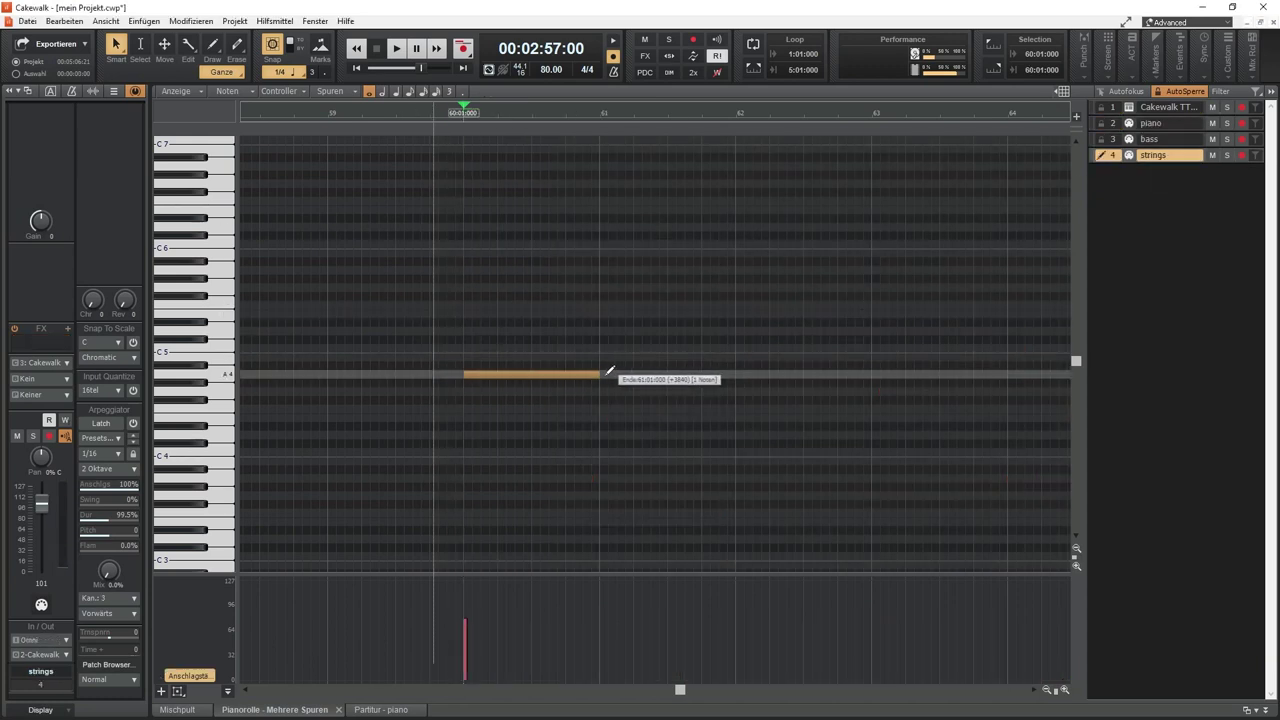
drag(737, 366, 737, 366)
click(466, 348)
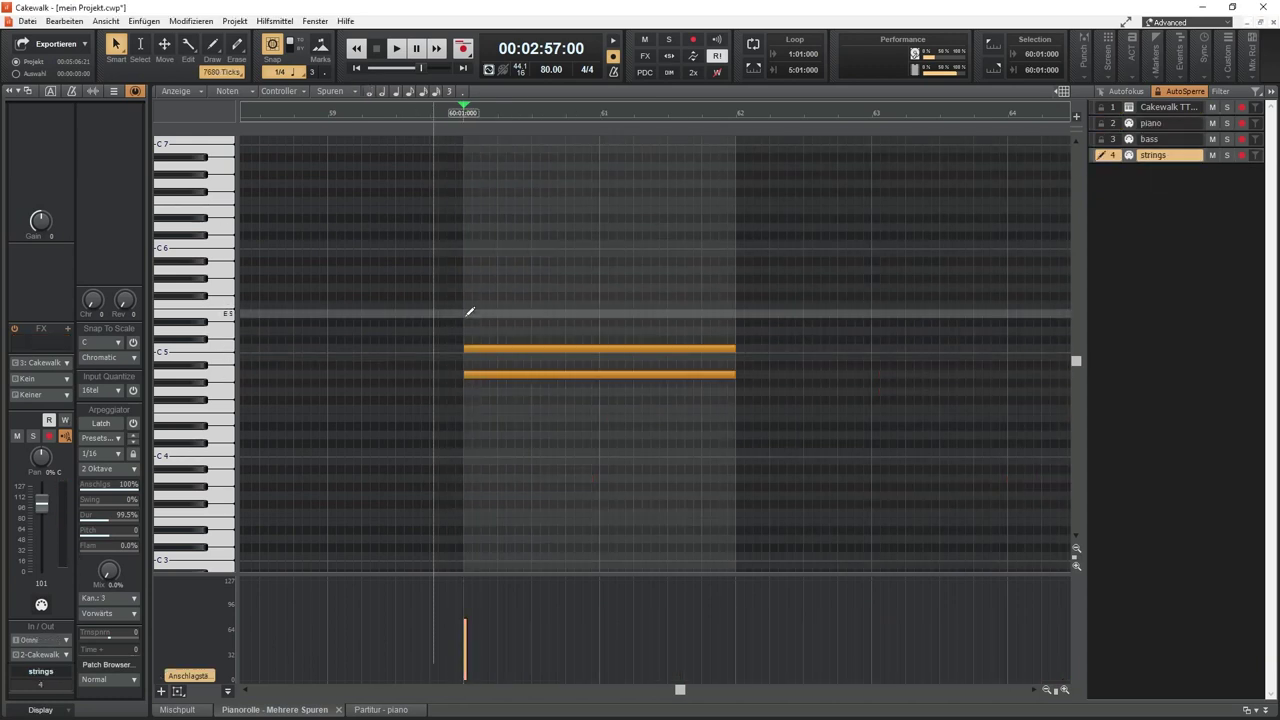
click(467, 314)
Turn on note names in the piano roll and enlarge the note rows vertically
click(224, 92)
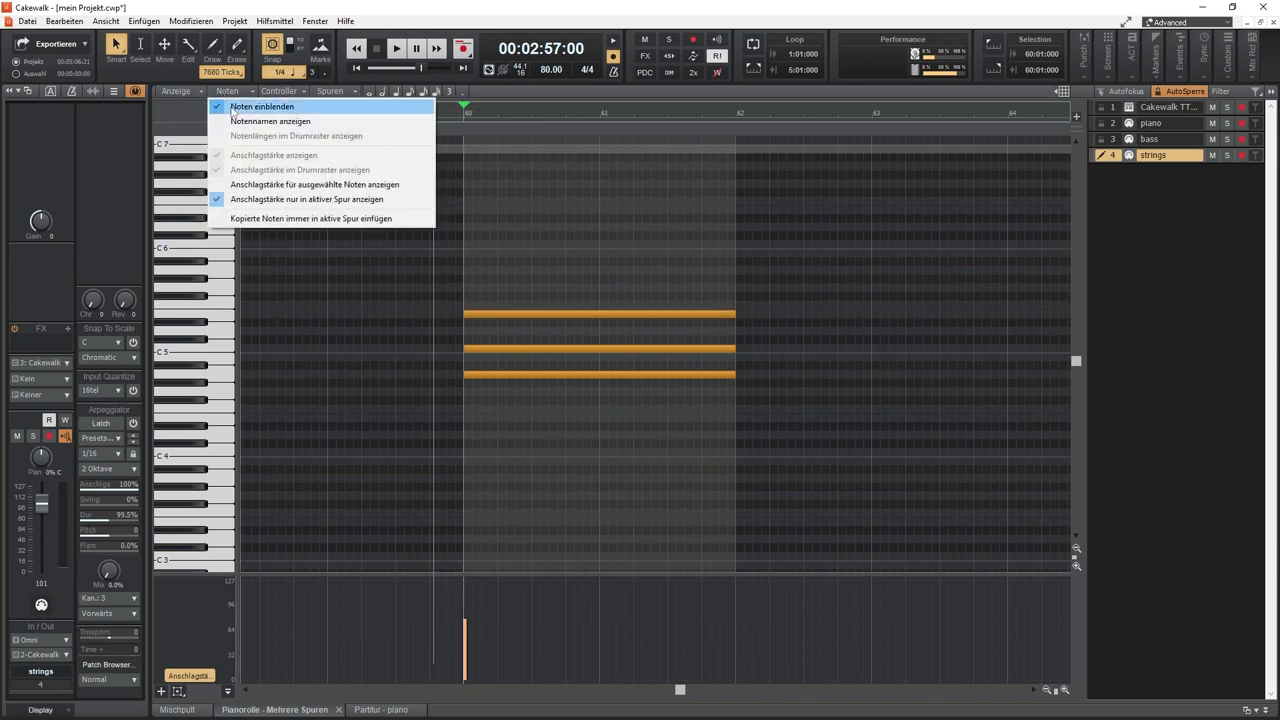
click(237, 121)
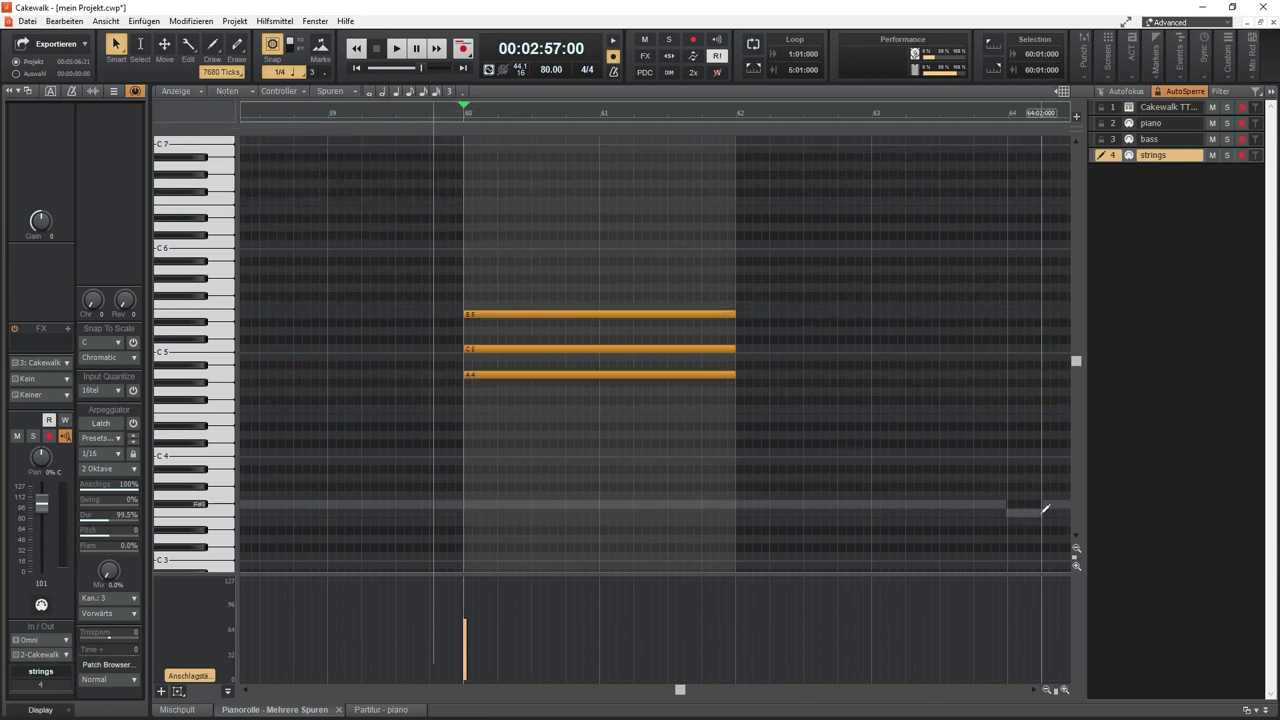
click(1077, 567)
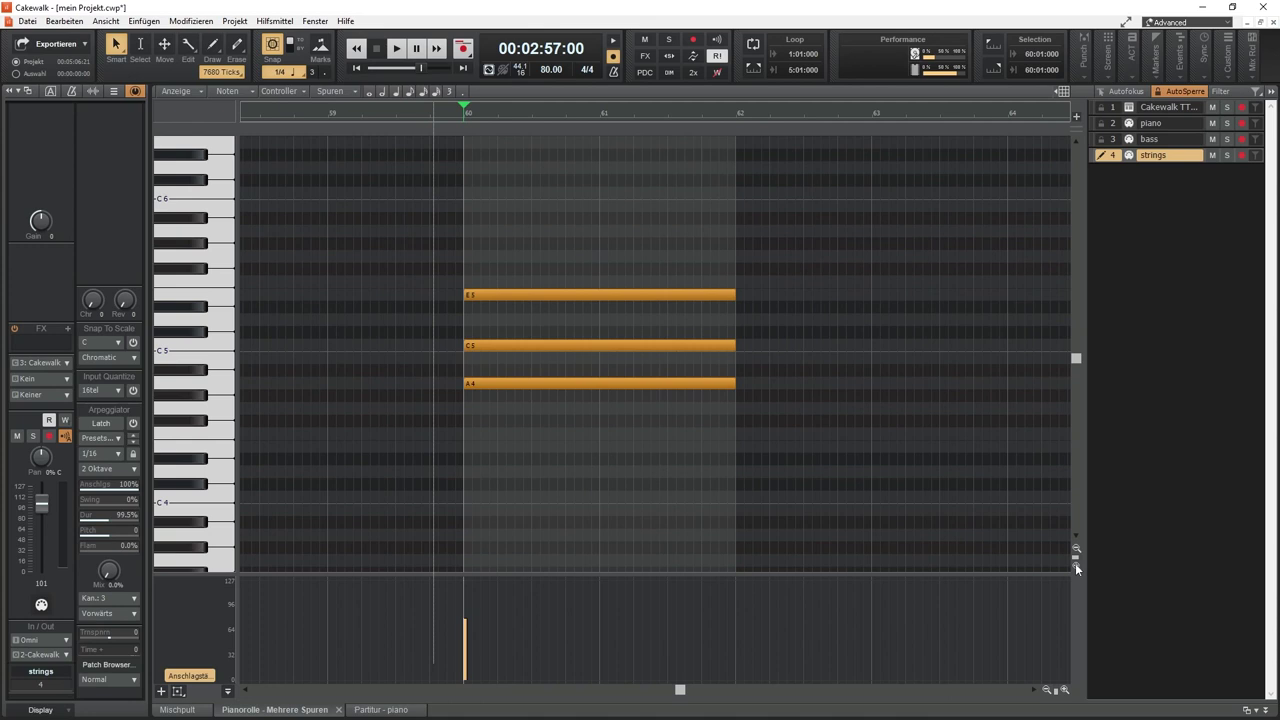
Play the strings chord from bar 59 and return the playback position to bar 59
key(space)
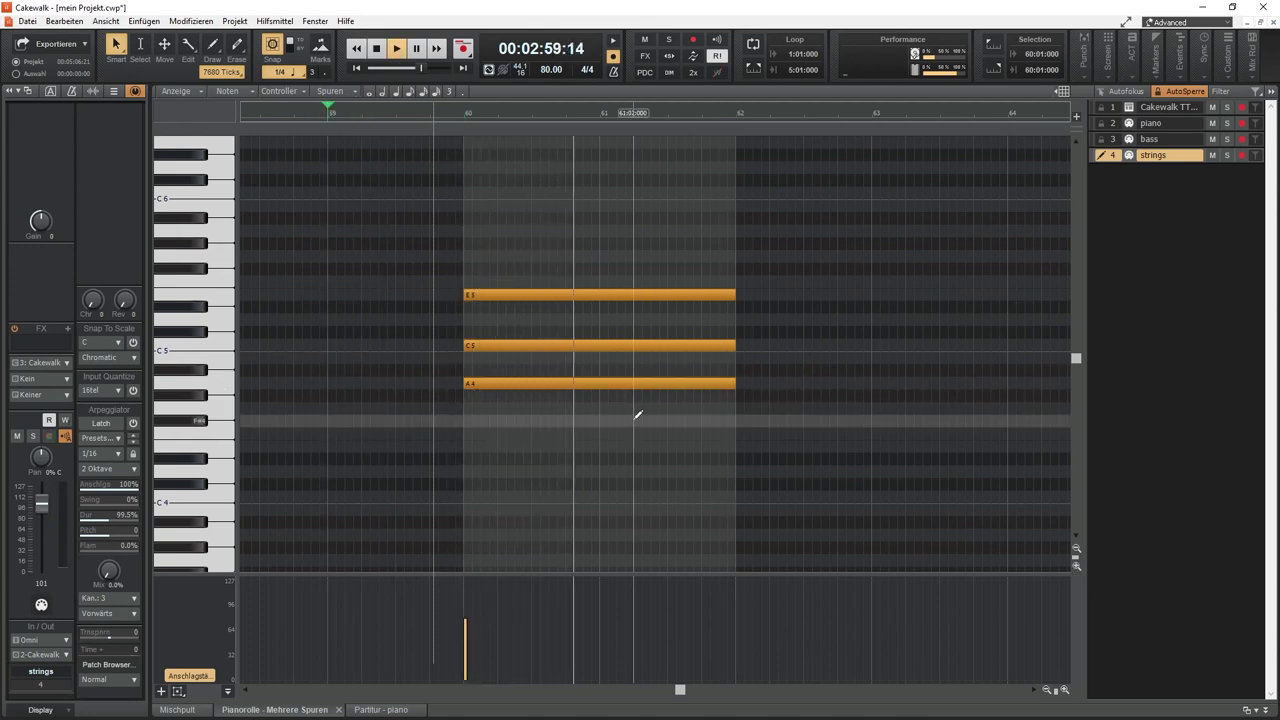
key(space)
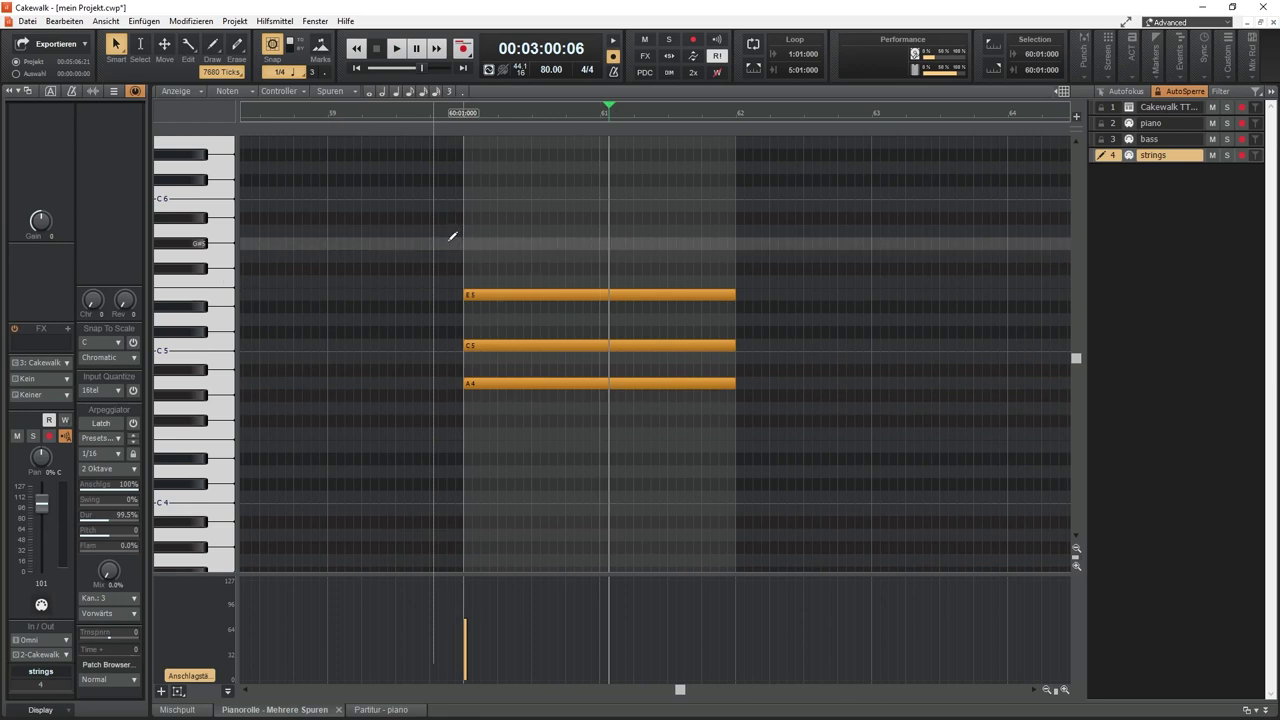
click(328, 112)
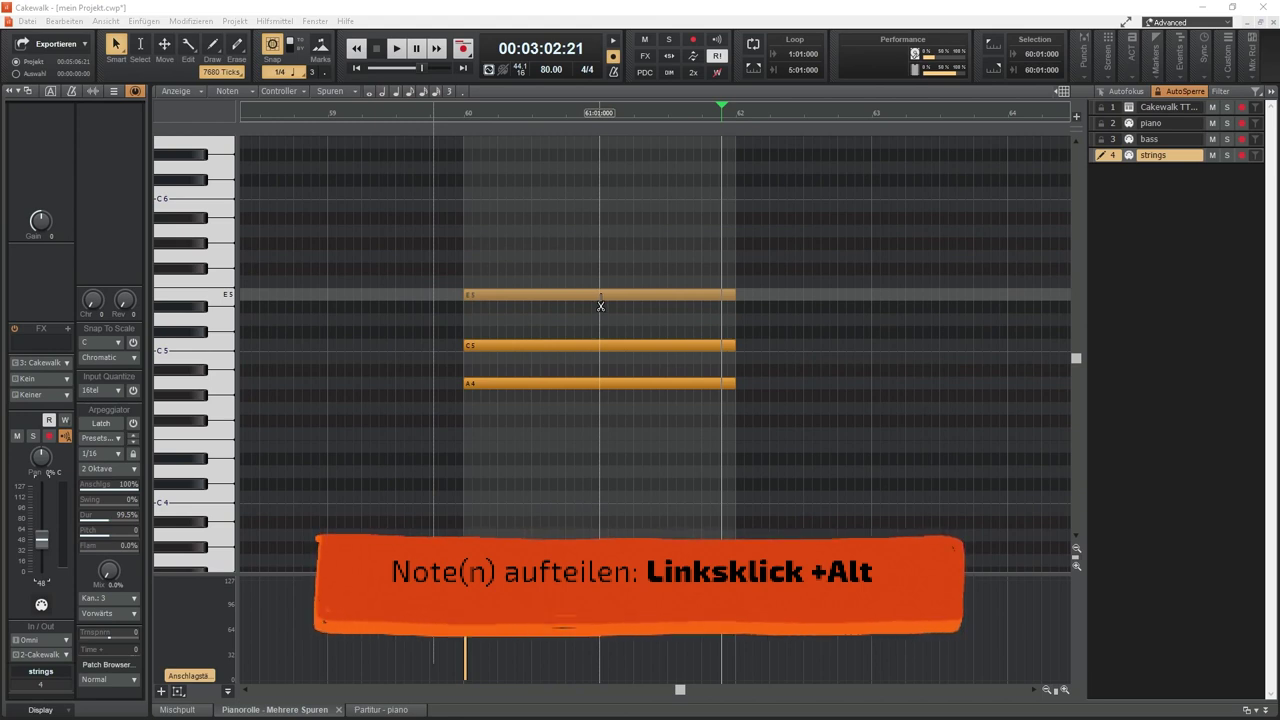
Split the E5 strings note at bar 61 and raise its second half to F5
alt+click(600, 296)
click(652, 298)
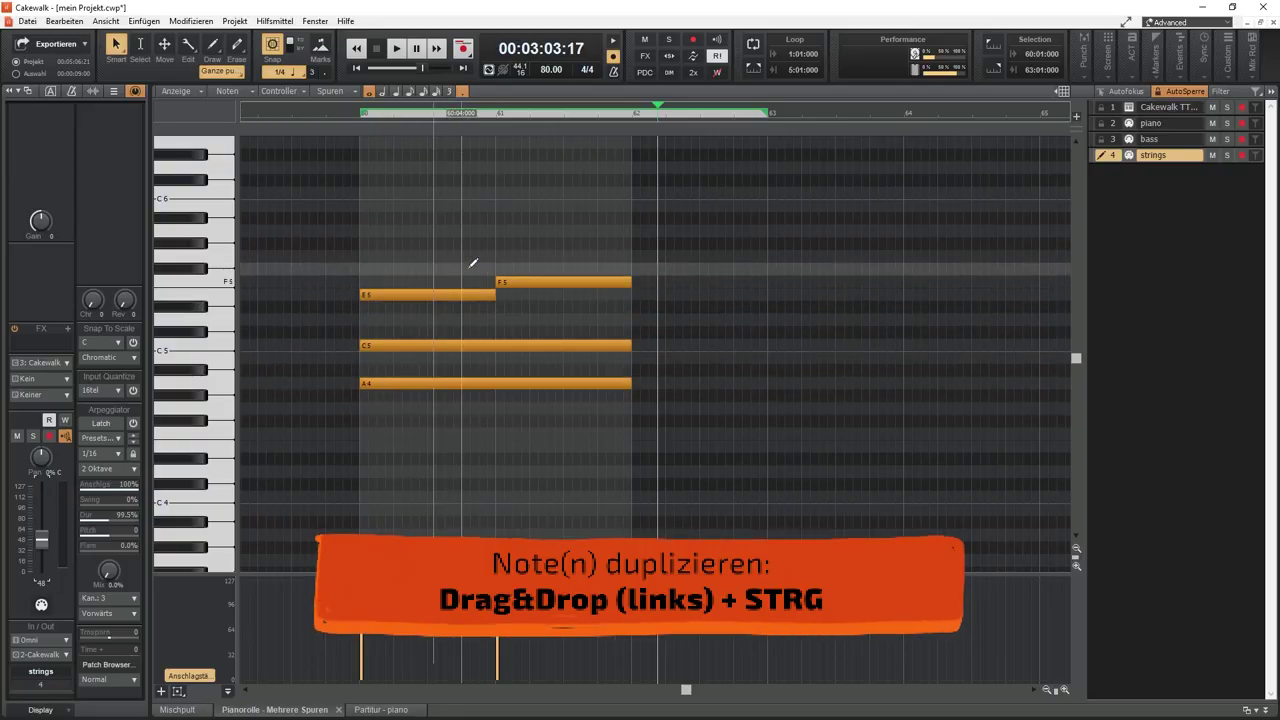
Try to duplicate the four strings notes from bar 60 so the copy starts at bar 62
drag(423, 223, 540, 400)
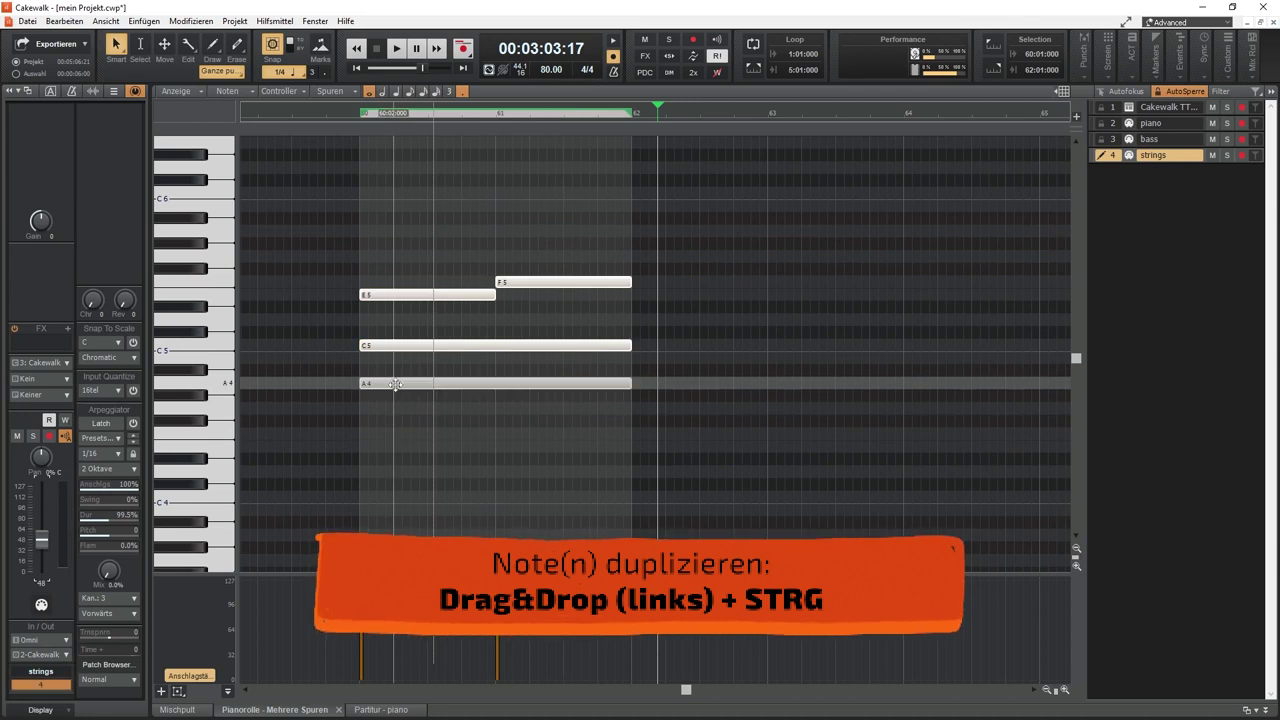
drag(395, 384, 665, 385)
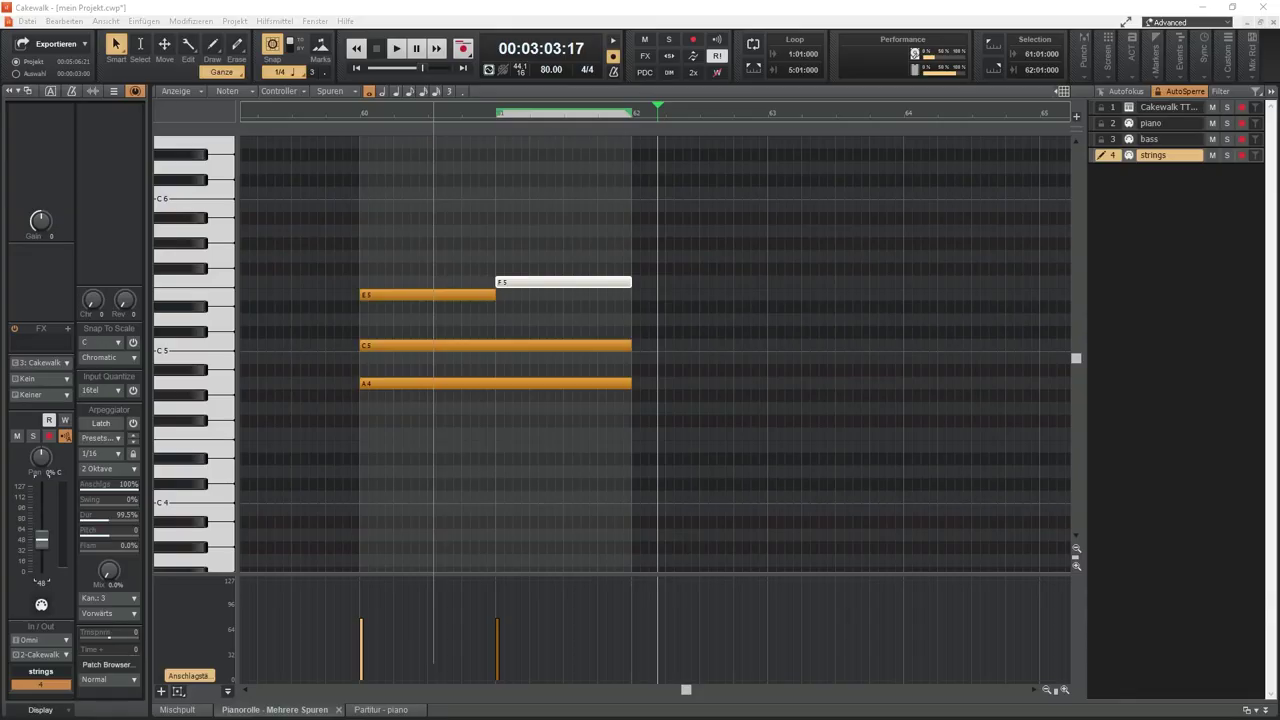
Select all four strings notes and try stretching the selection so it ends at bar 63
drag(290, 203, 634, 409)
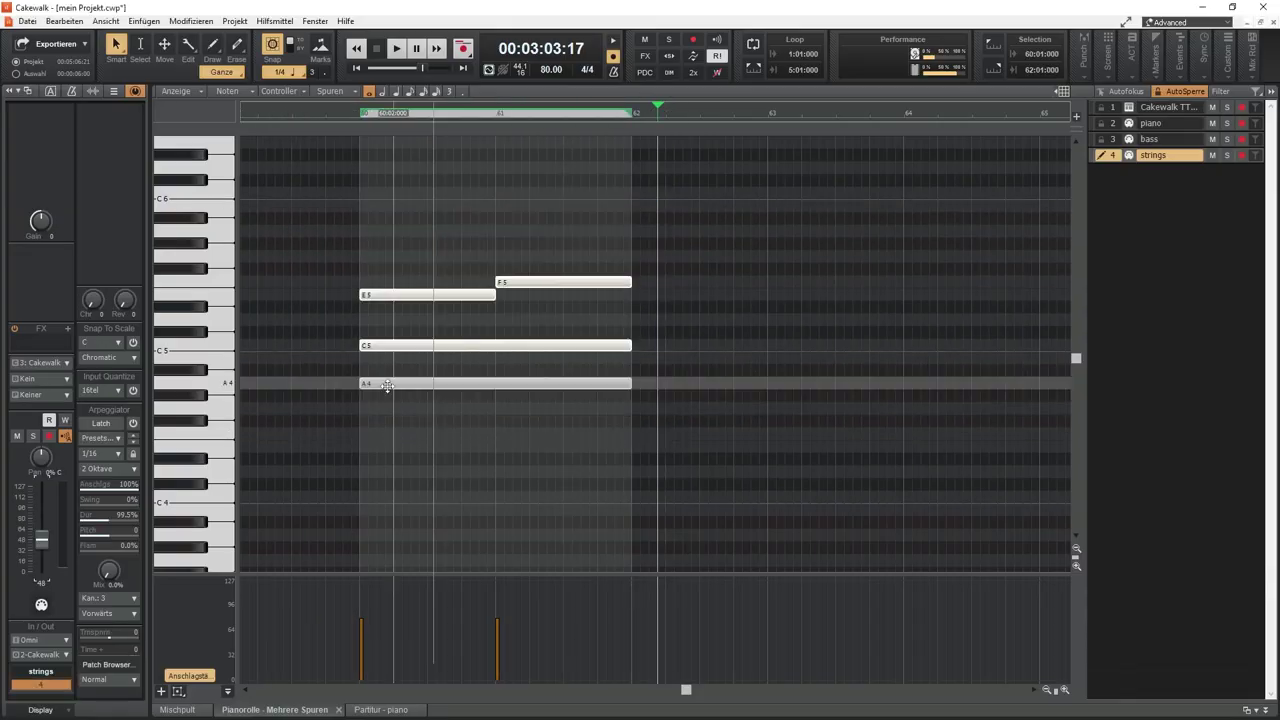
mouse_move(403, 385)
mouse_down()
mouse_move(539, 385)
mouse_move(403, 385)
mouse_up()
mouse_move(630, 283)
mouse_down()
mouse_move(560, 292)
mouse_move(630, 292)
mouse_up()
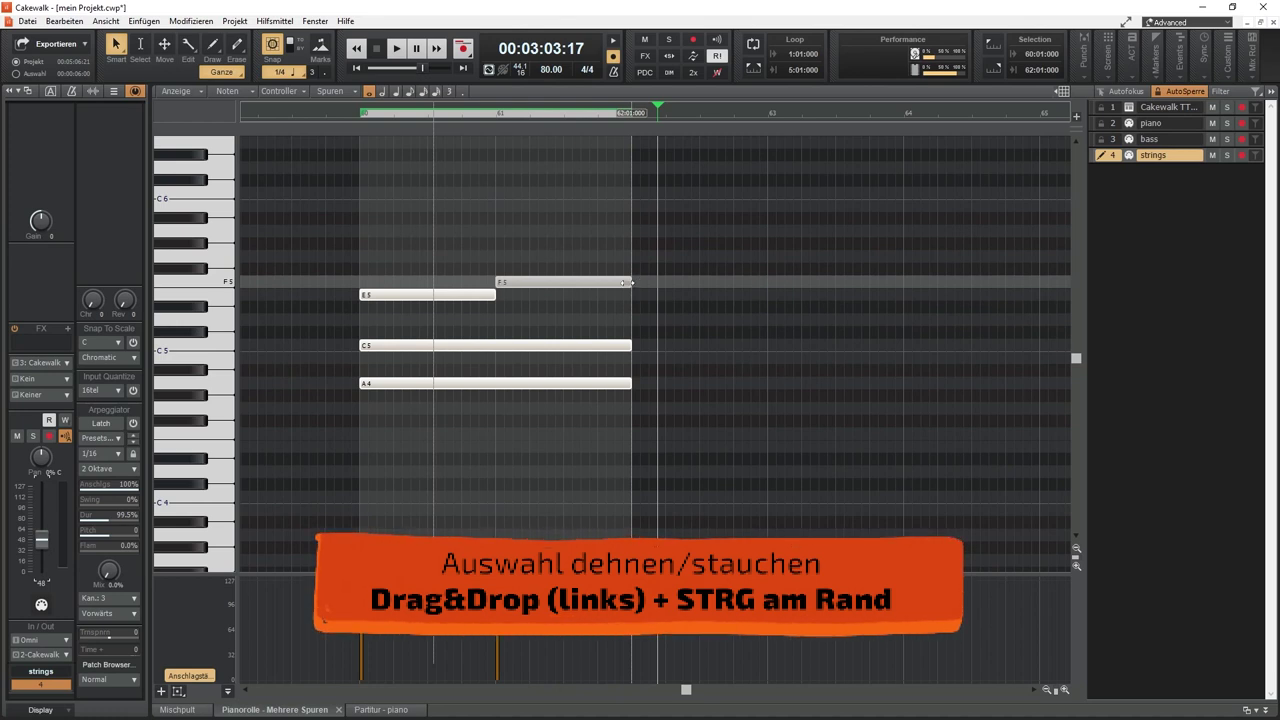
drag(630, 283, 767, 289)
Duplicate the four strings notes to bar 62 and lower the copied A4 note to G4
key(ctrl+v)
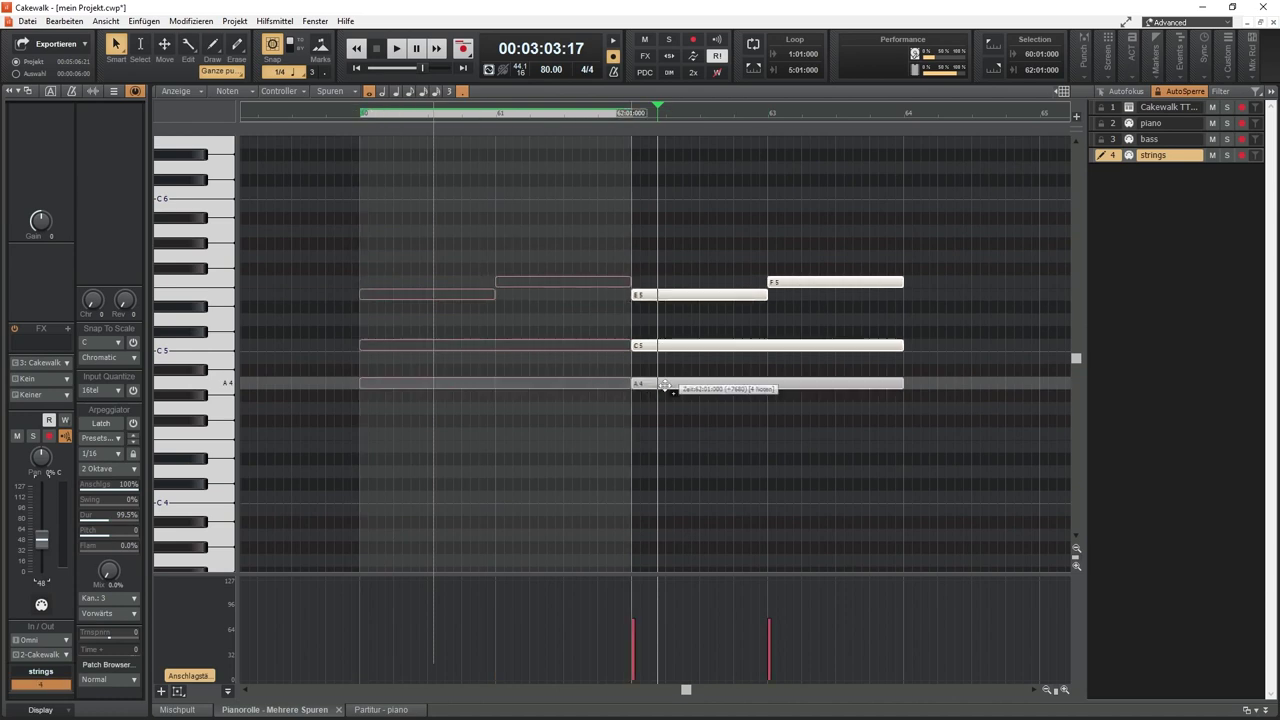
click(846, 423)
drag(677, 386, 677, 409)
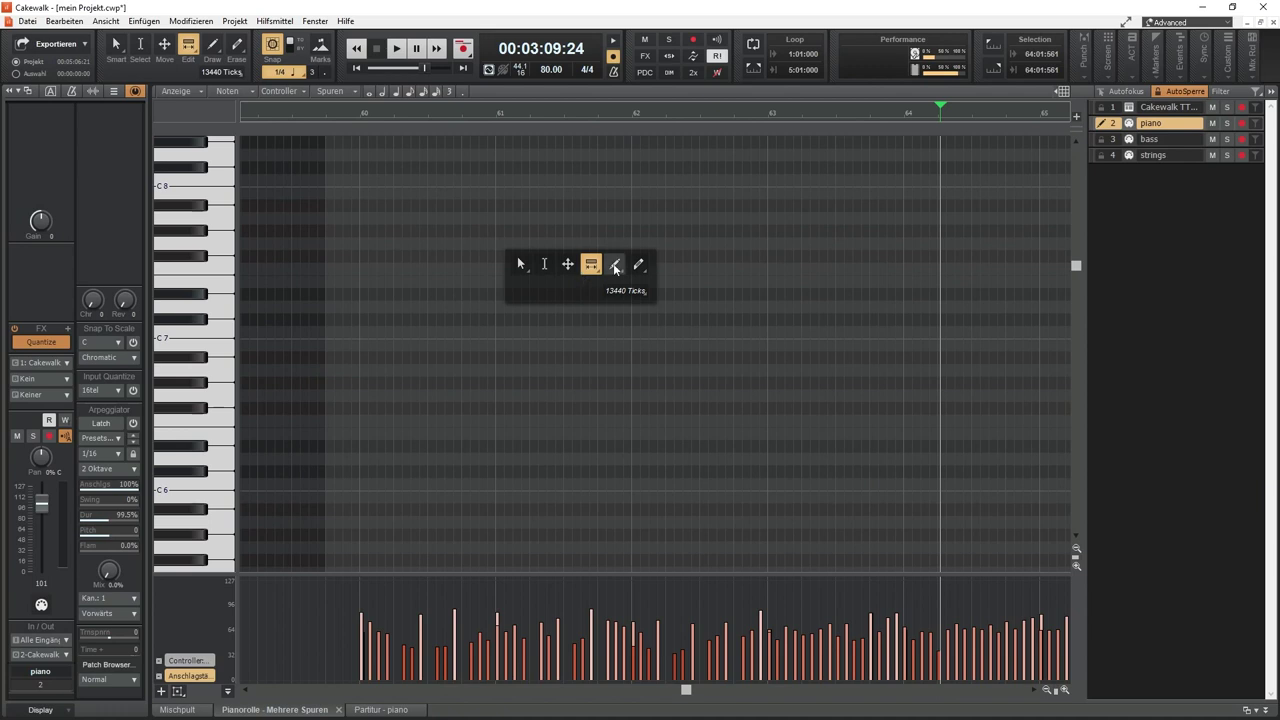
Try drawing notes on the piano track with the Freihand drawing tool, rising from bar 60 to bar 63
click(614, 266)
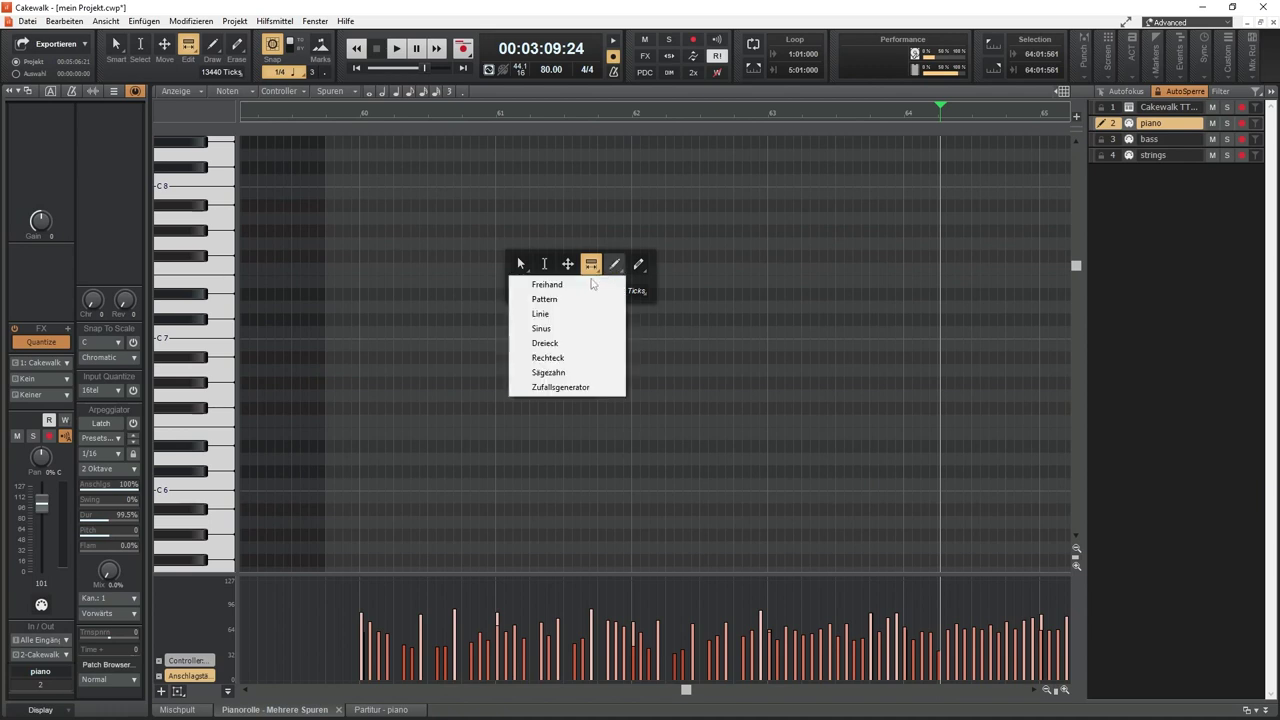
click(585, 289)
mouse_move(394, 382)
mouse_down()
mouse_move(617, 302)
mouse_move(788, 206)
mouse_up()
Switch the drawing tool to Linie and draw notes on the piano track, starting with G6 at bar 60 beat 2
key(t)
click(530, 243)
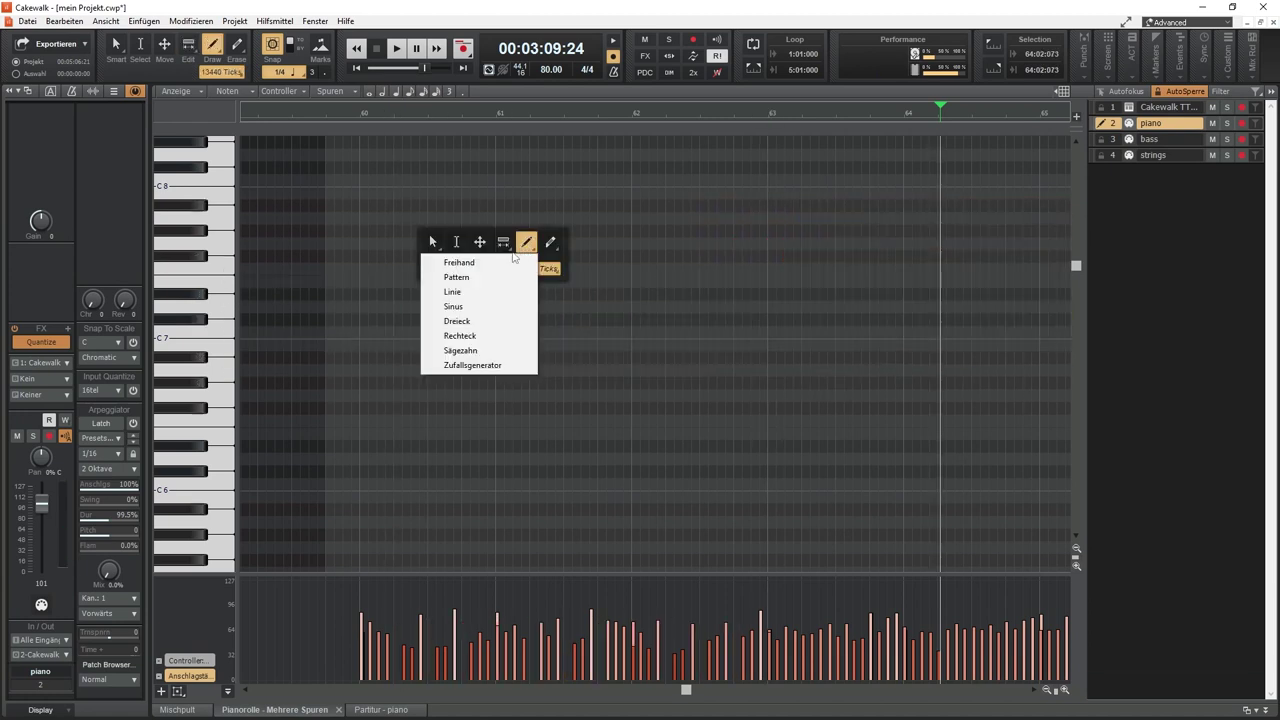
click(478, 290)
click(396, 396)
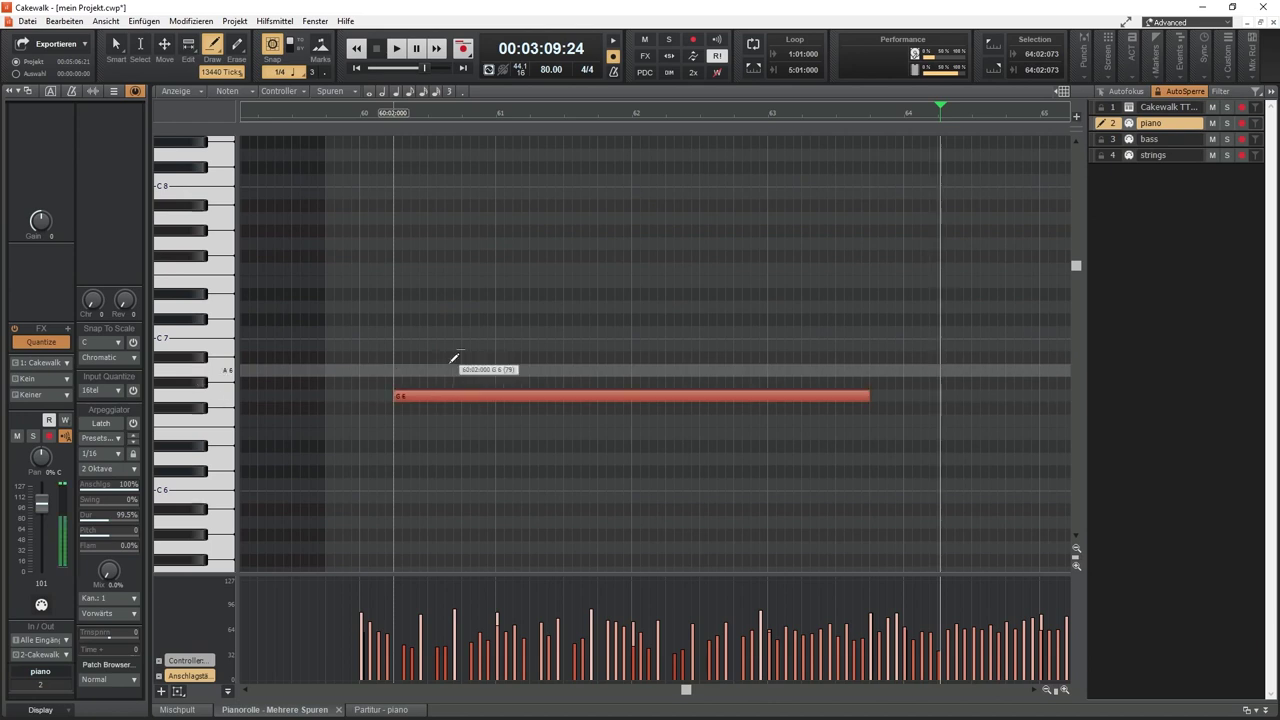
drag(454, 357, 594, 251)
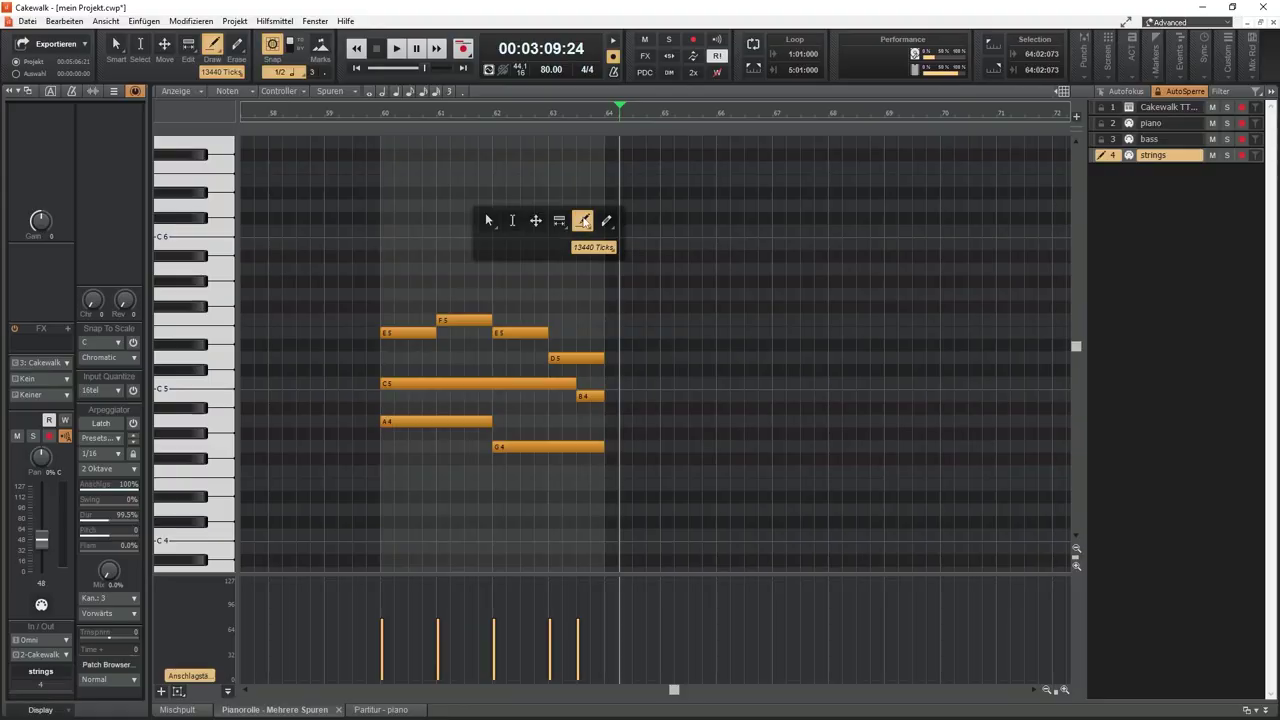
Use the Pattern drawing tool to capture the strings notes of bars 60 to 63 and paint them from bar 64 into bar 68
click(584, 220)
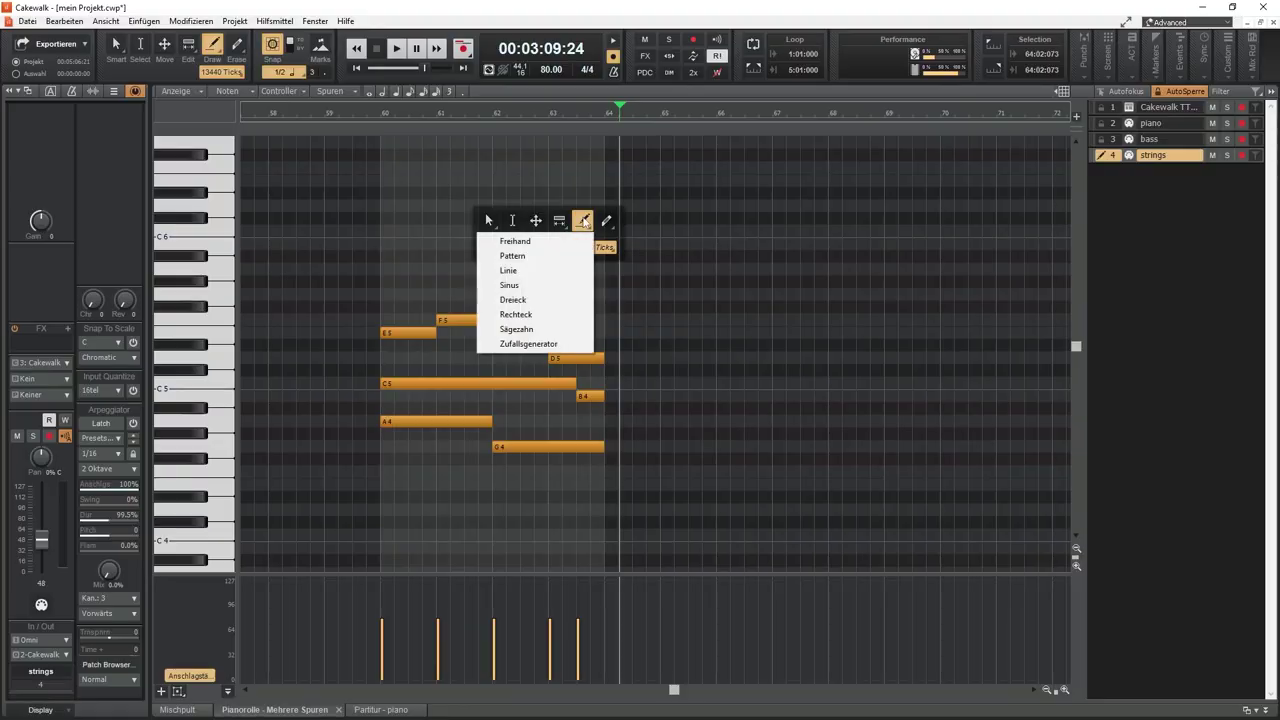
click(514, 256)
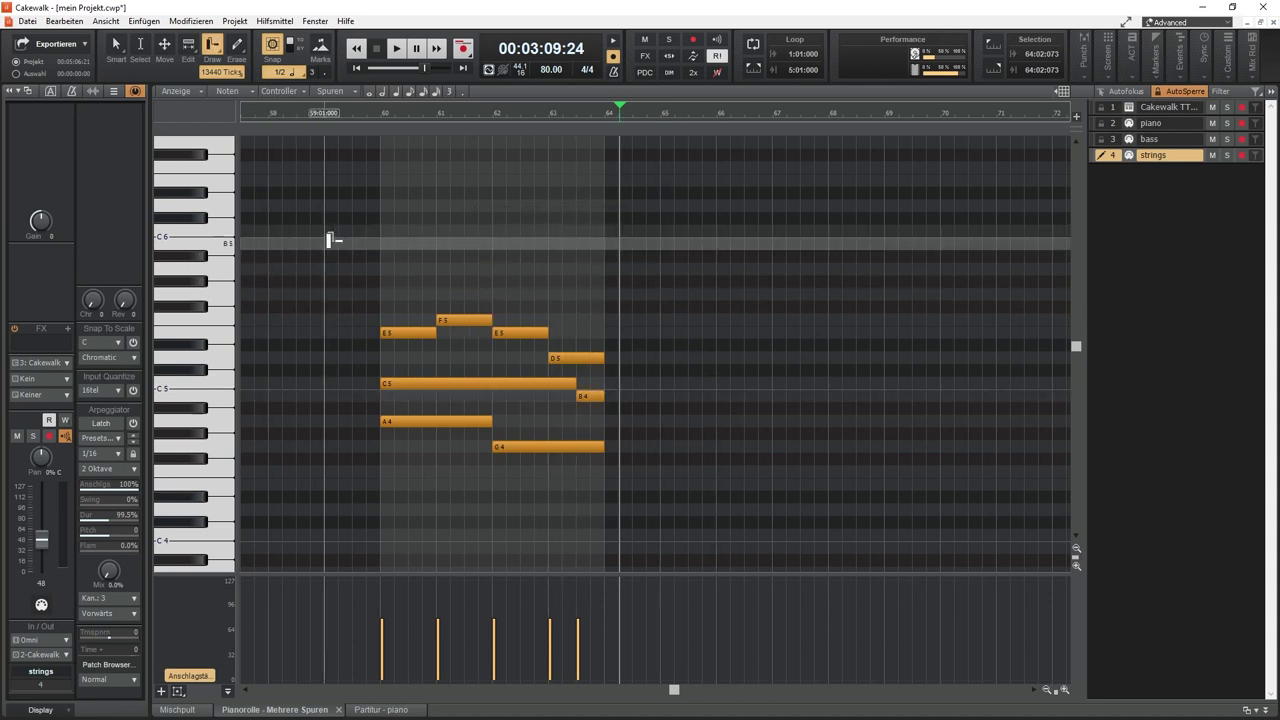
drag(328, 240, 660, 488)
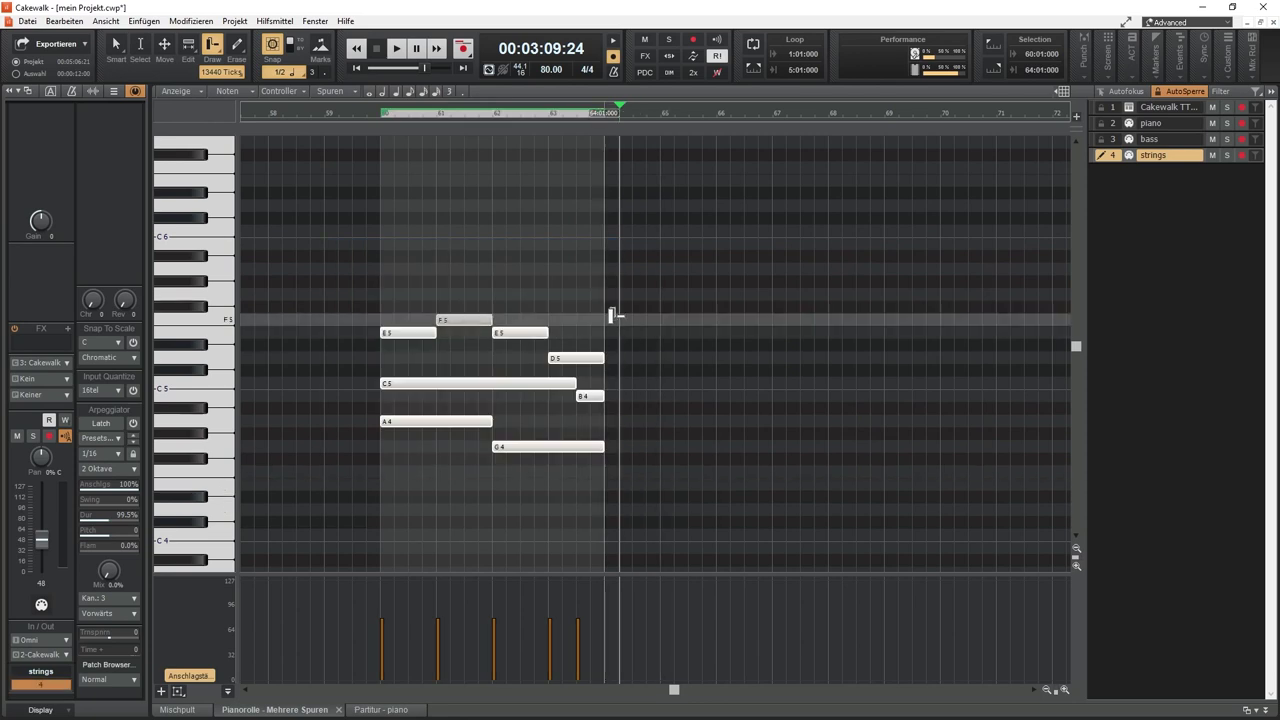
mouse_move(612, 315)
mouse_down()
mouse_move(814, 297)
mouse_move(1279, 292)
mouse_move(863, 334)
mouse_up()
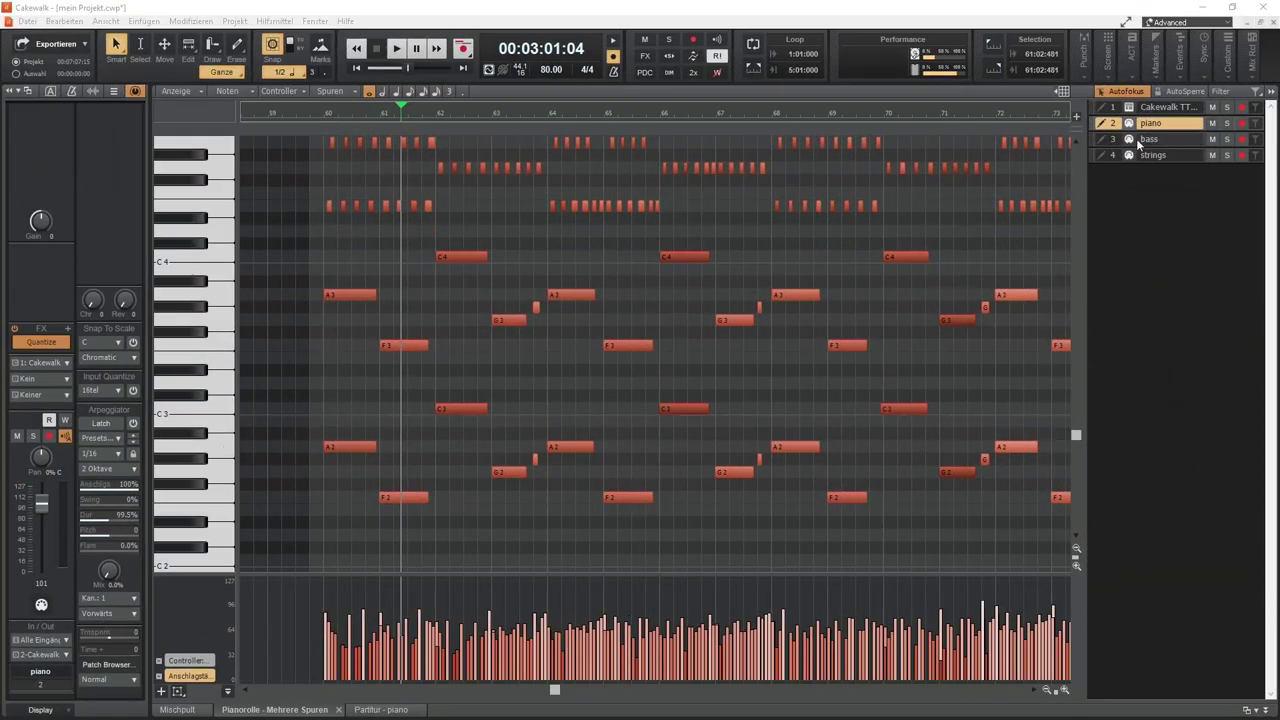
Make the bass track active and place a one-bar A2 note at bar 61
click(1140, 139)
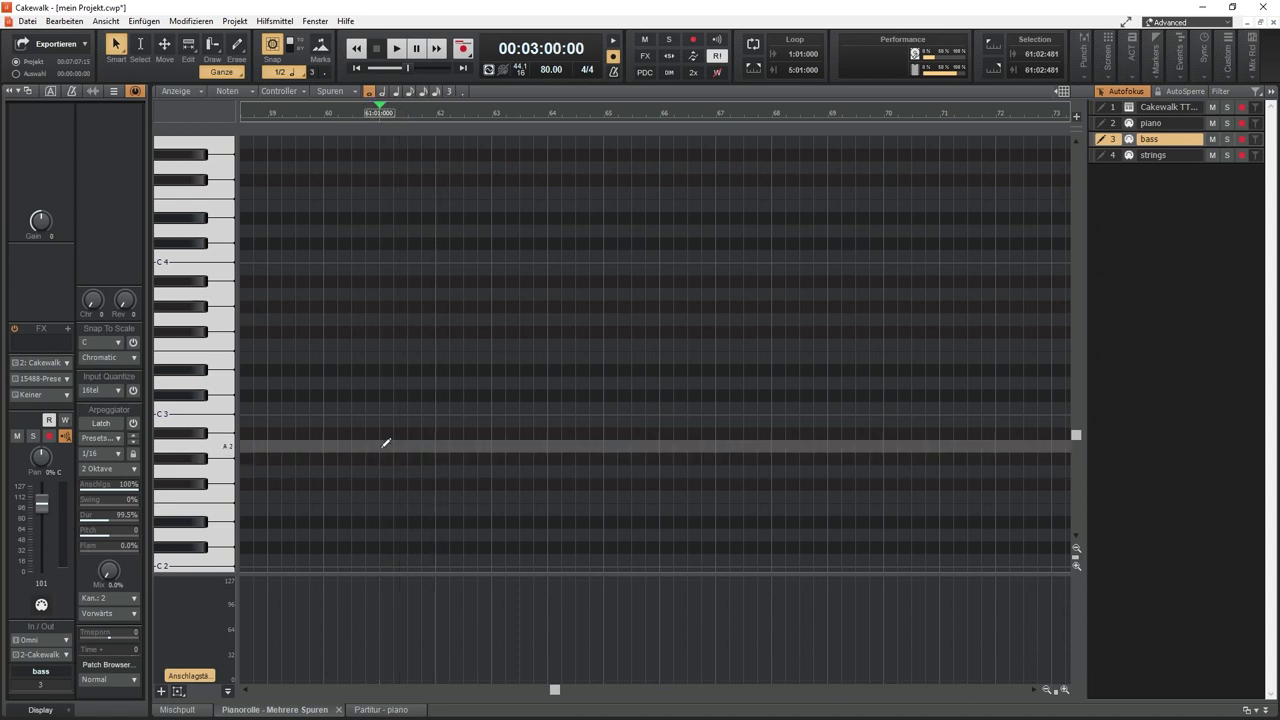
click(385, 446)
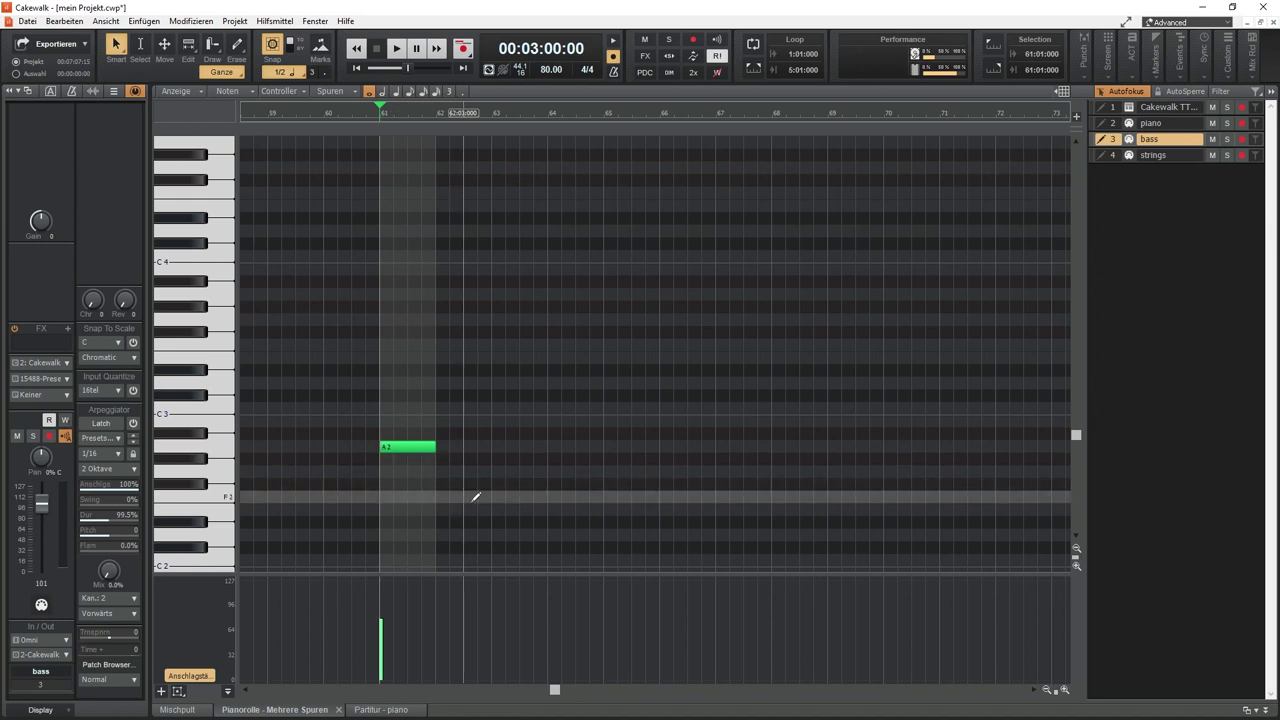
Display the piano notes behind the active bass track and move the A2 bass note to bar 60
click(1109, 124)
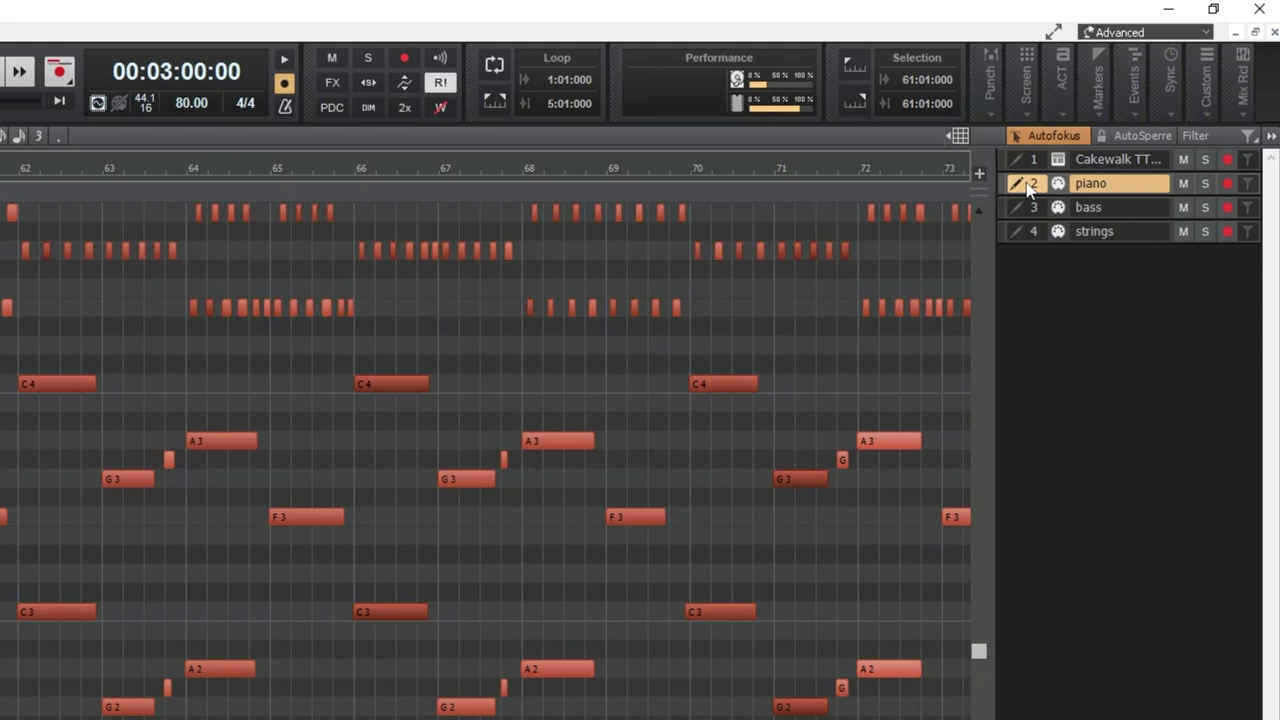
click(1092, 206)
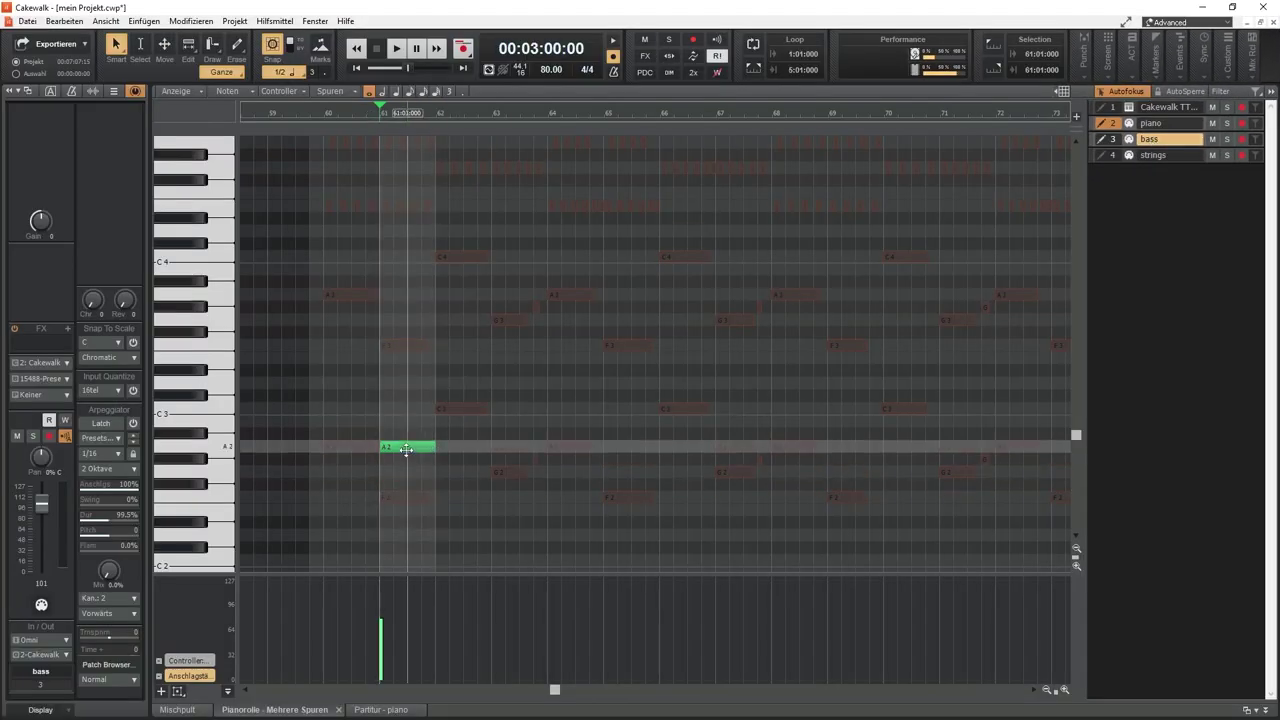
drag(408, 447, 351, 447)
Draw bass notes F2 at bar 61, C3 at bar 62 and G2 at bar 63, following the piano's low notes
click(382, 495)
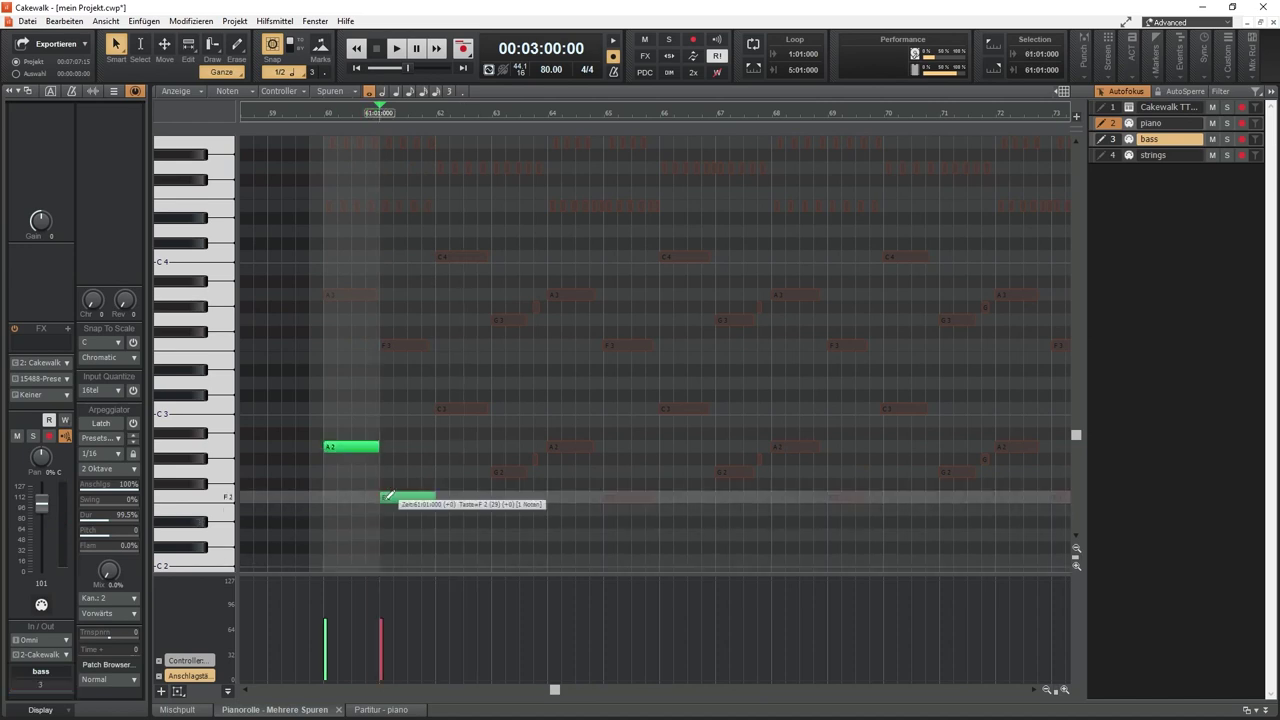
click(441, 408)
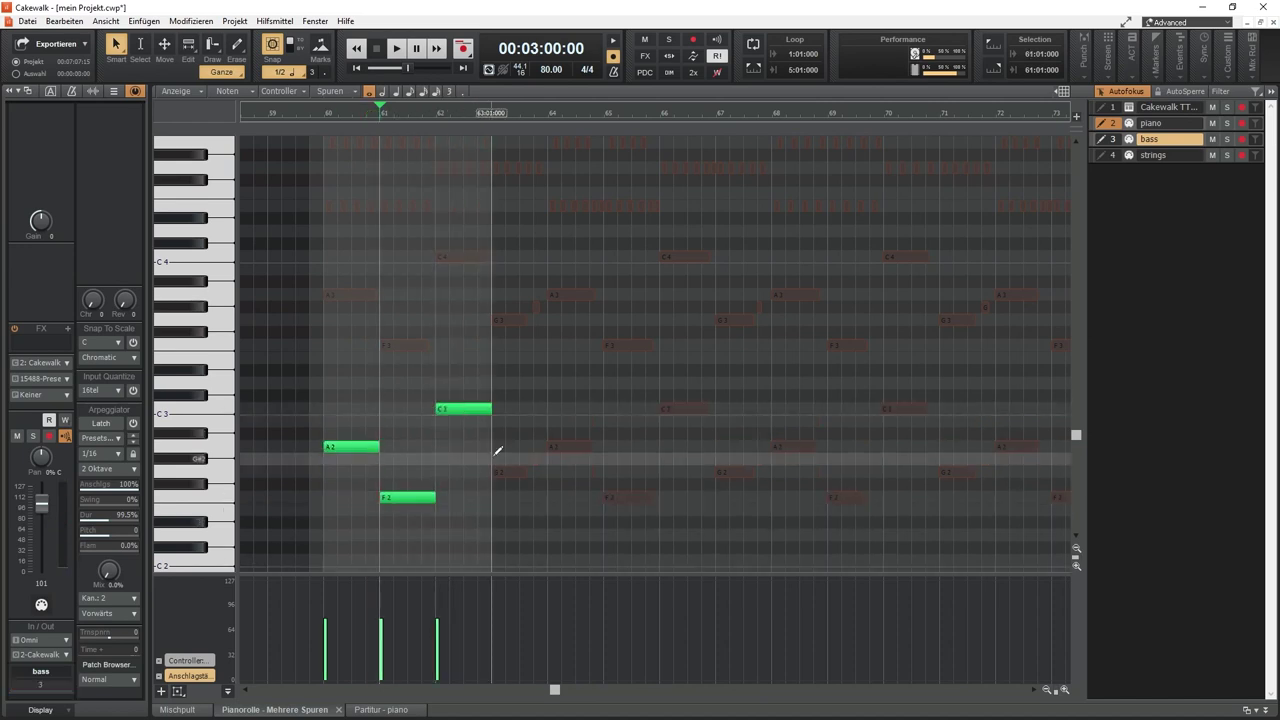
click(504, 473)
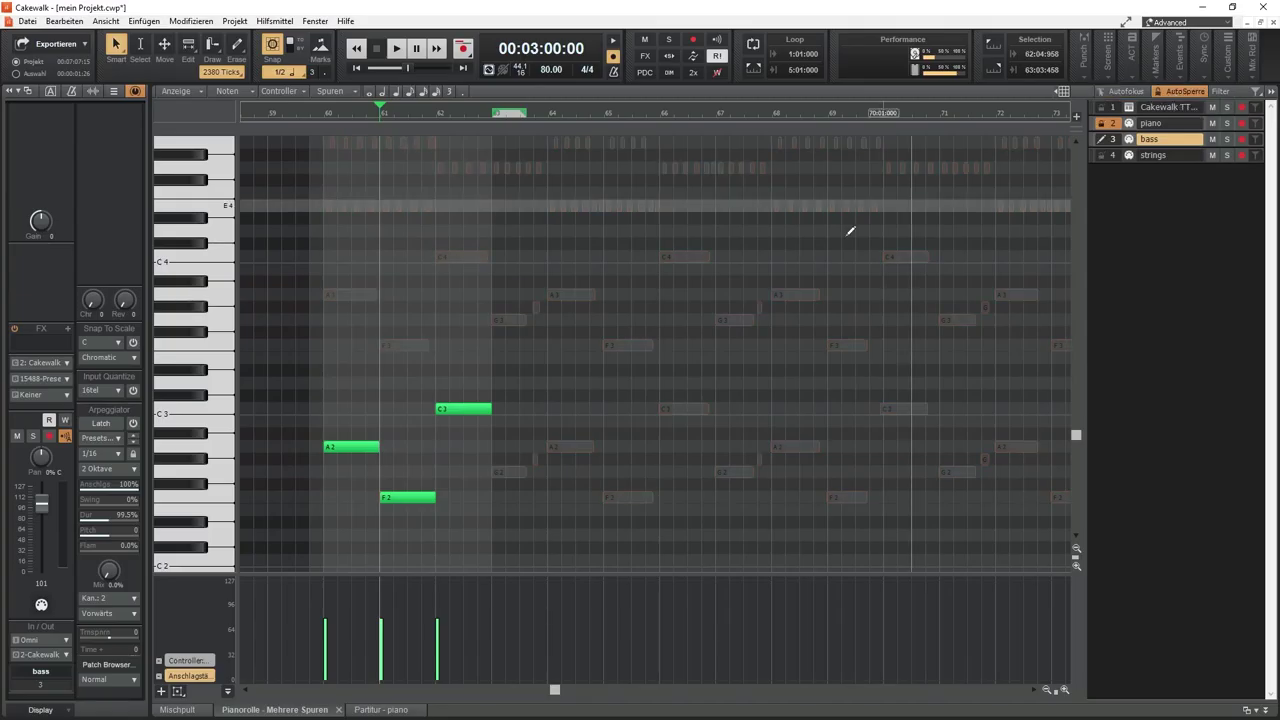
drag(492, 468, 588, 458)
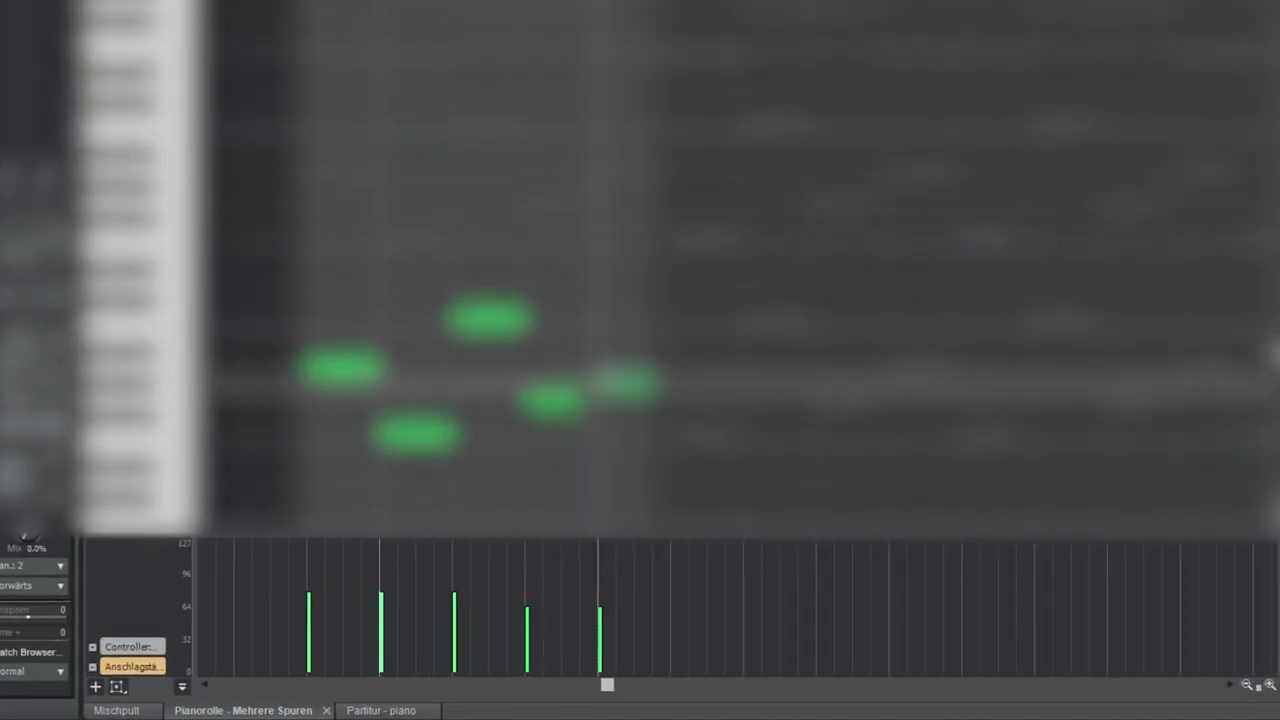
scroll(700, 300, up, 3)
scroll(640, 300, down, 3)
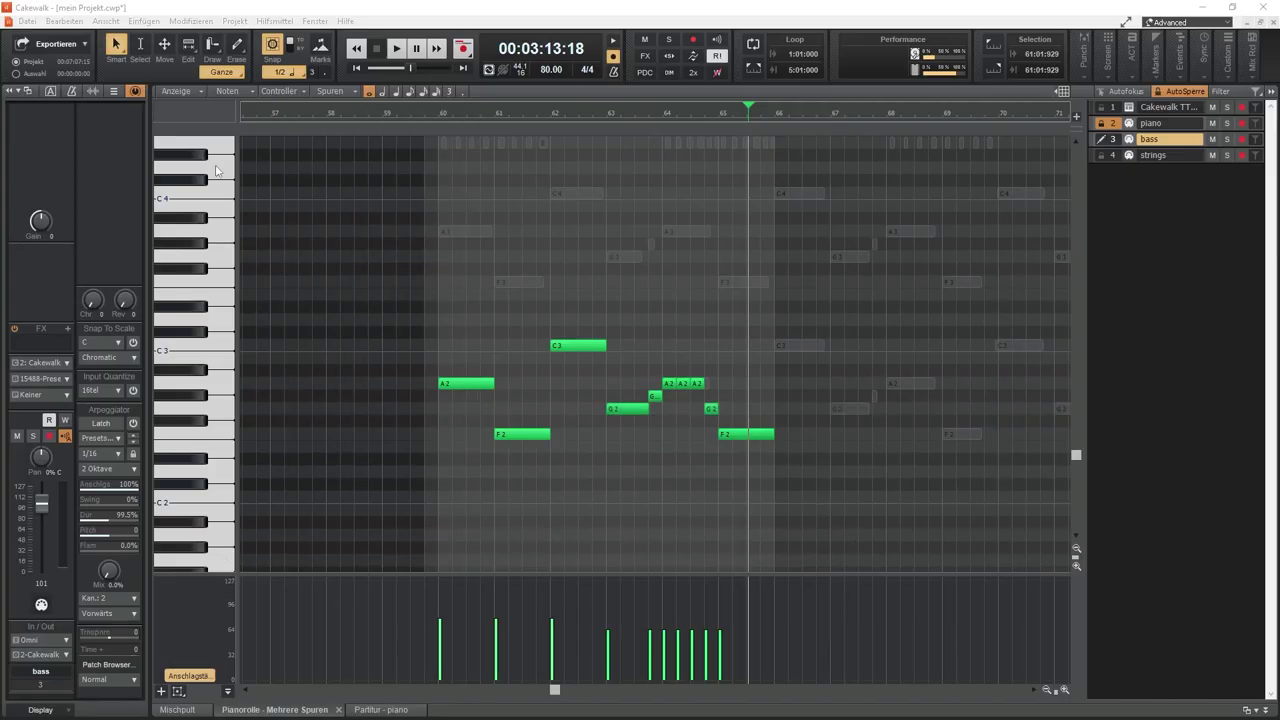
Set the piano roll to show velocity for selected notes only
click(229, 91)
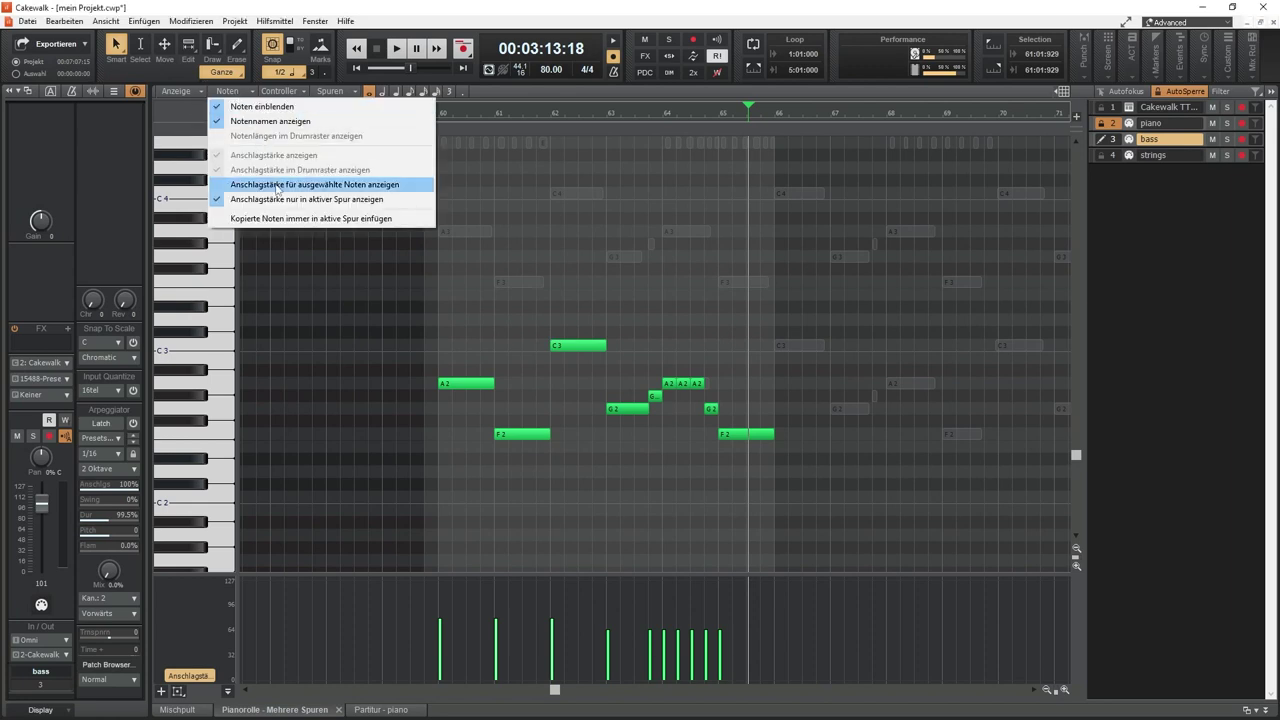
click(277, 186)
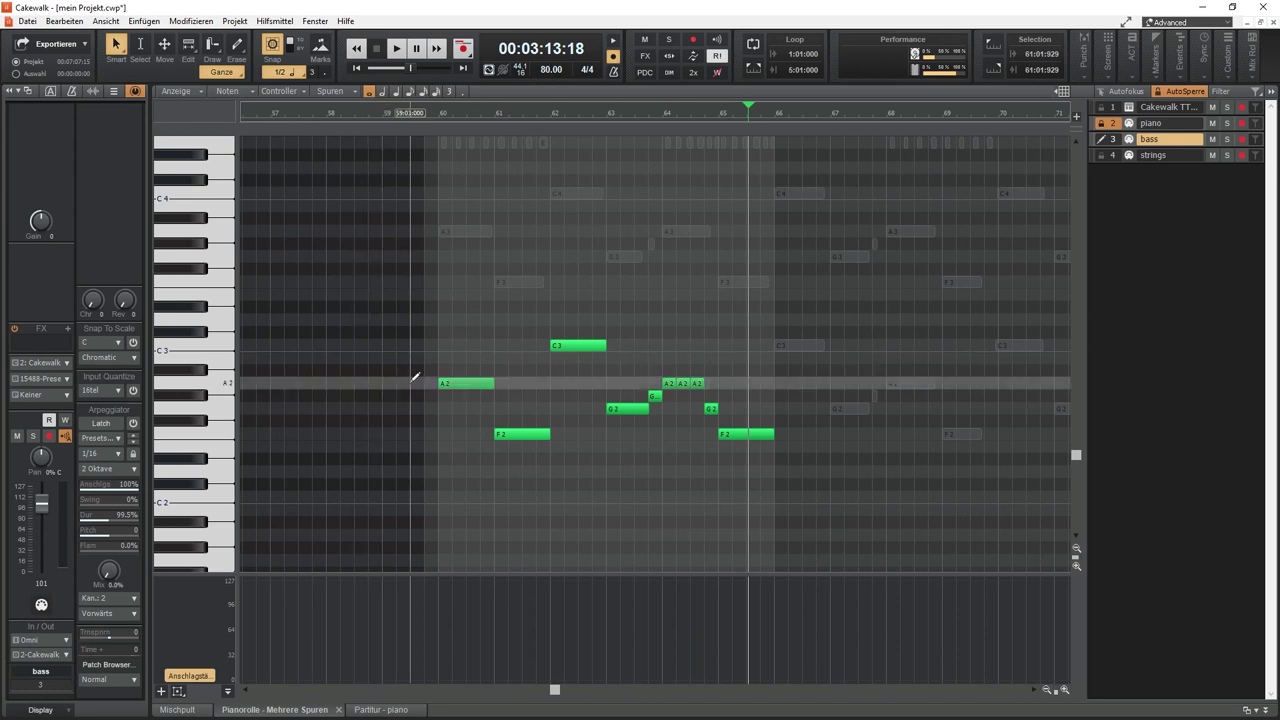
Raise the velocity of the A2 bass note at bar 60 to about 95 and lower the F2 at bar 61 to about 45
click(467, 386)
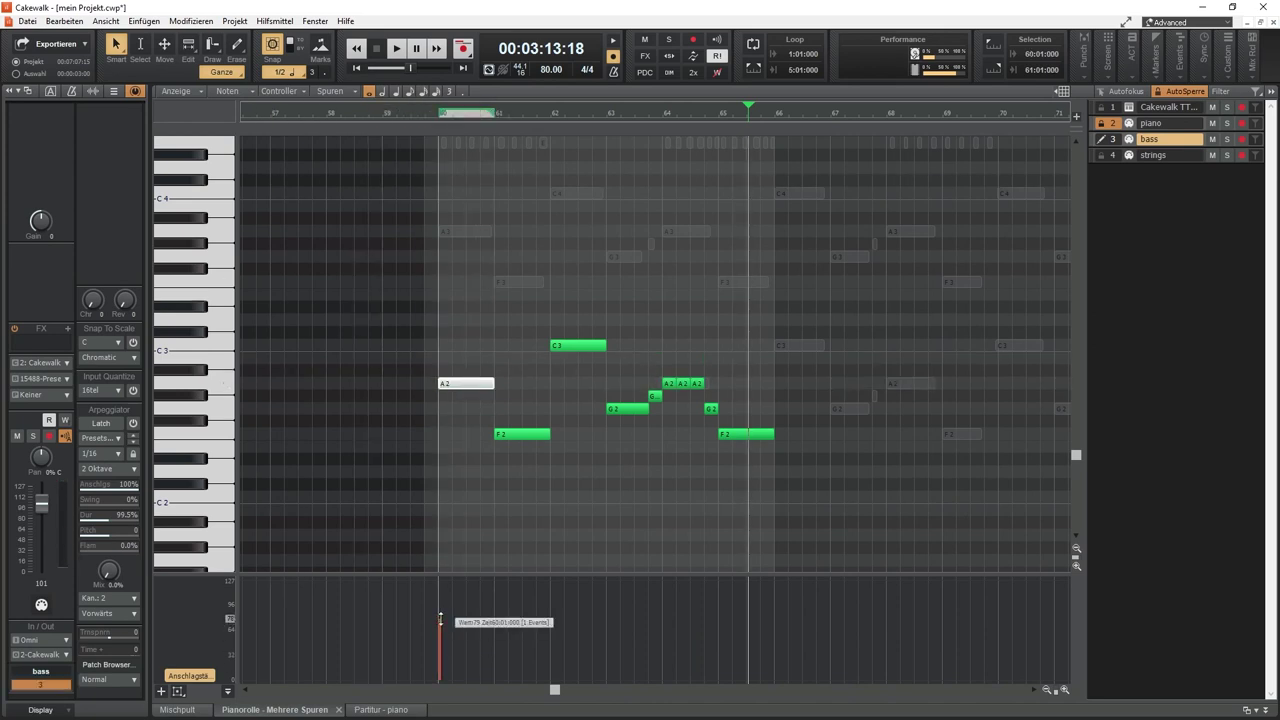
drag(440, 617, 439, 603)
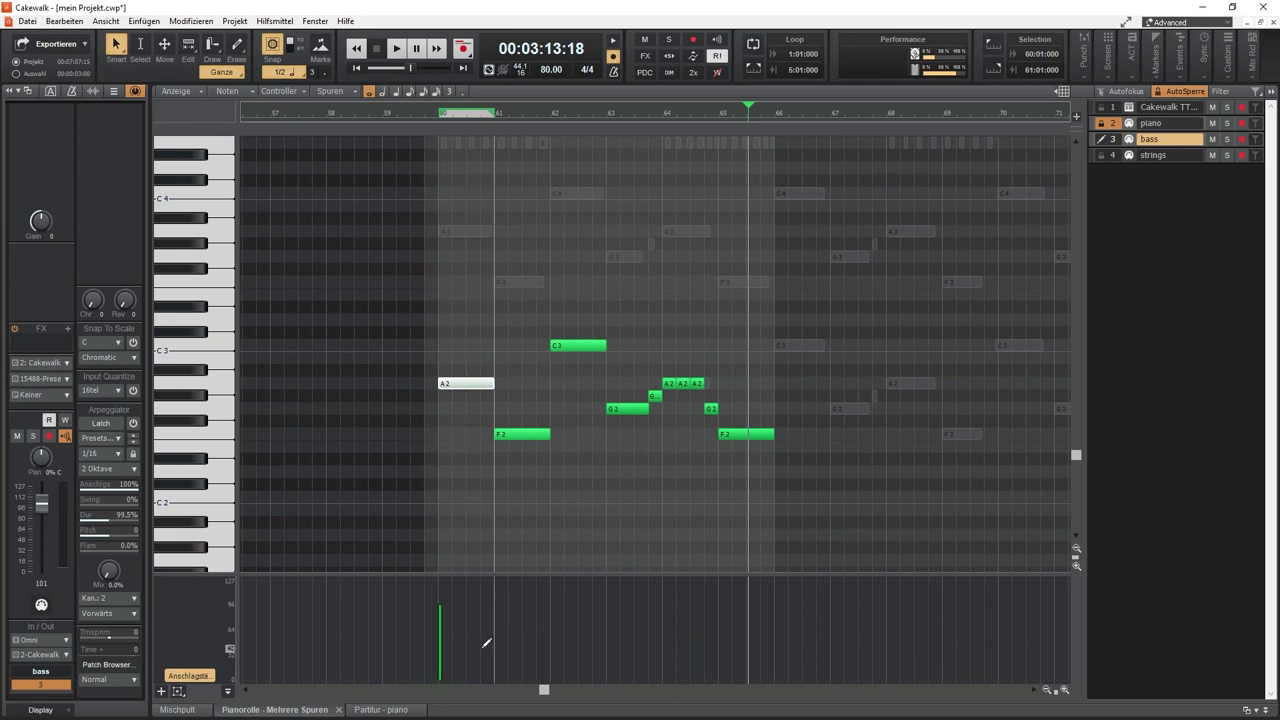
click(524, 434)
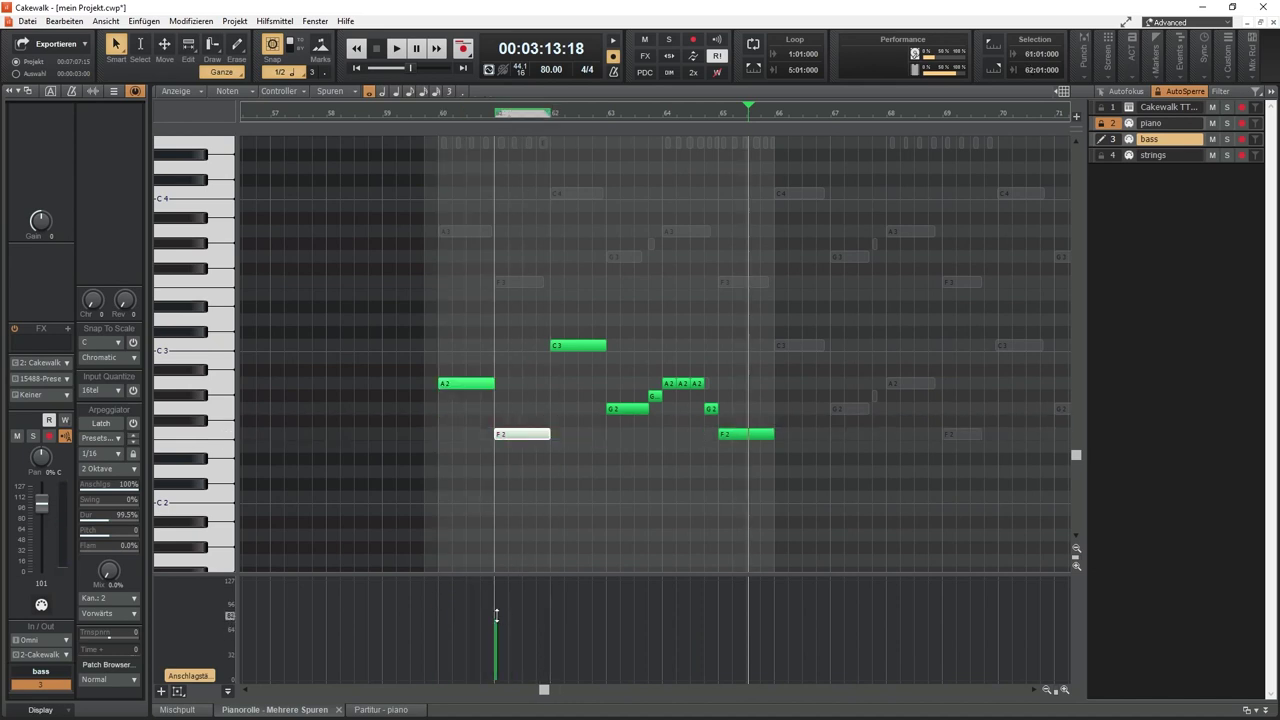
drag(496, 615, 496, 645)
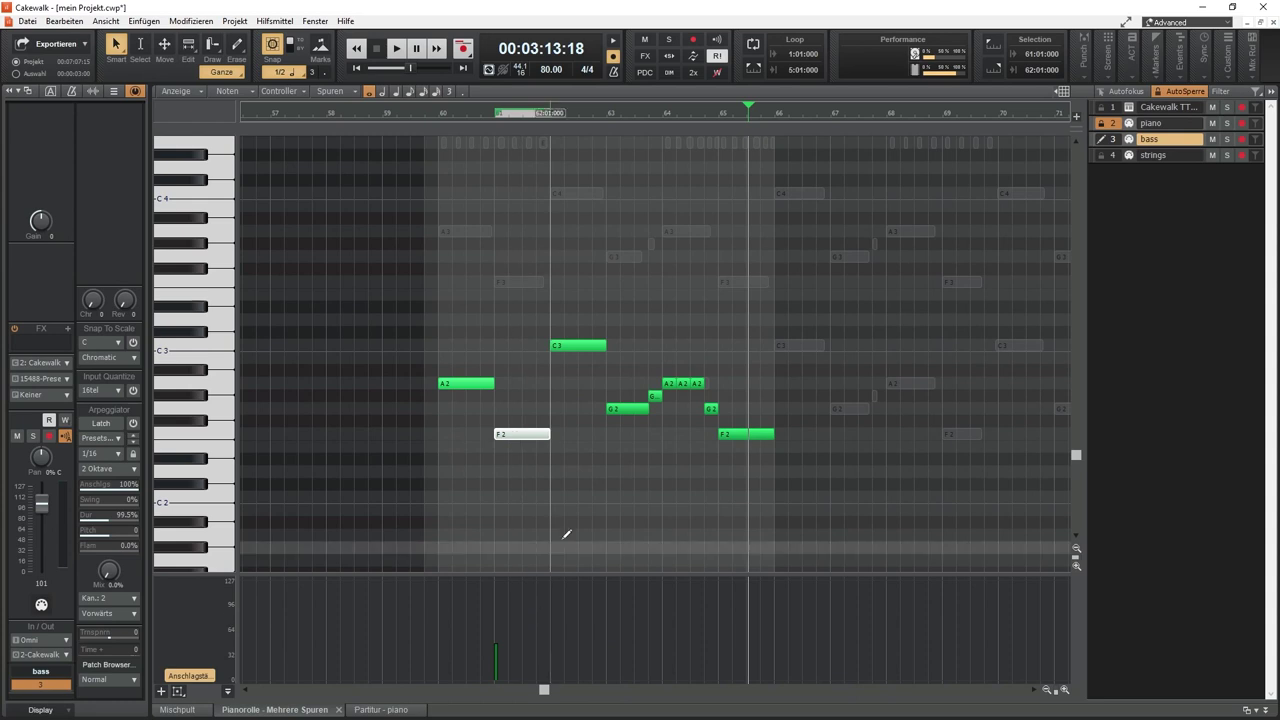
Raise the velocities of all bass notes from bar 60 to 65 together by a small amount, keeping their relative differences
drag(384, 262, 771, 476)
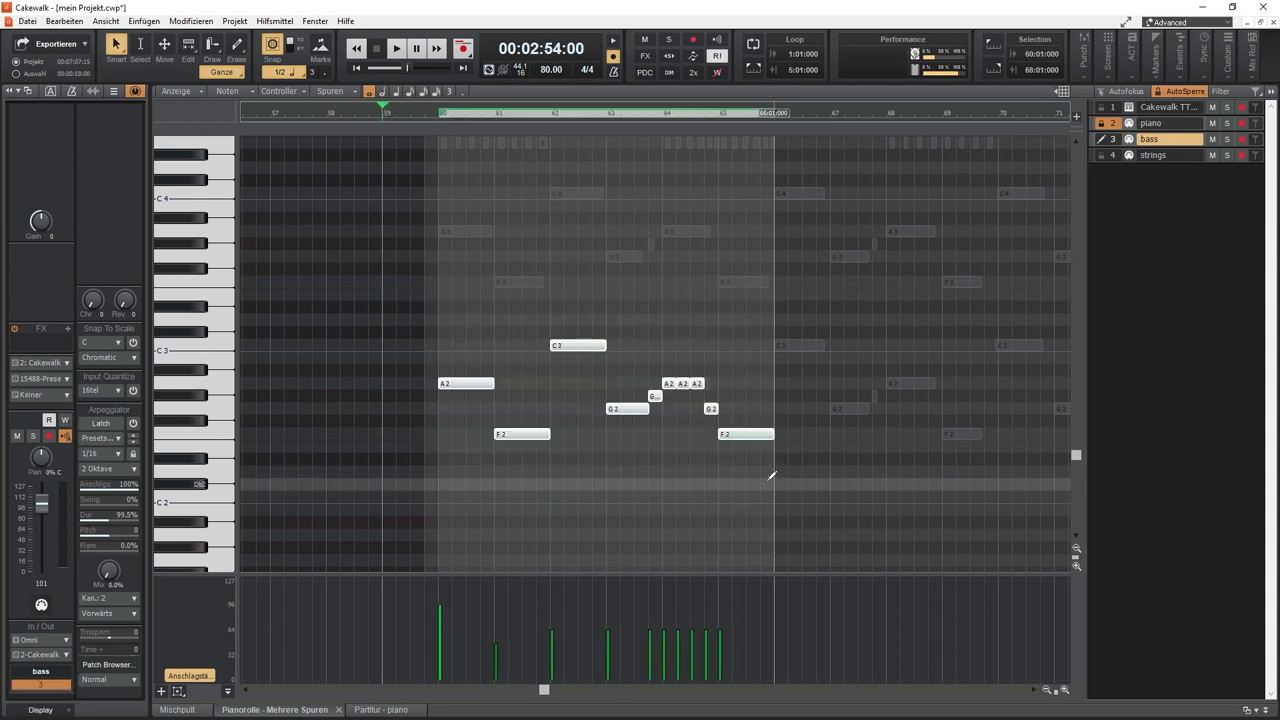
mouse_move(608, 631)
mouse_down()
mouse_move(611, 613)
mouse_move(607, 657)
mouse_move(609, 621)
mouse_up()
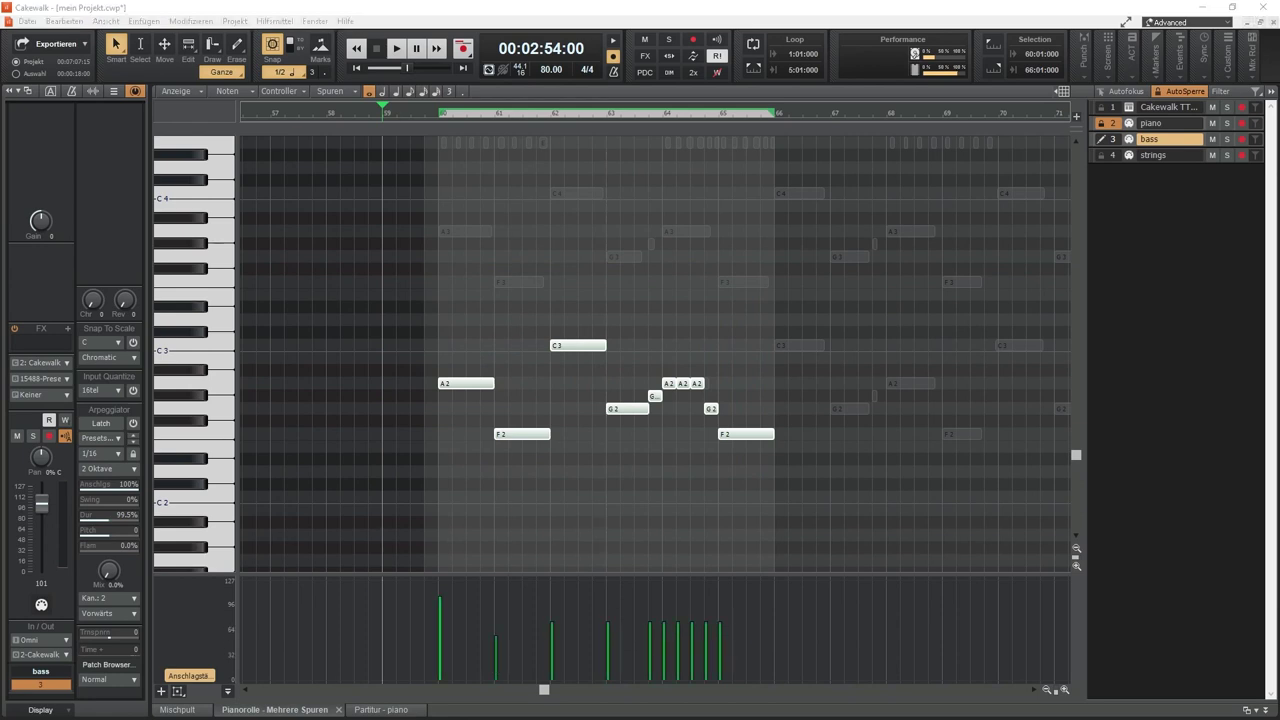
click(386, 266)
Show only the strings track and add a controller lane for 1: Modulation on Kanal 1
click(1115, 157)
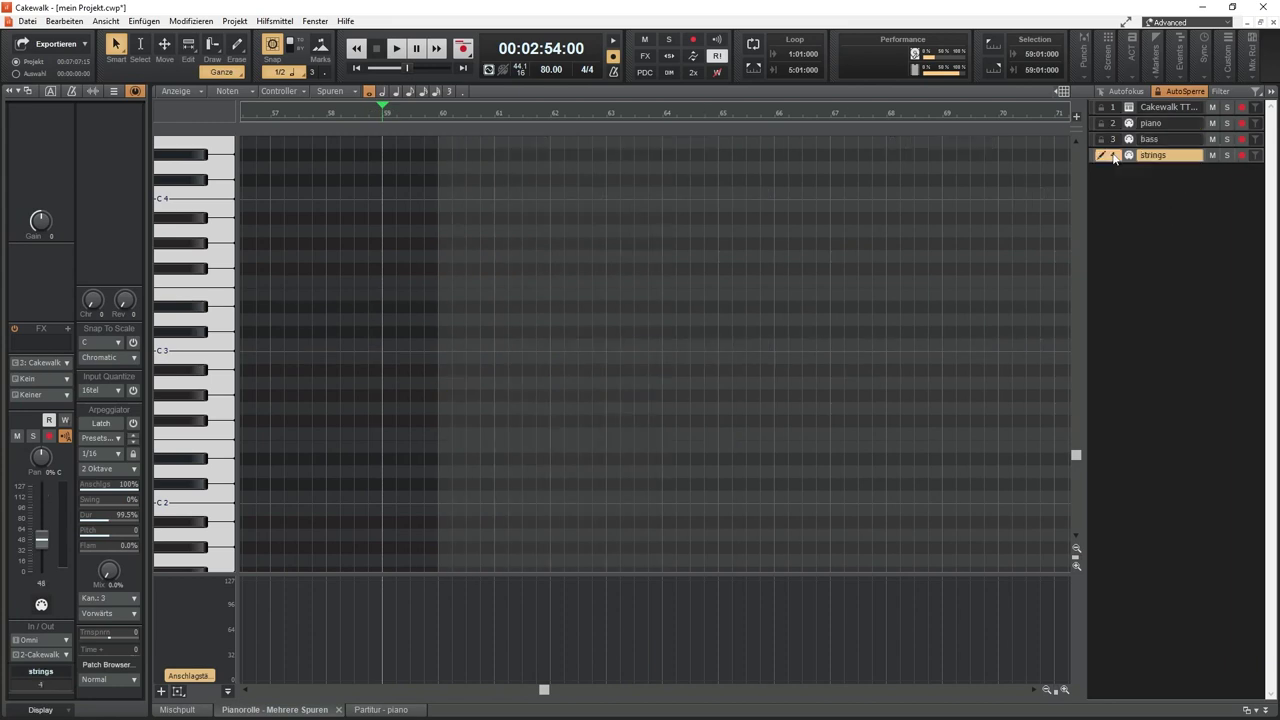
scroll(577, 457, down, 5)
scroll(451, 440, up, 5)
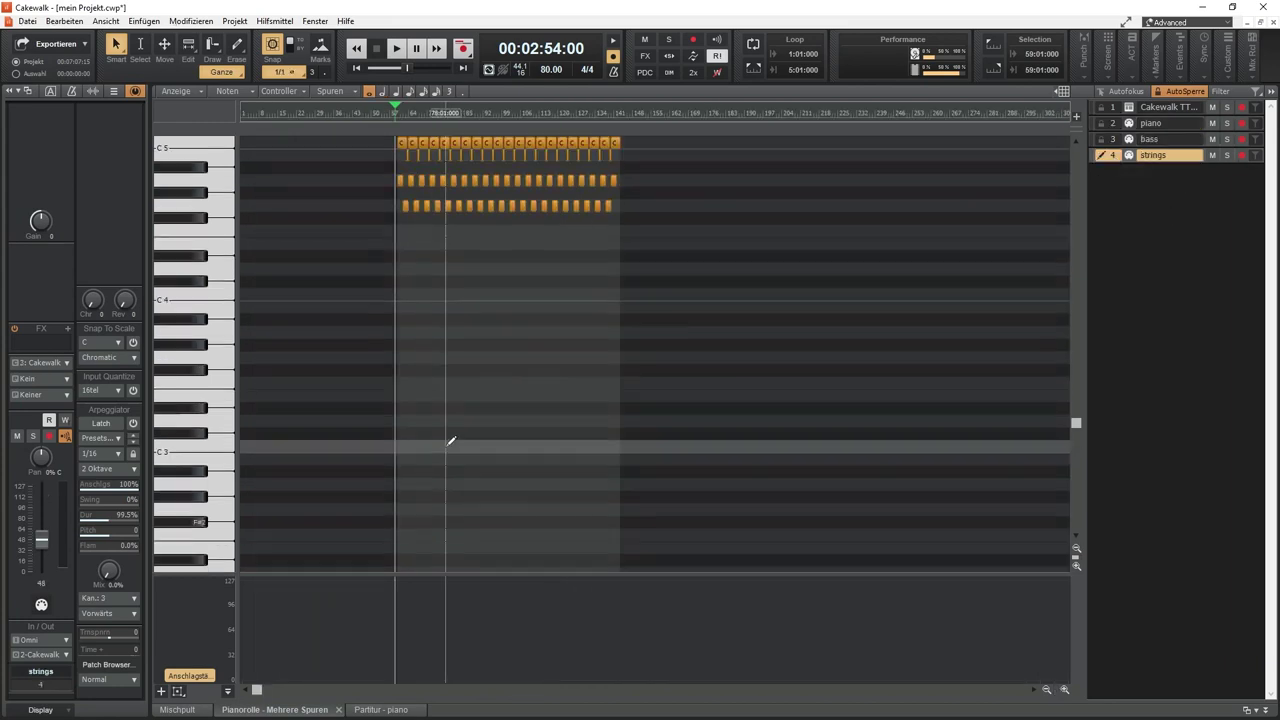
scroll(444, 395, up, 5)
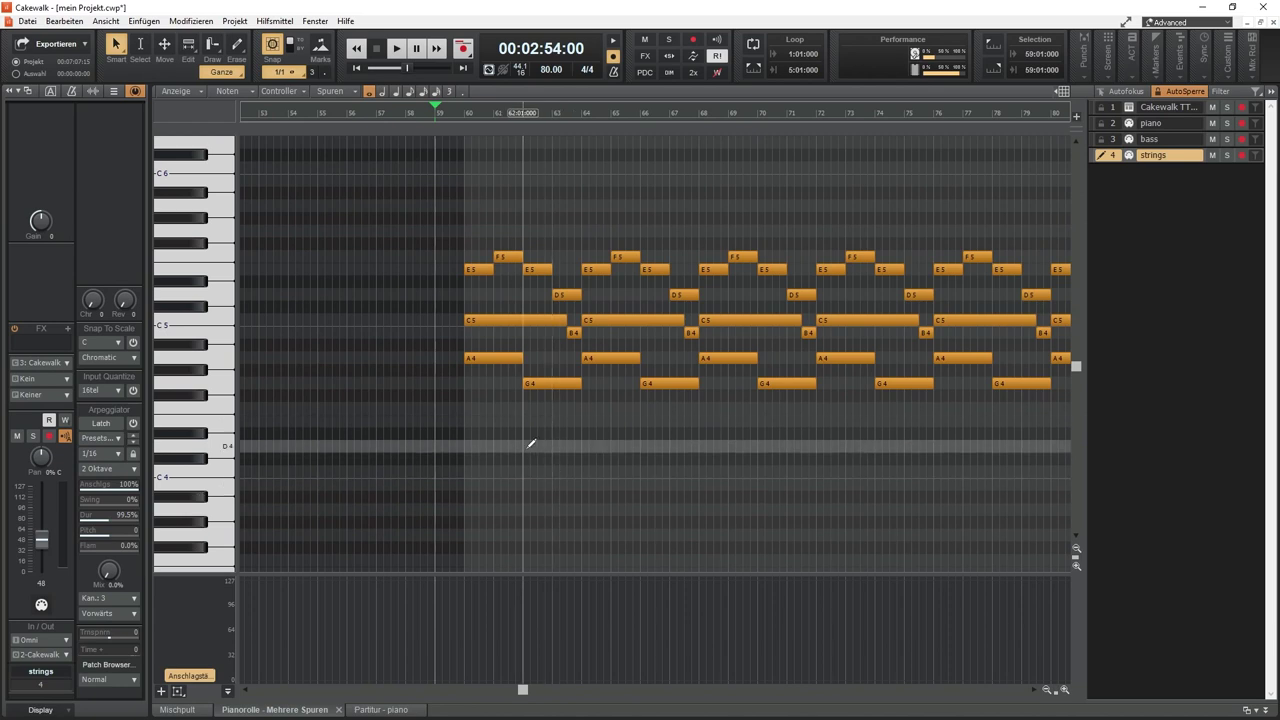
click(161, 691)
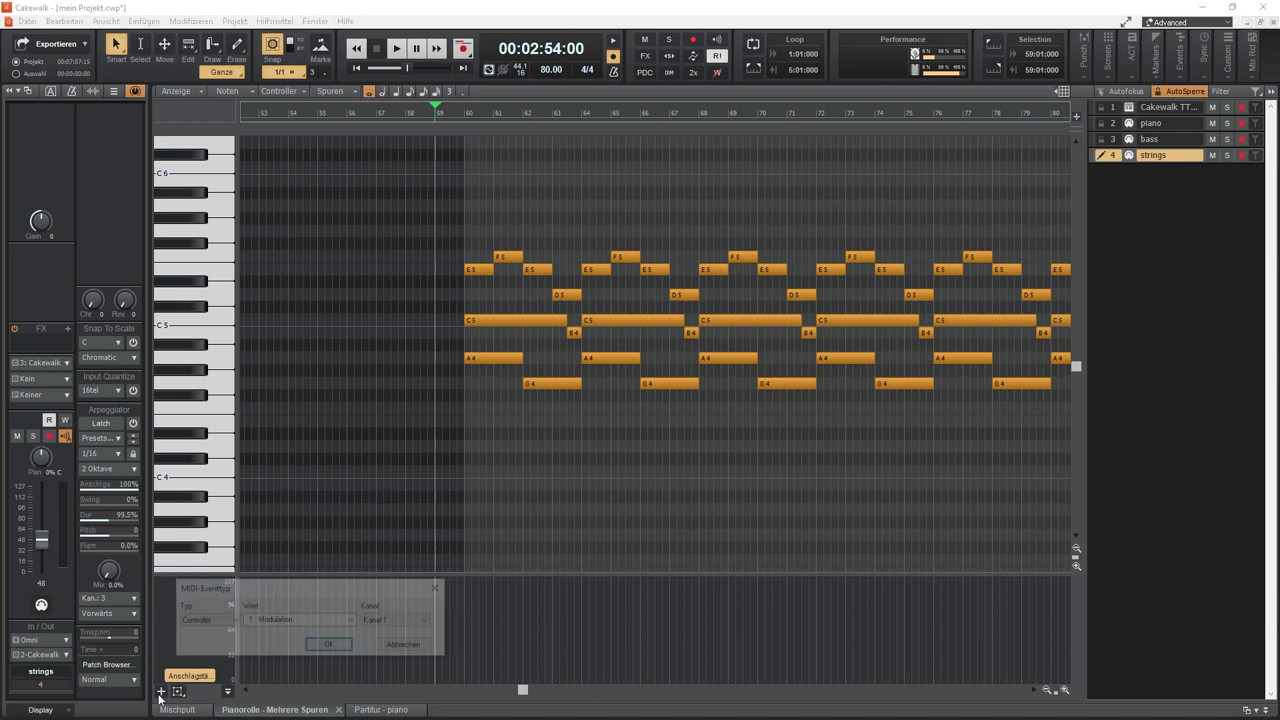
drag(286, 585, 502, 407)
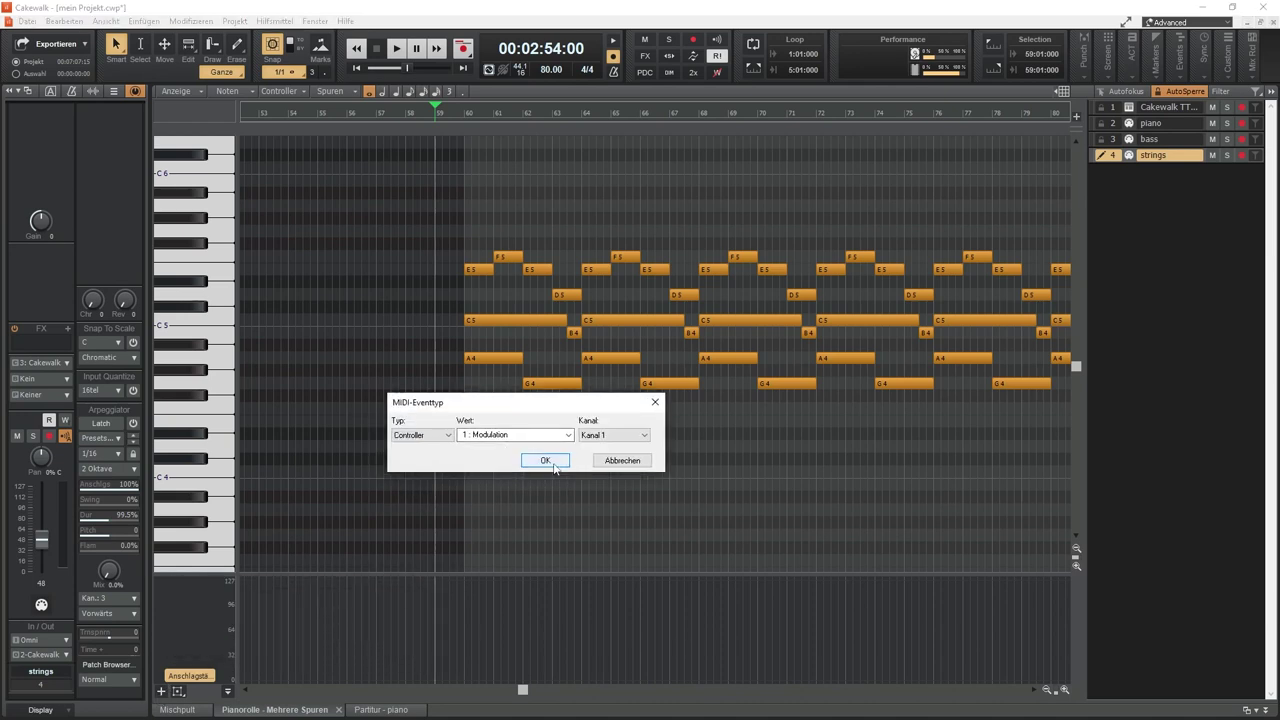
click(546, 460)
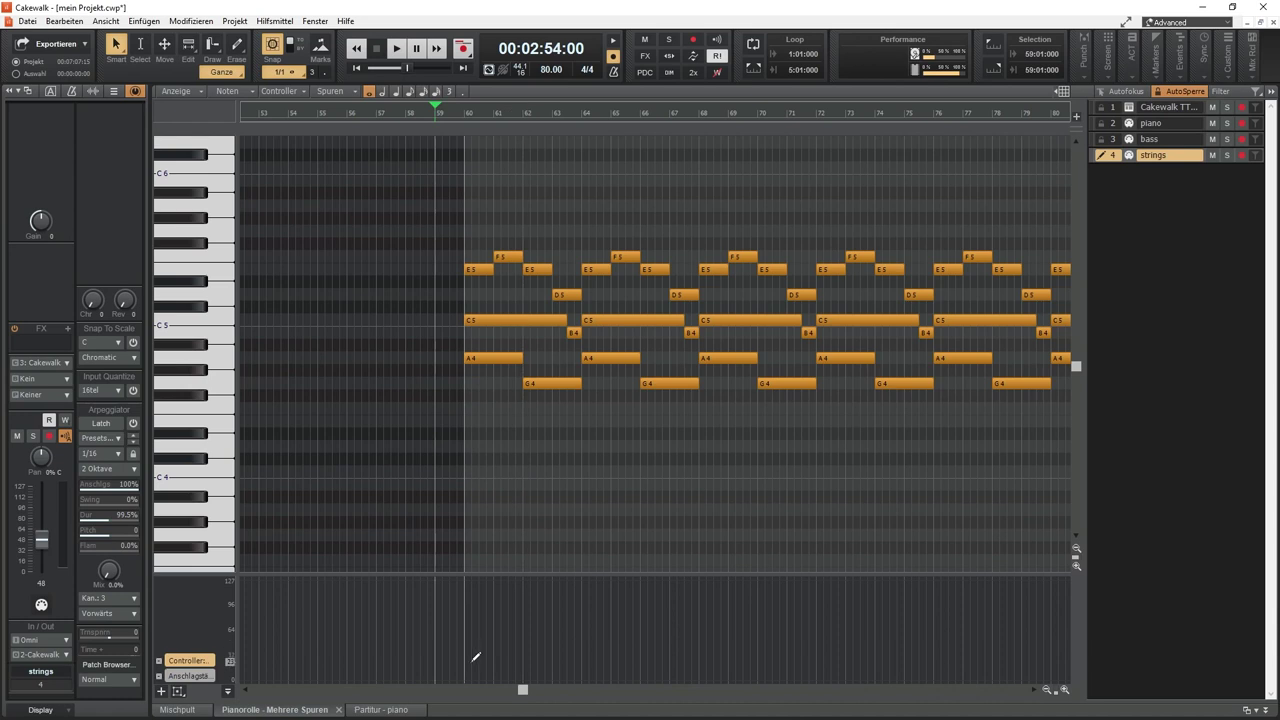
With snapping off, draw a strings modulation curve rising from 0 in bar 60 to 127 in bar 62 and audition it soloed
key(n)
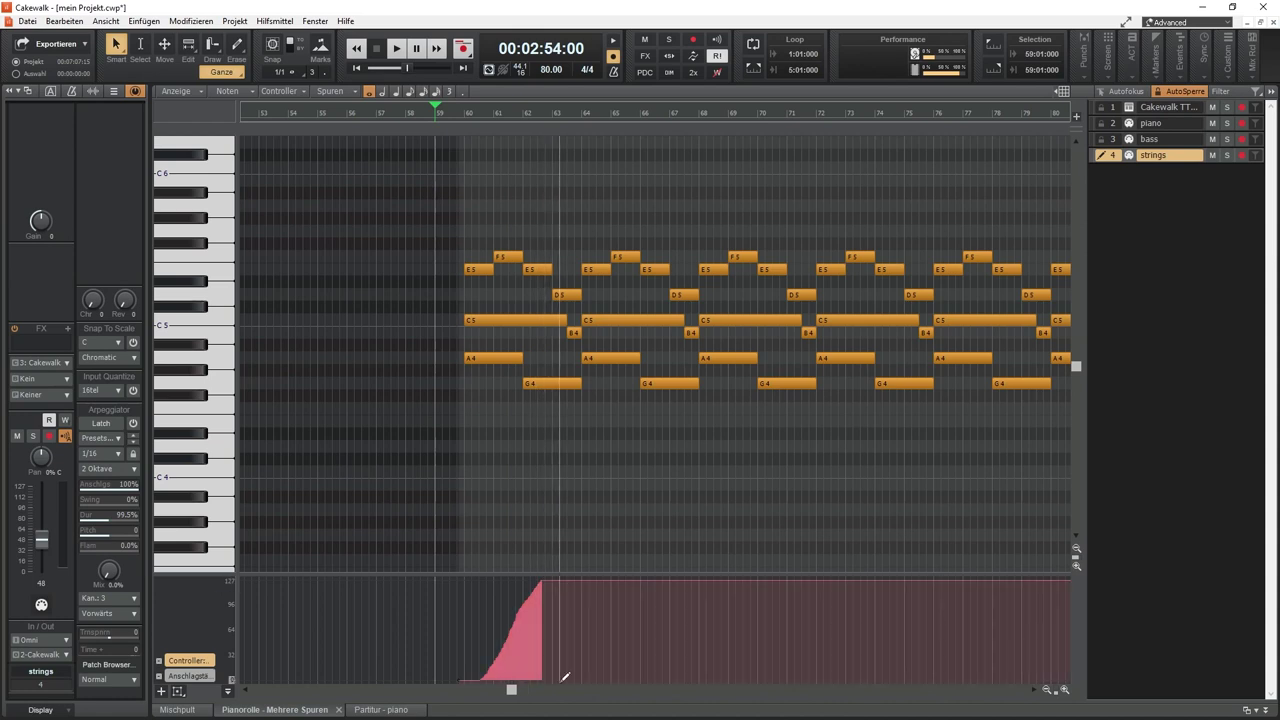
key(space)
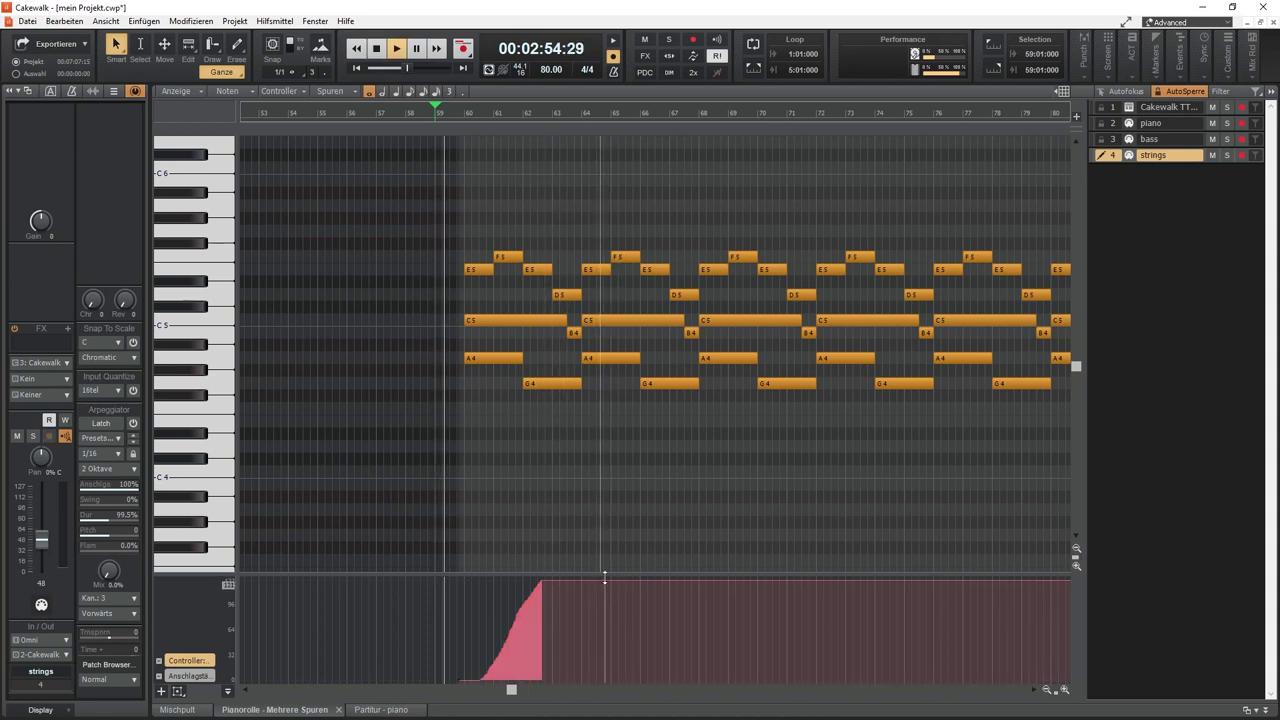
key(s)
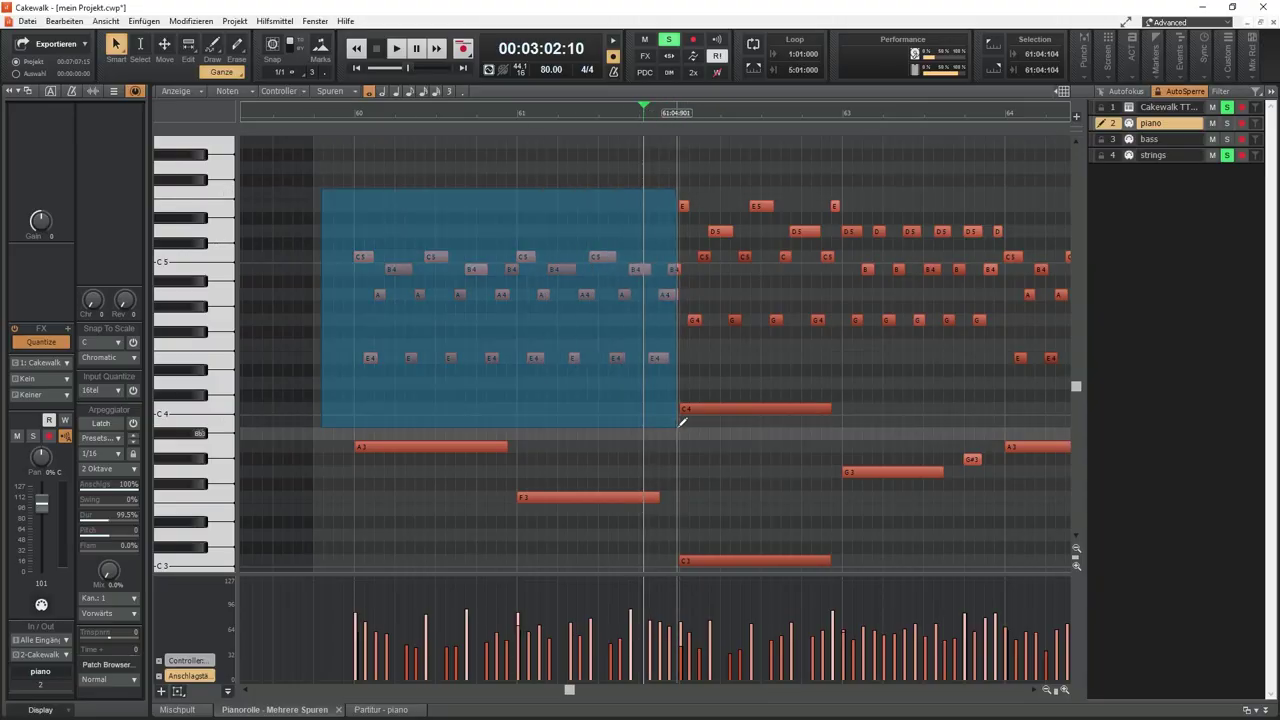
Try to lower the velocities of the upper piano notes in bars 60 and 61 together
drag(681, 423, 679, 425)
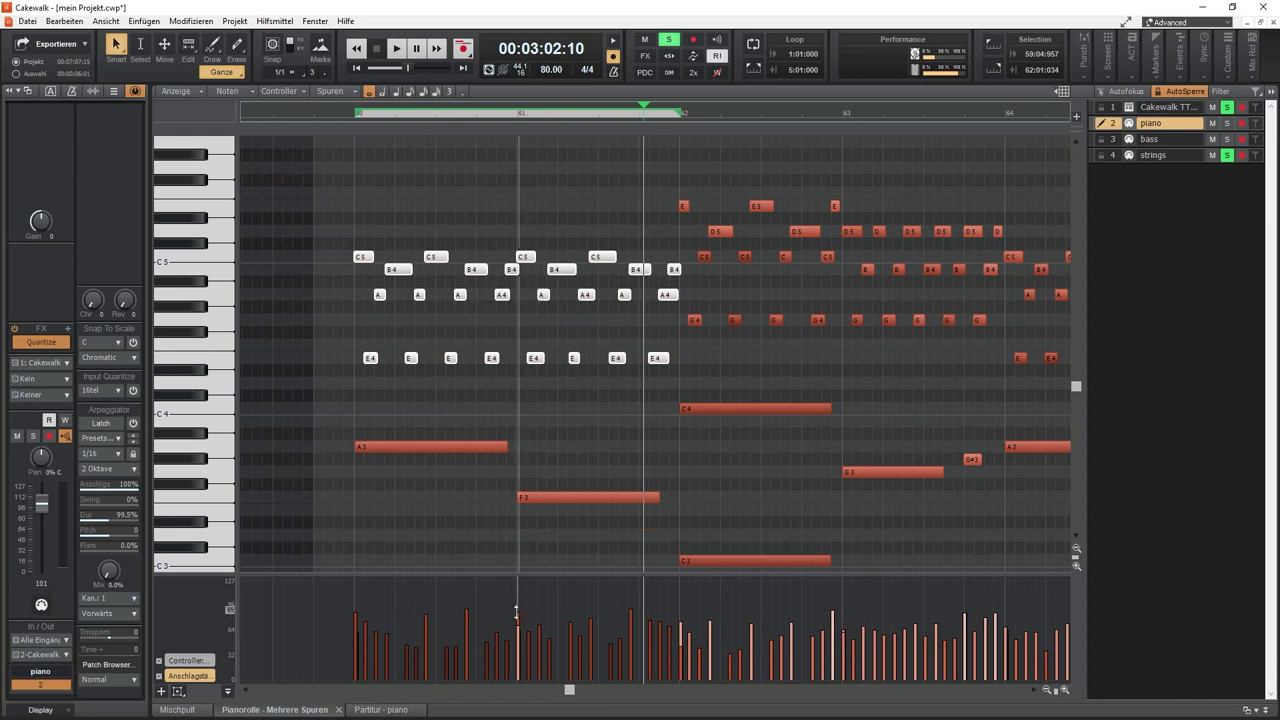
mouse_move(506, 628)
mouse_down()
mouse_move(508, 594)
mouse_move(504, 649)
mouse_up()
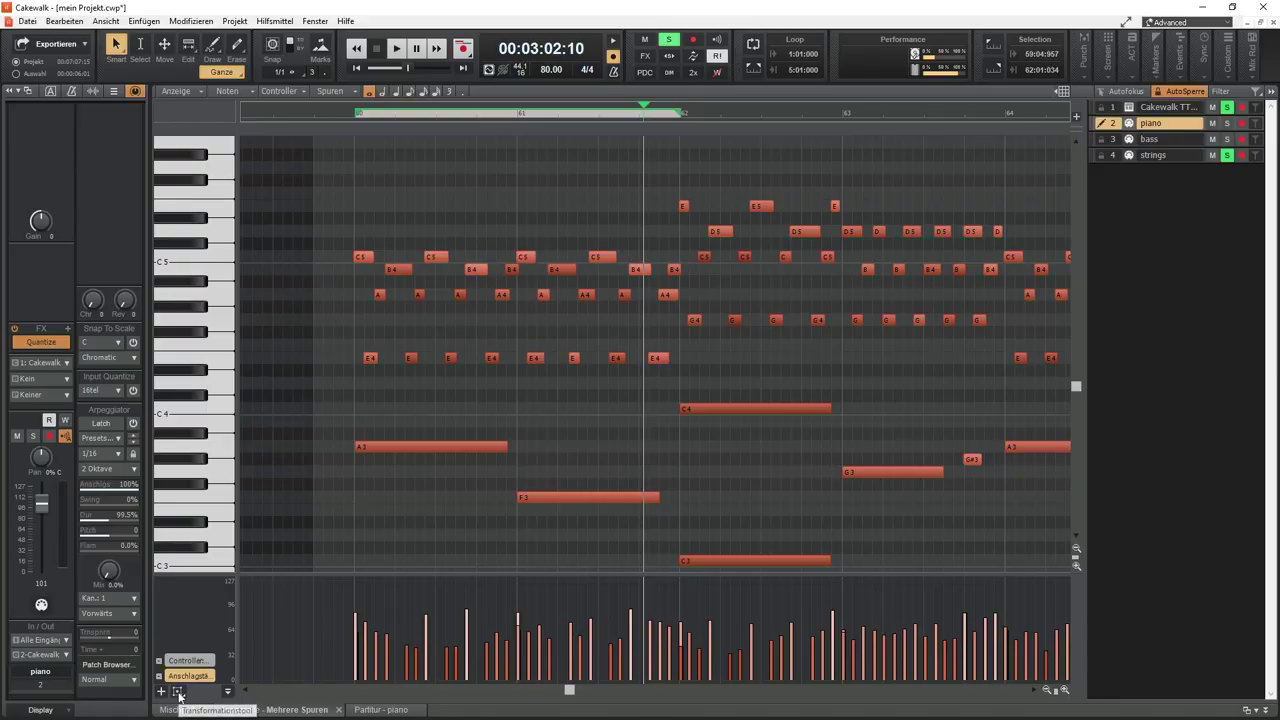
Activate the Transformationstool for the piano velocities and set it to Autofokus
click(178, 692)
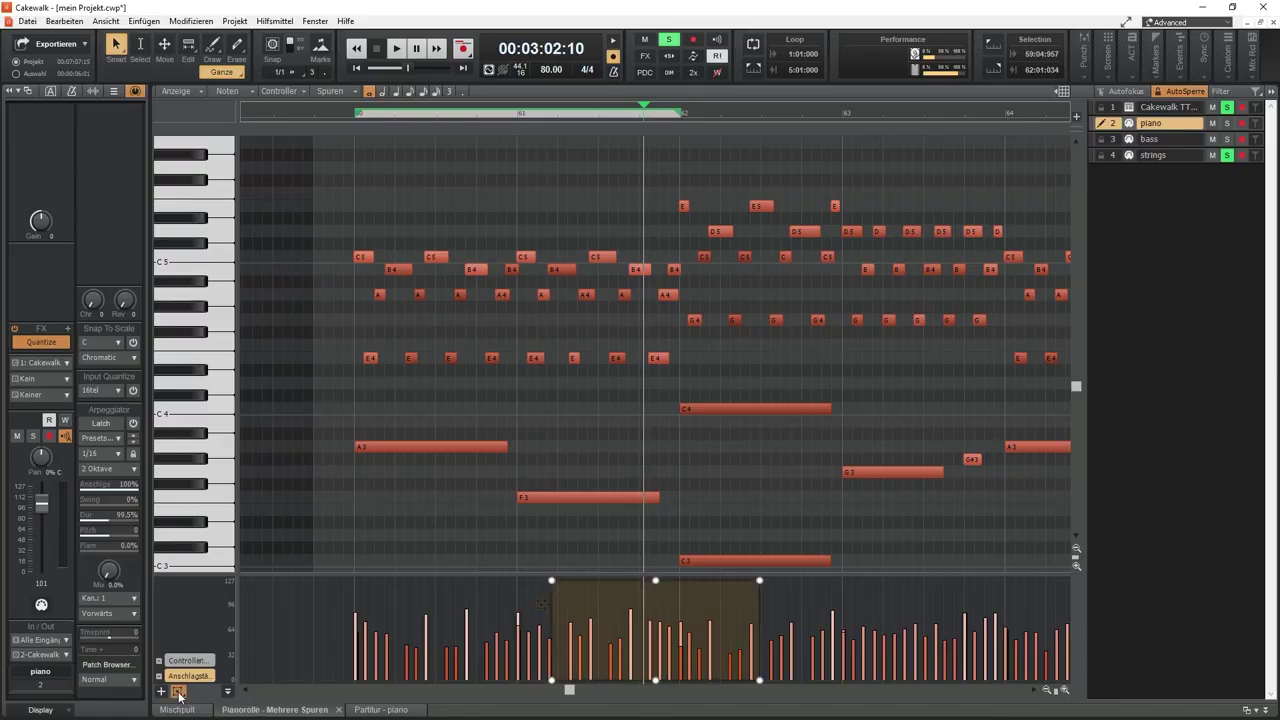
right_click(180, 693)
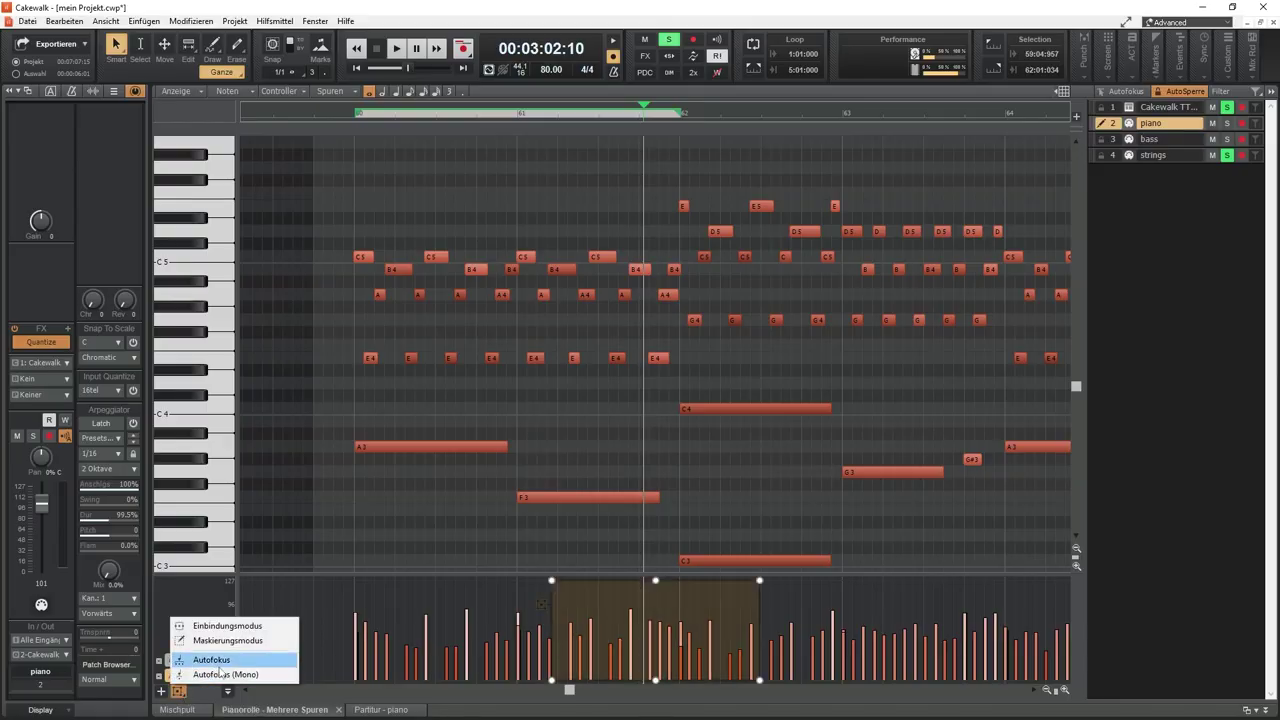
click(196, 667)
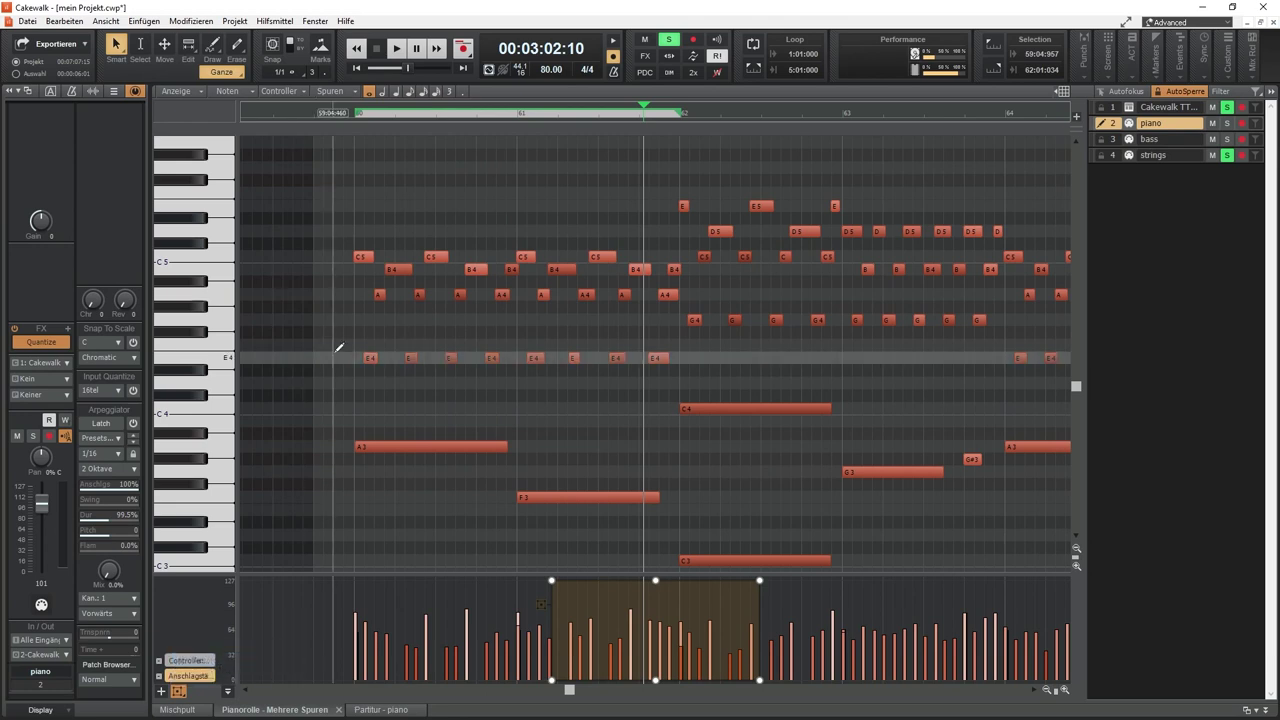
Shape the velocities of the upper piano notes in bars 60 and 61 into a crescendo from near zero towards maximum and play it
drag(318, 167, 677, 378)
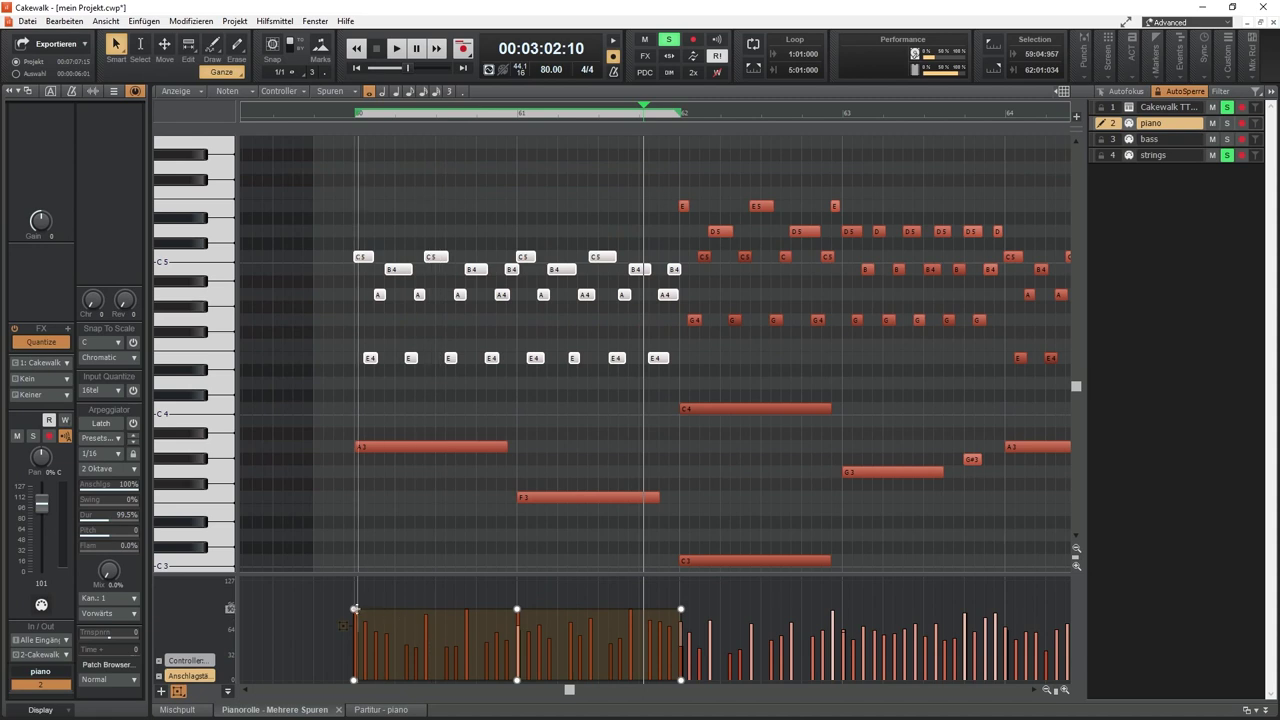
drag(354, 607, 354, 666)
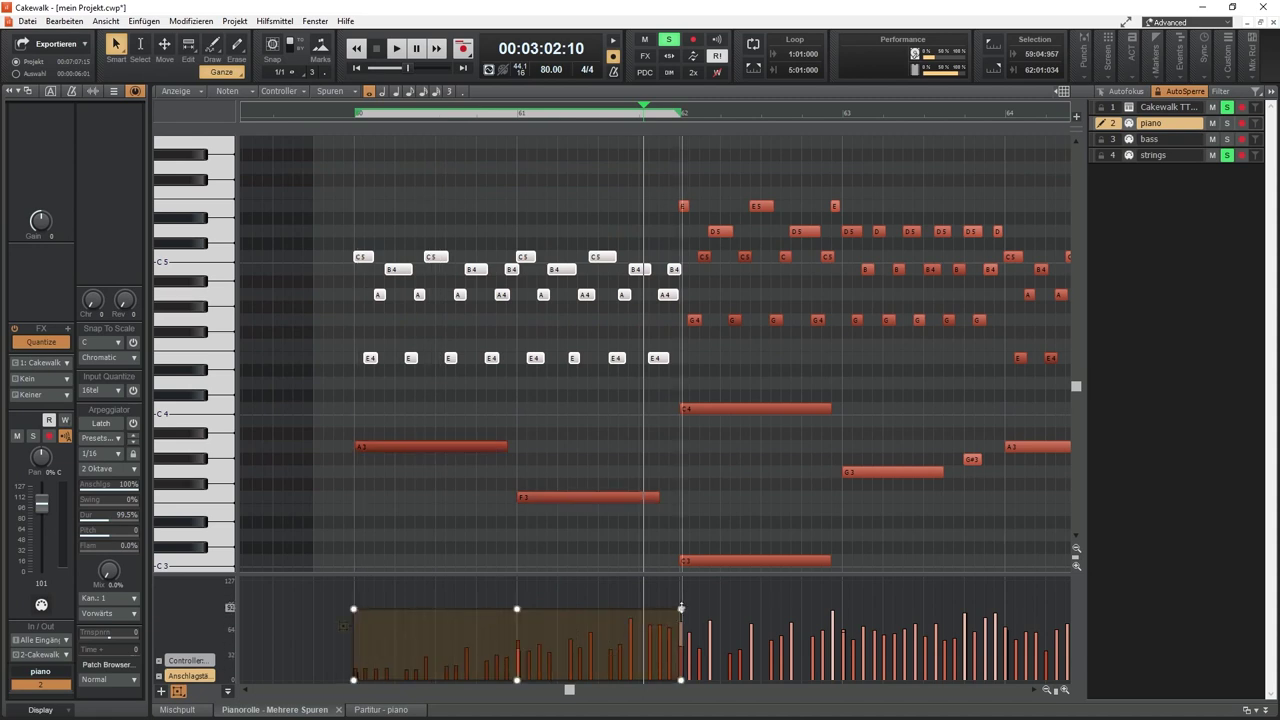
click(681, 580)
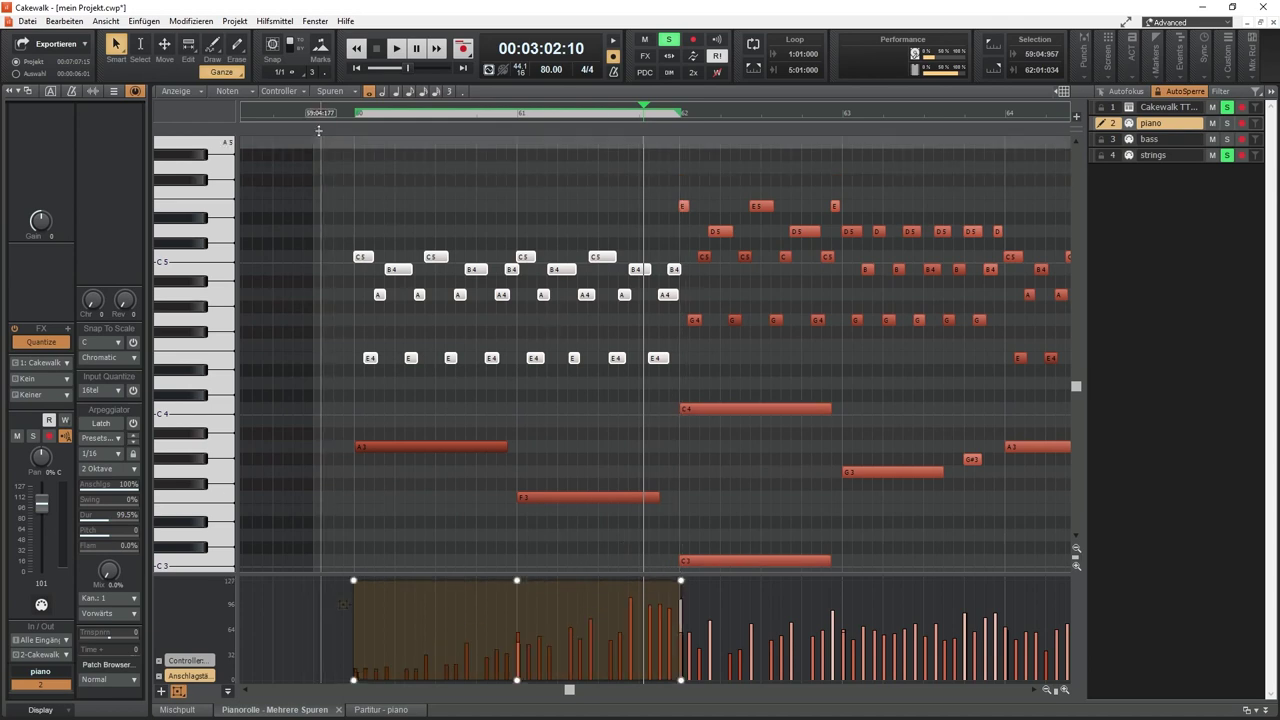
key(space)
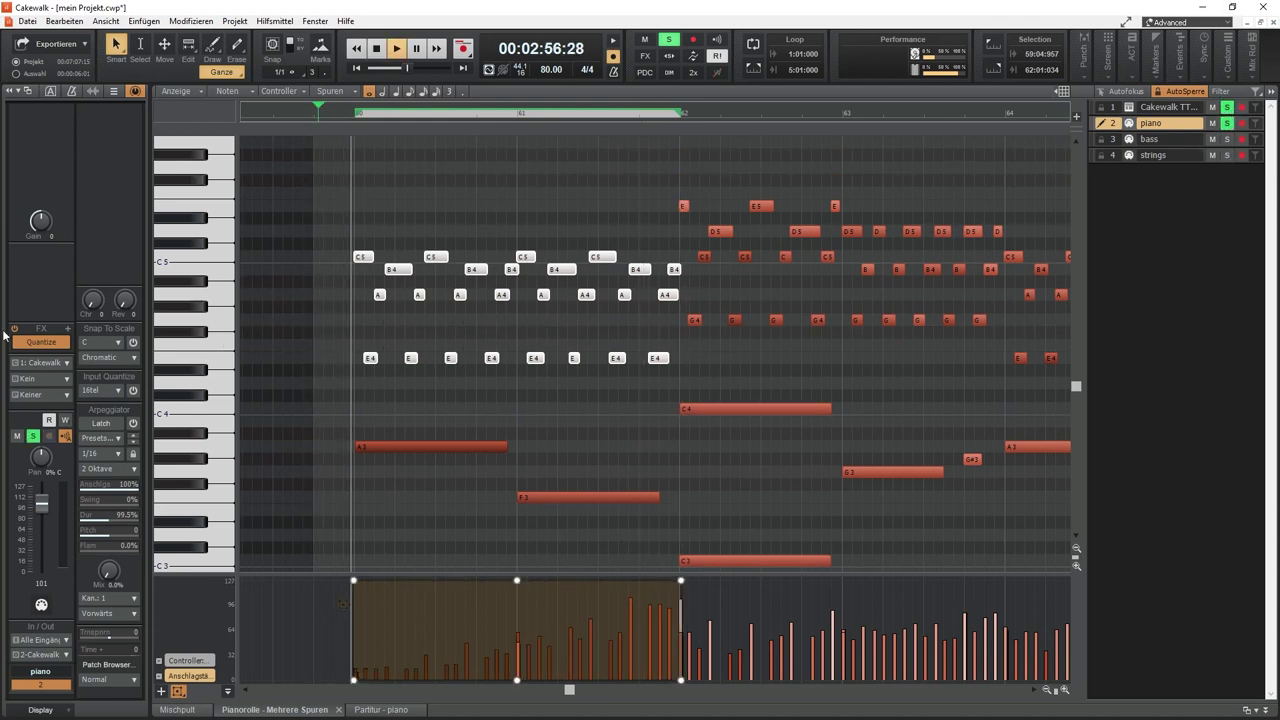